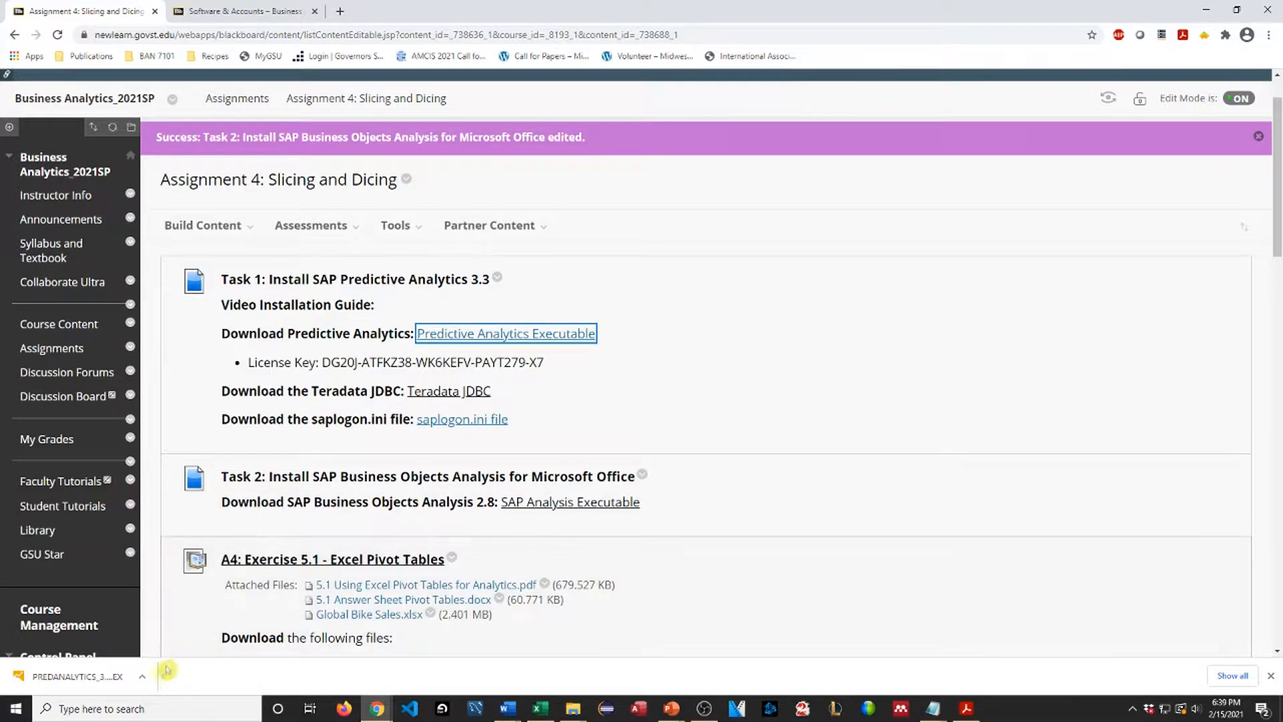
# - Locate the downloaded PREDANALYTICS_3.3.7.EXE in its folder and run it as administrator
pyautogui.click(142, 676)
pyautogui.click(229, 643)
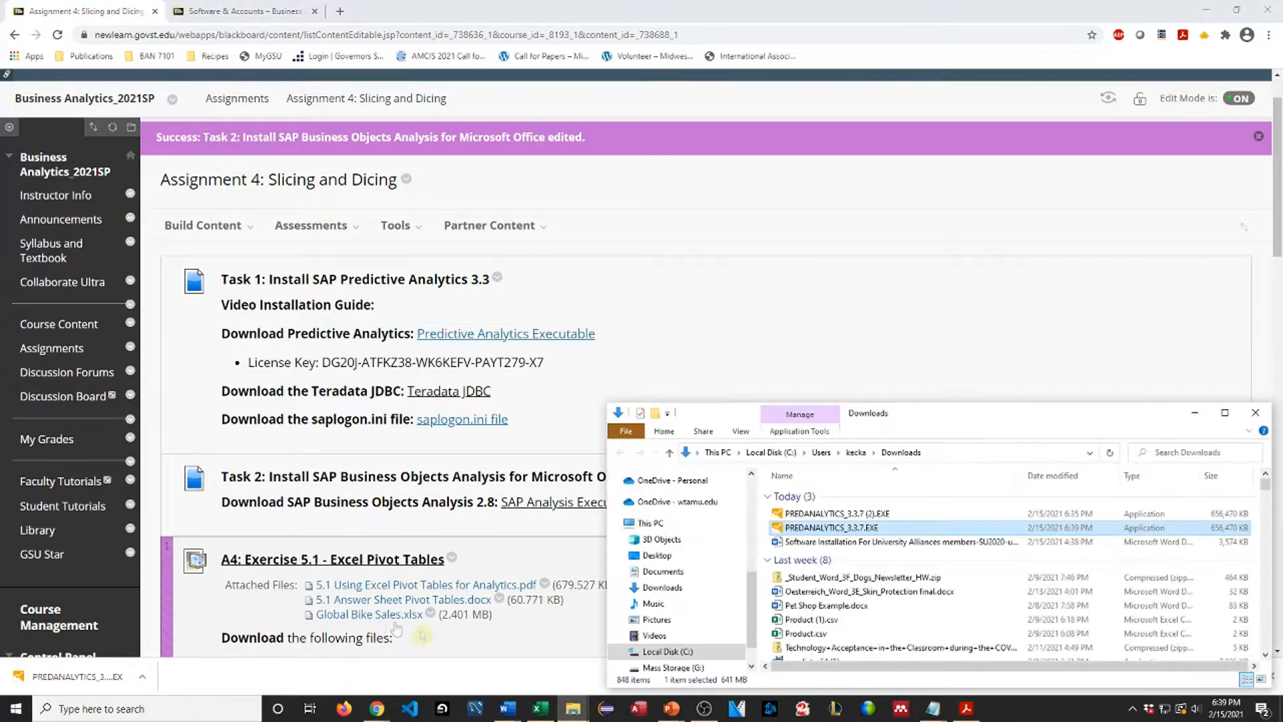
pyautogui.rightClick(862, 528)
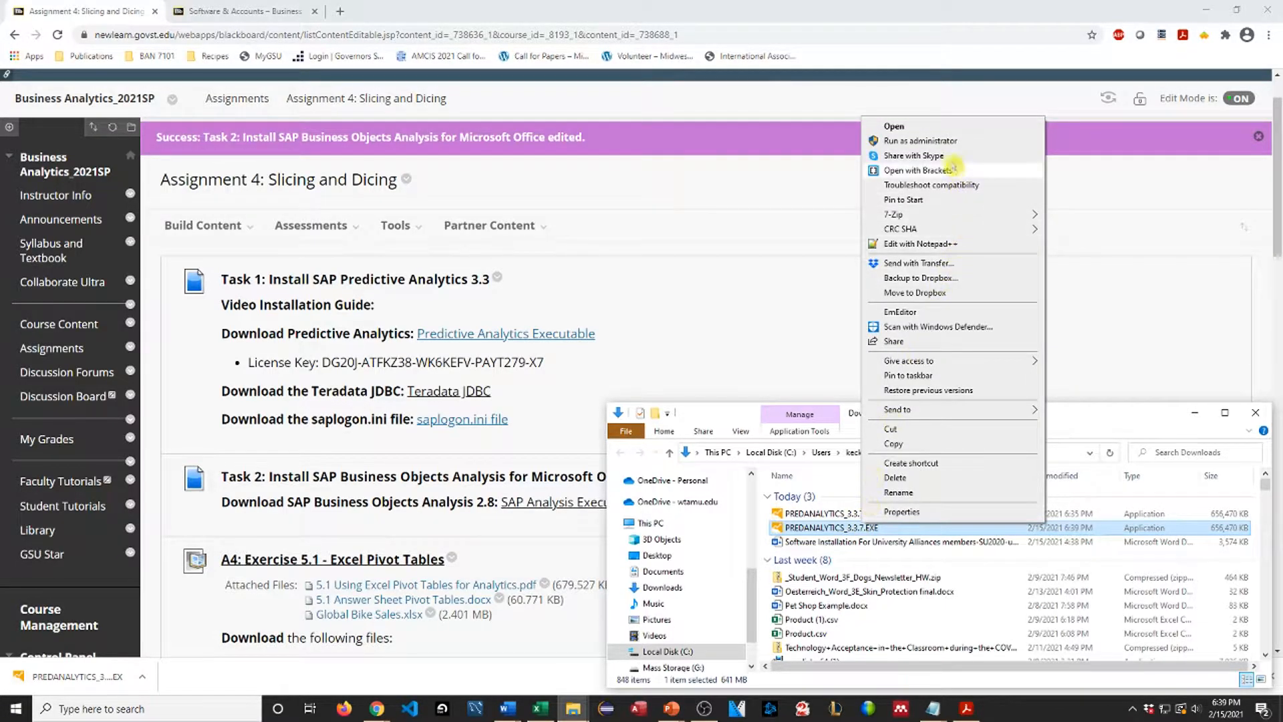
pyautogui.click(936, 140)
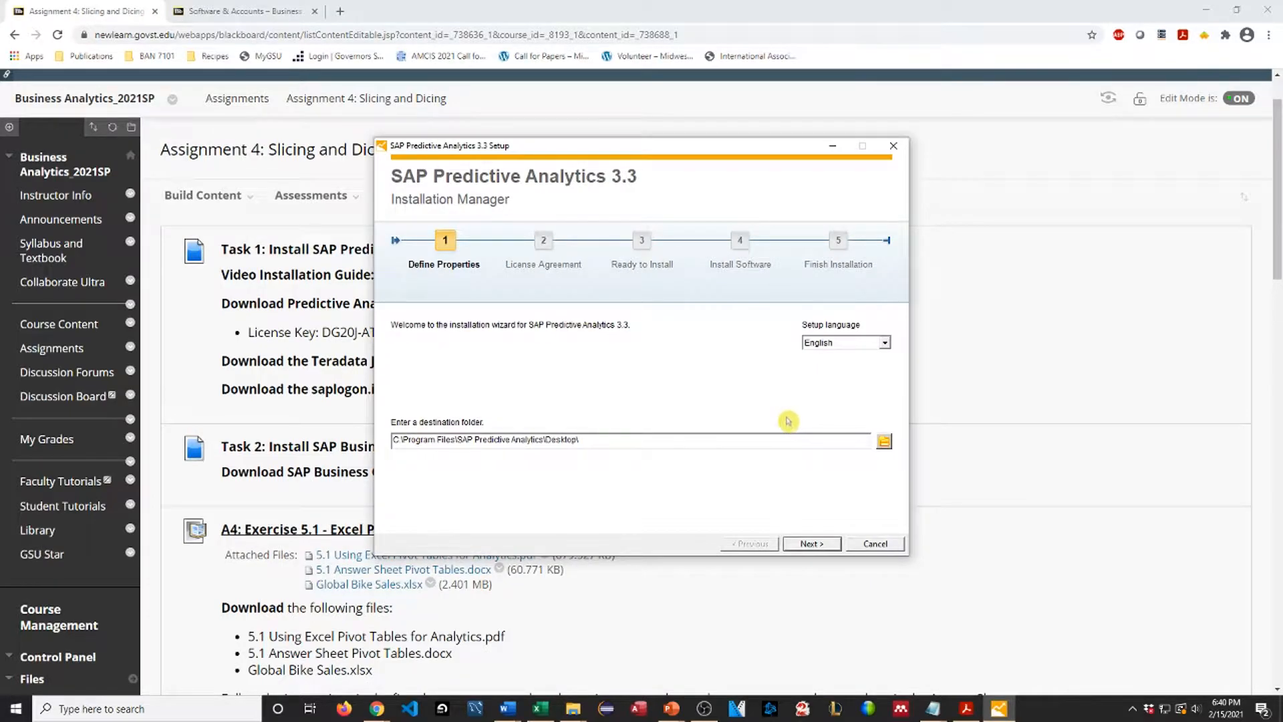
# - Install SAP Predictive Analytics 3.3 in a folder on the G: drive, accepting the license agreement and launching the program on completion
pyautogui.click(885, 444)
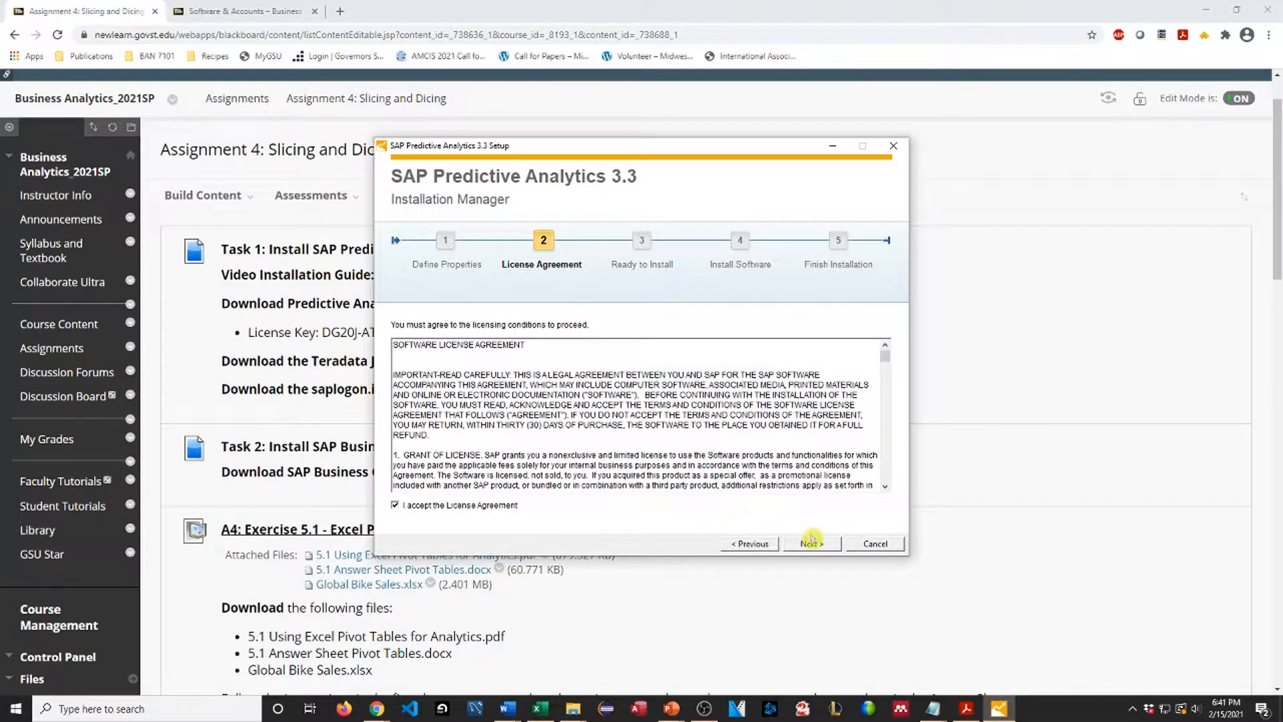
pyautogui.click(810, 544)
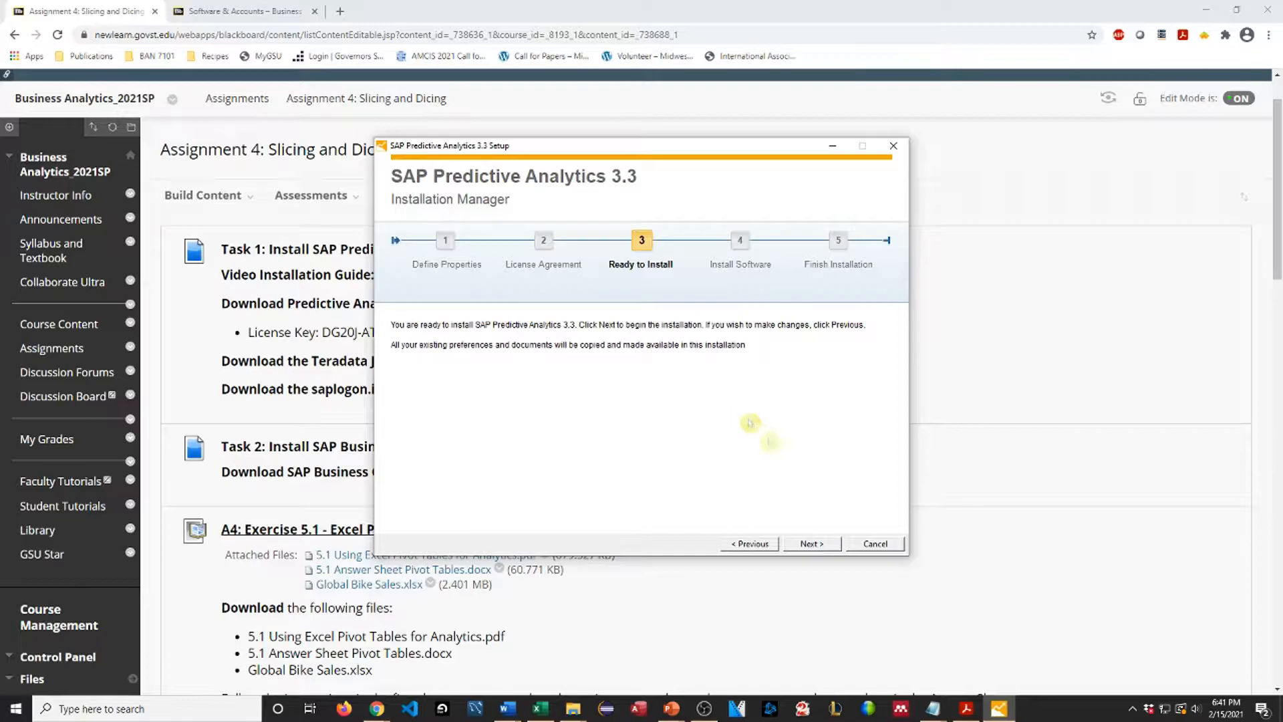
pyautogui.click(826, 543)
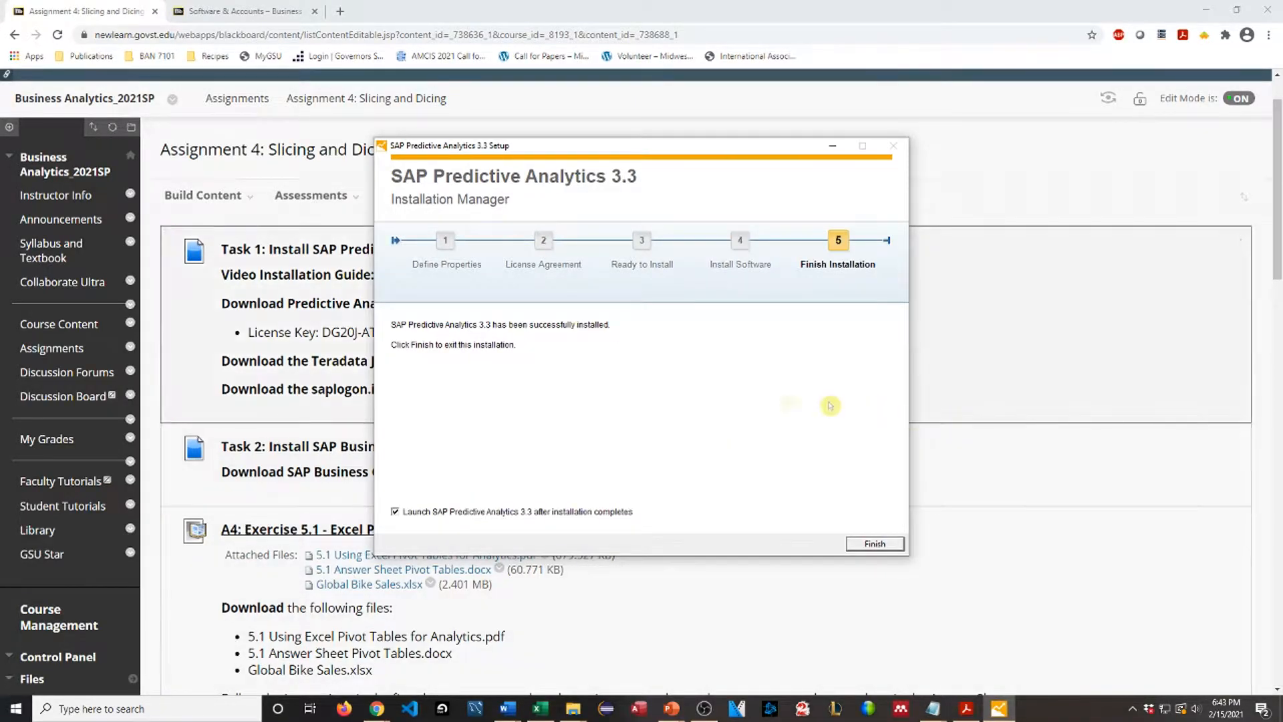
pyautogui.click(876, 545)
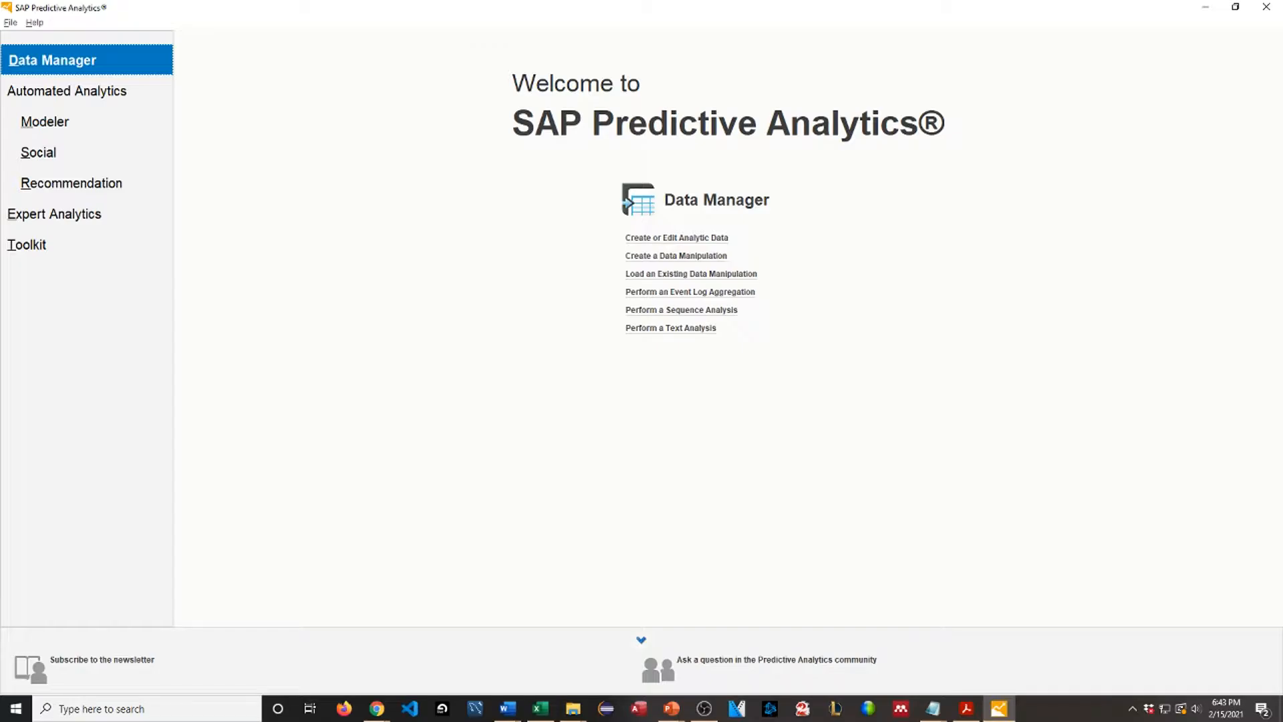
# - Copy the license key from Task 1 on the course page and save it as the keycode in SAP Predictive Analytics
pyautogui.moveTo(897, 13); pyautogui.dragTo(1282, 175)
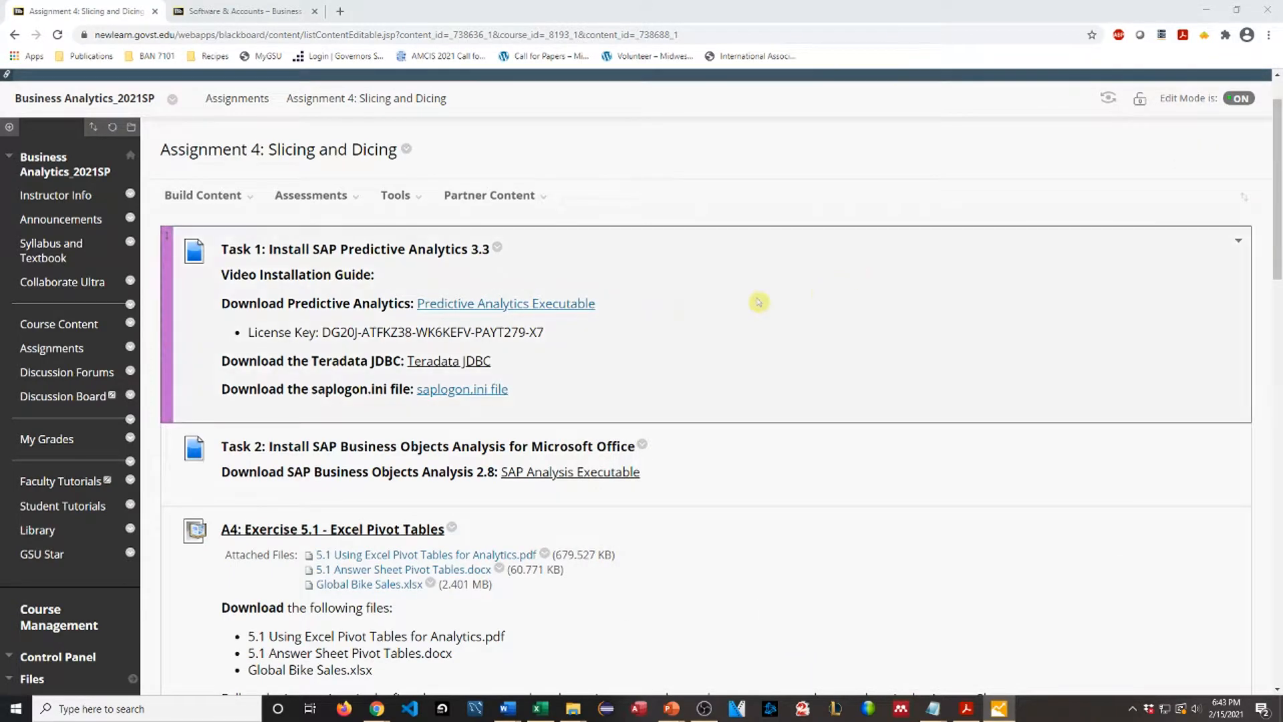
pyautogui.moveTo(561, 338); pyautogui.dragTo(324, 325)
pyautogui.hotkey('ctrl', 'c')
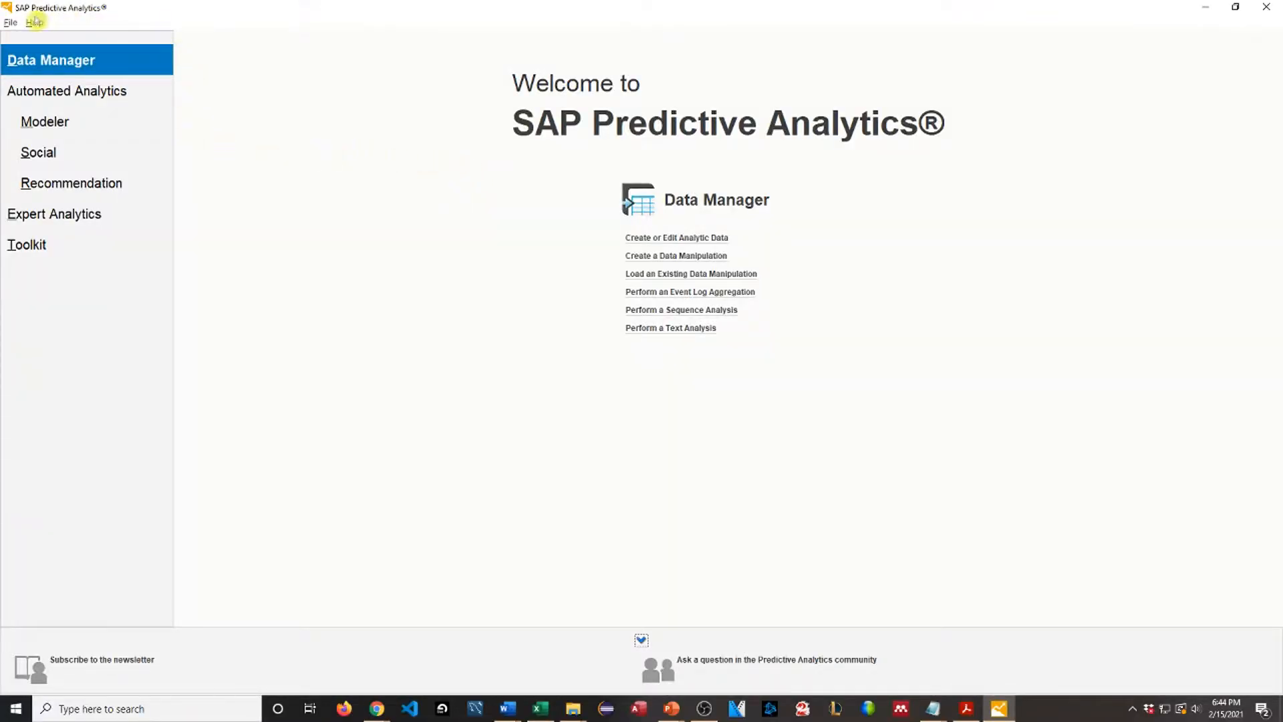
pyautogui.click(35, 22)
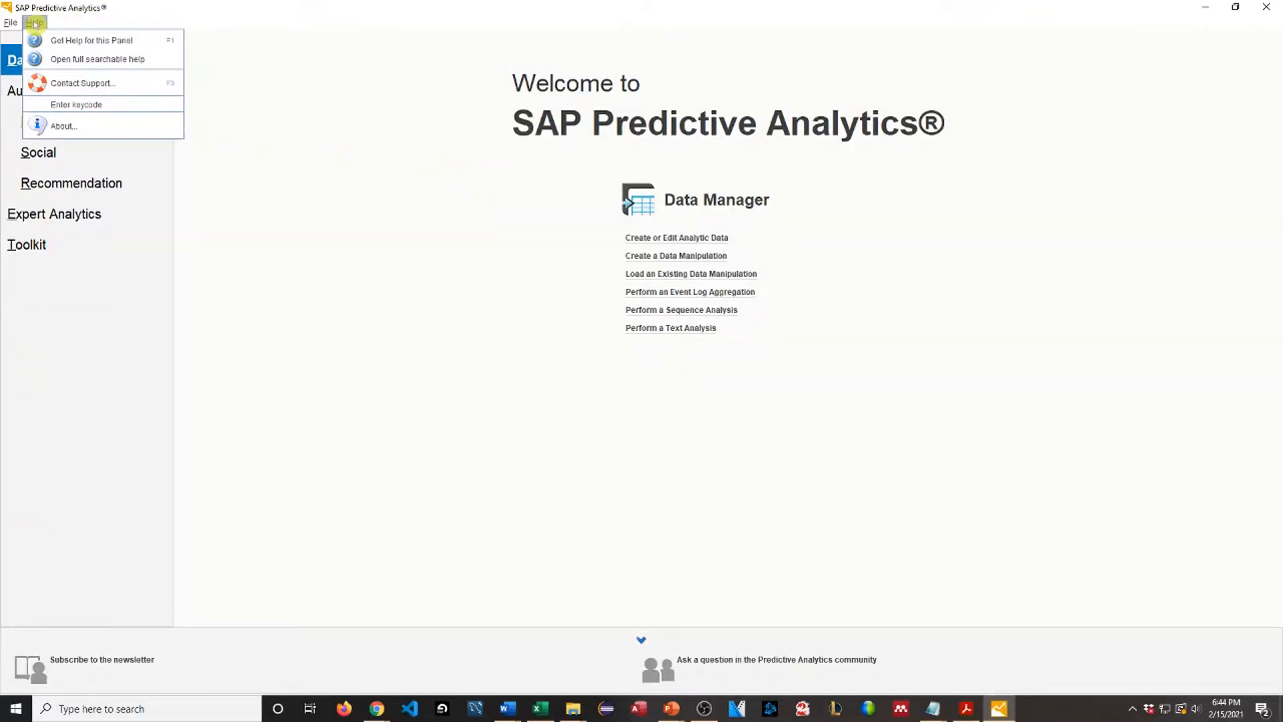
pyautogui.click(141, 110)
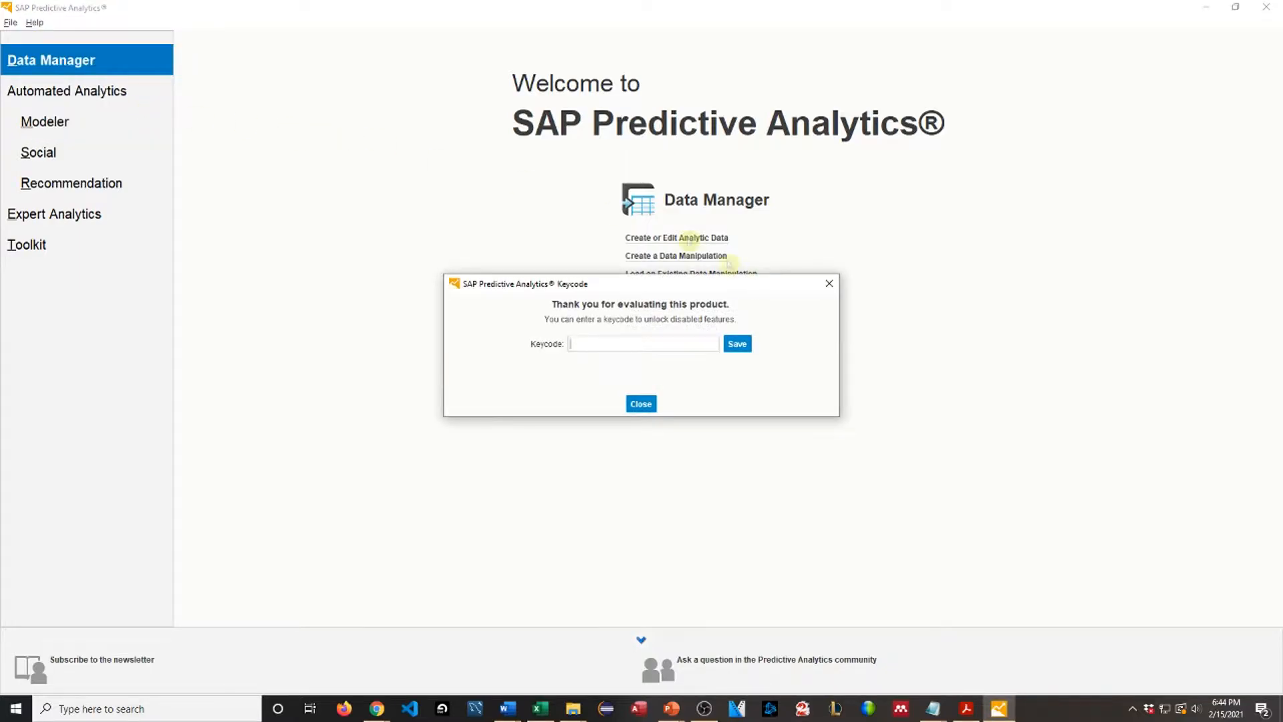
pyautogui.hotkey('ctrl', 'v')
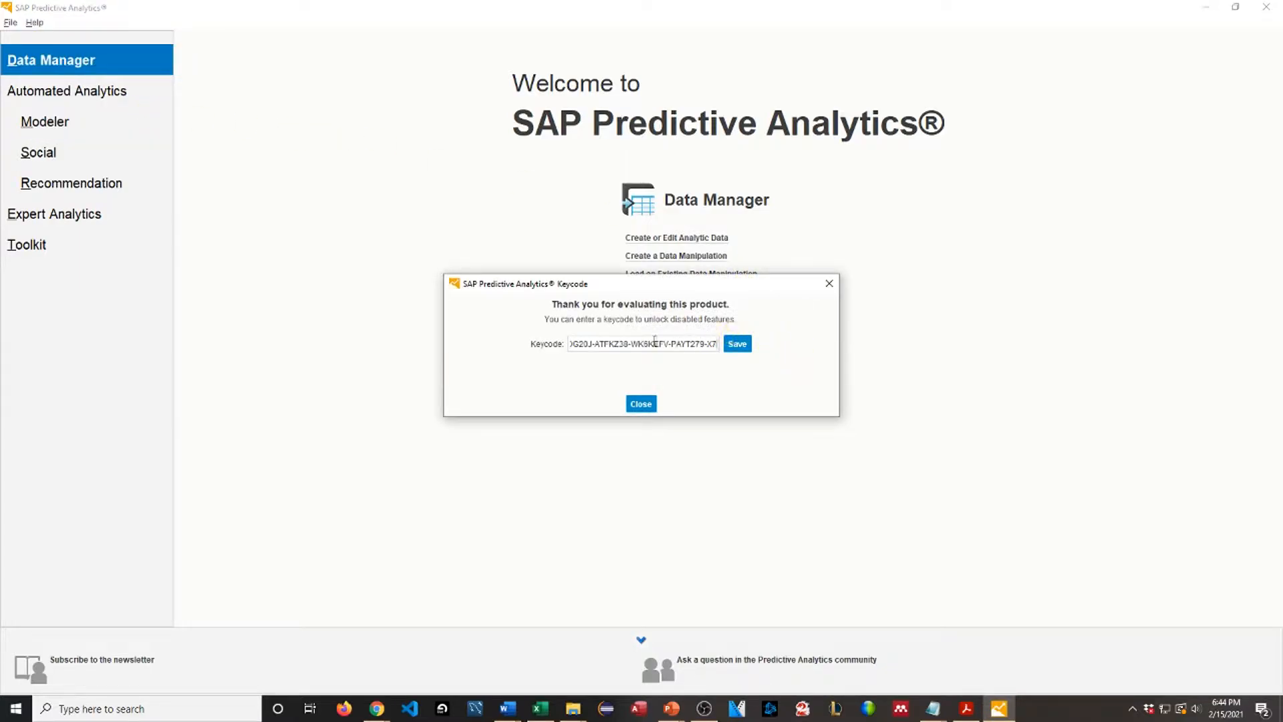
pyautogui.click(733, 348)
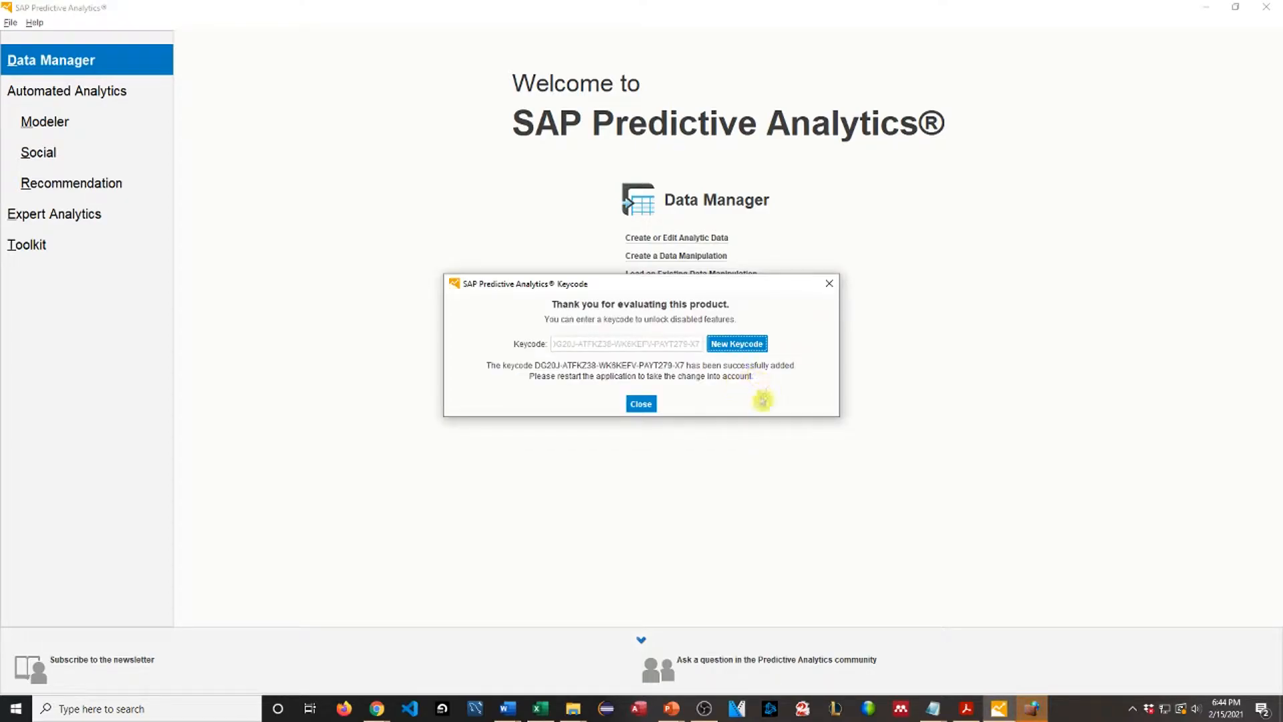
pyautogui.click(643, 403)
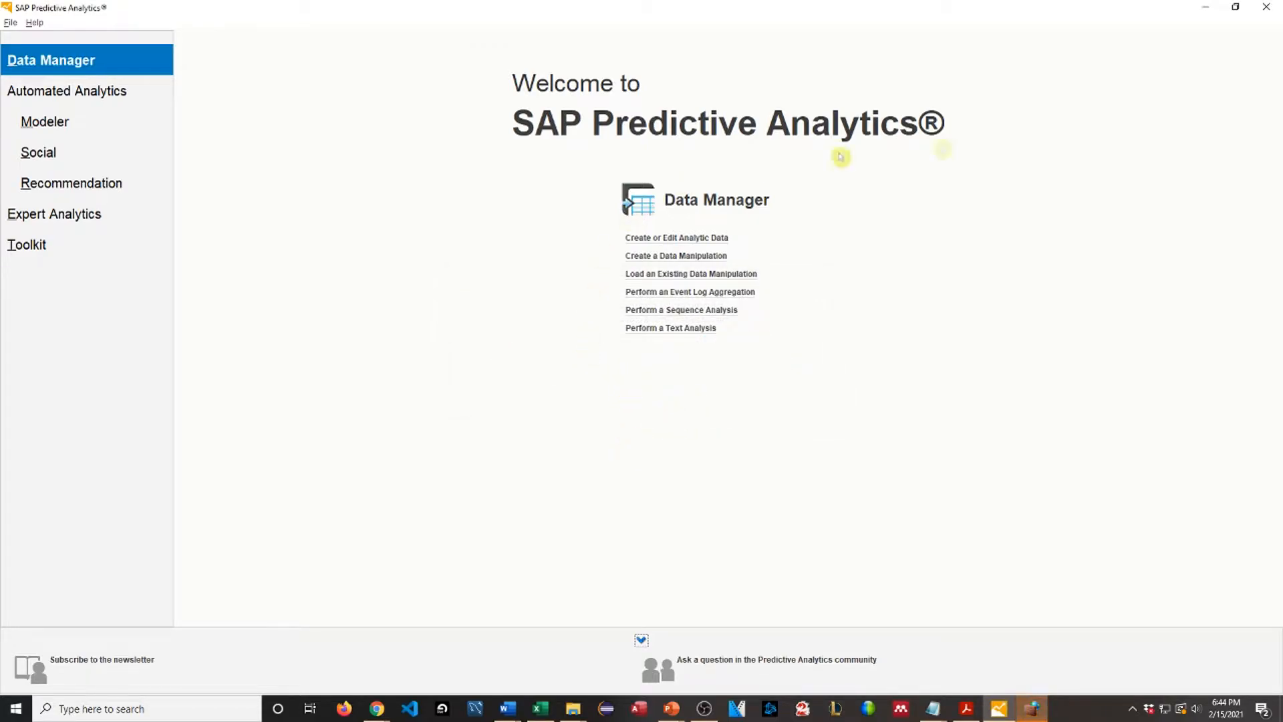
# - Quit SAP Predictive Analytics and allow sappredictiveanalysis.exe through the firewall on private networks
pyautogui.click(1267, 7)
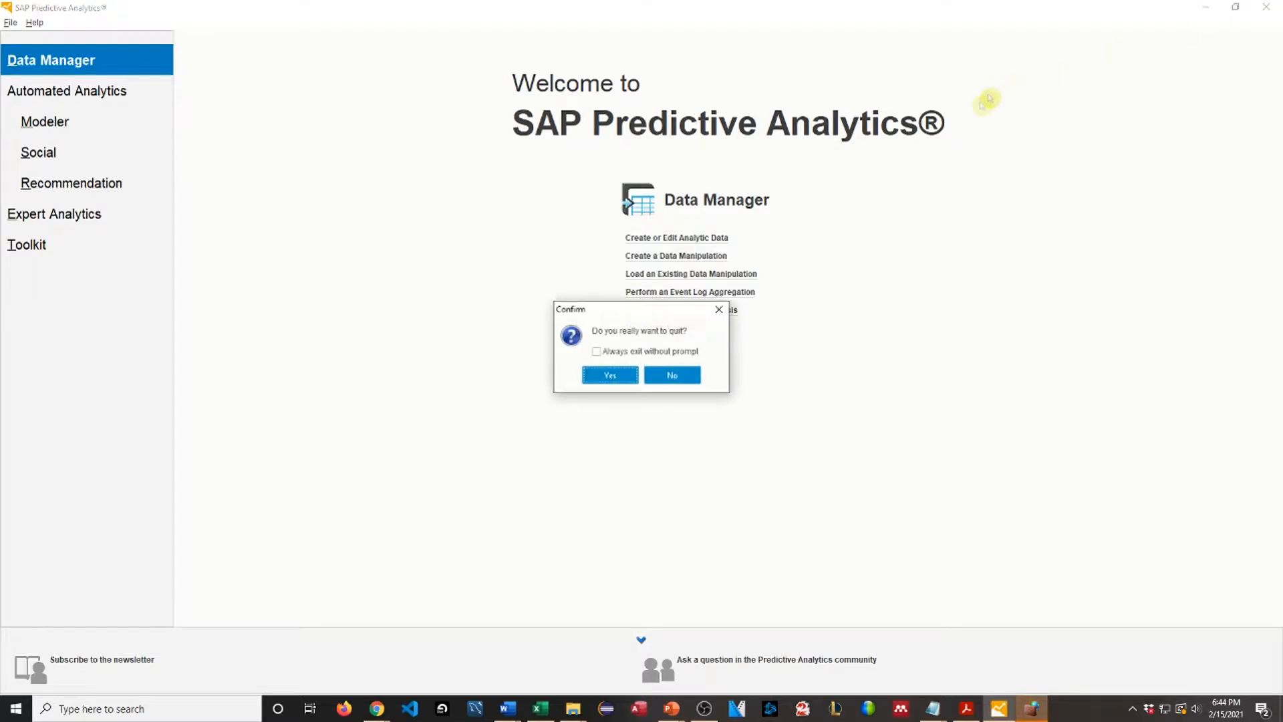
pyautogui.click(610, 374)
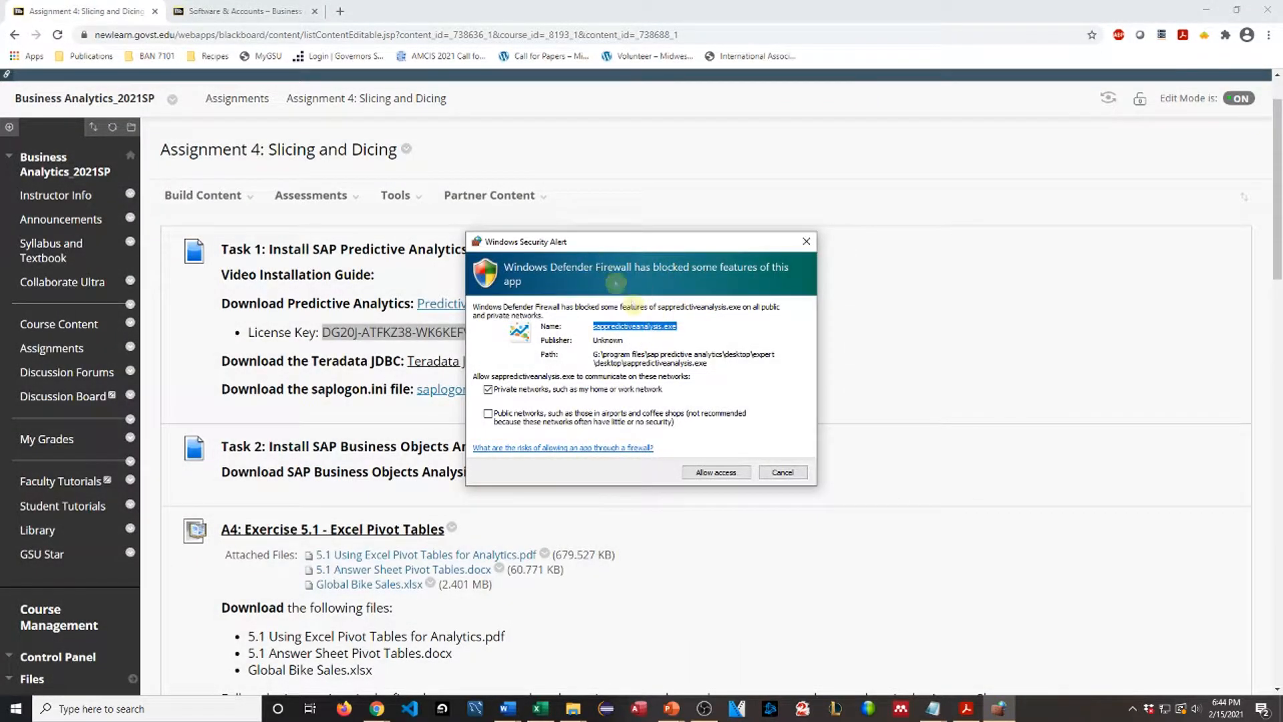
pyautogui.moveTo(657, 242); pyautogui.dragTo(656, 218)
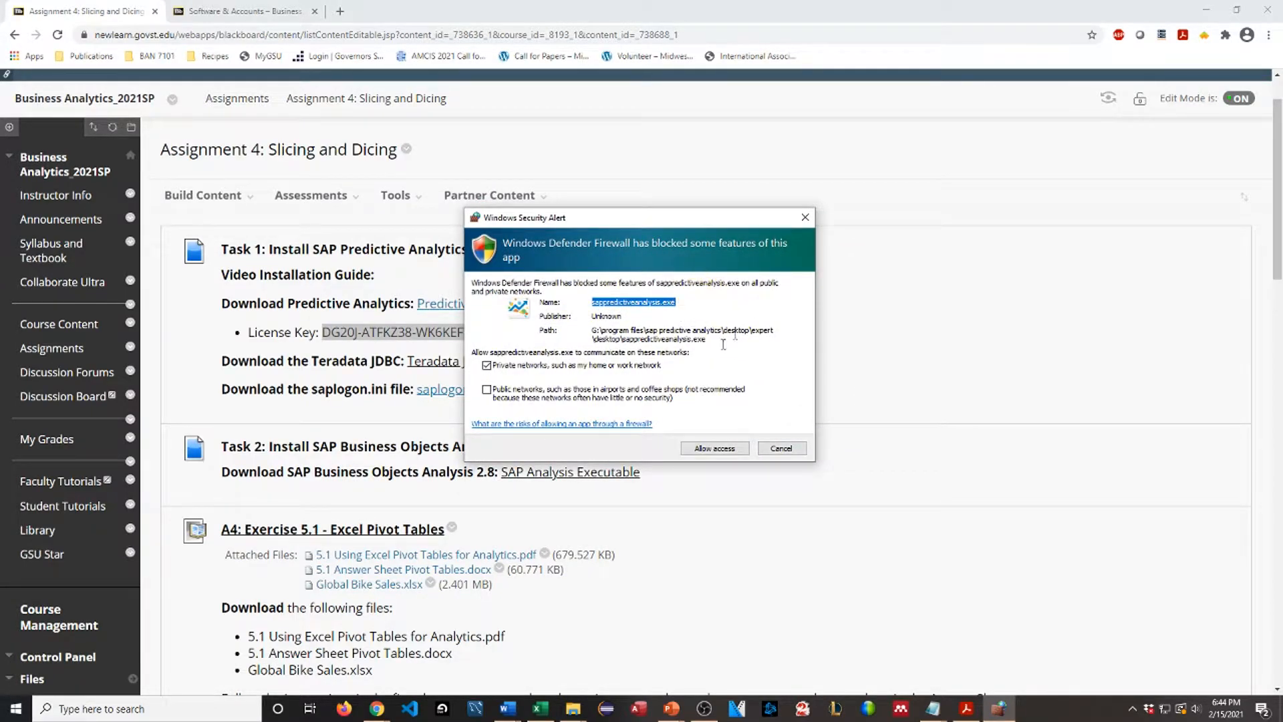
pyautogui.click(707, 450)
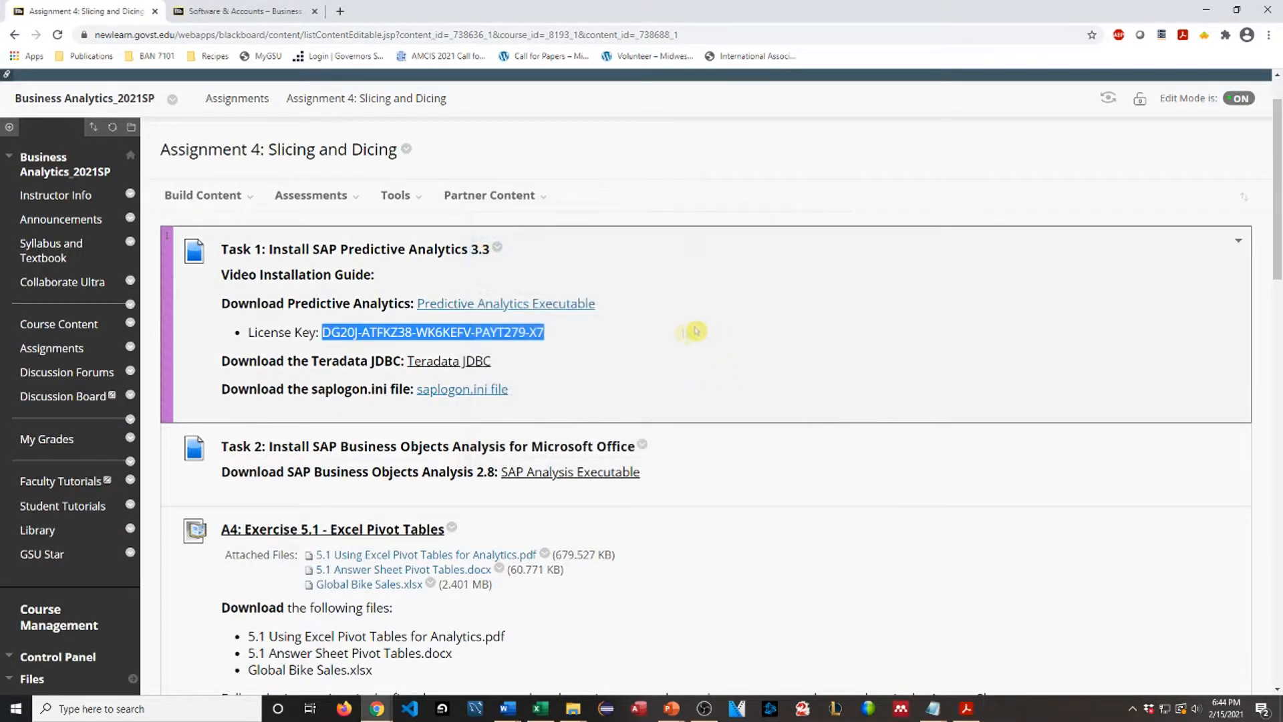
pyautogui.click(649, 332)
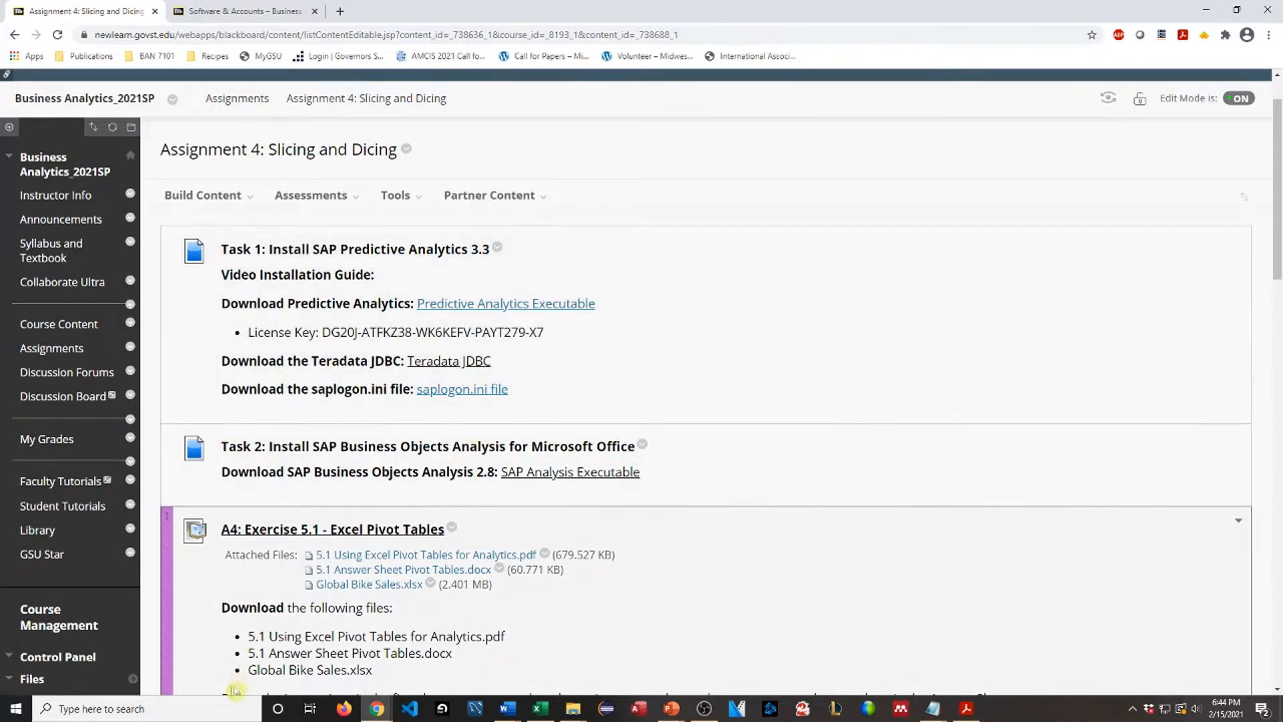
# - Search Windows for "sap", relaunch SAP Predictive Analytics and open Expert Analytics
pyautogui.click(183, 705)
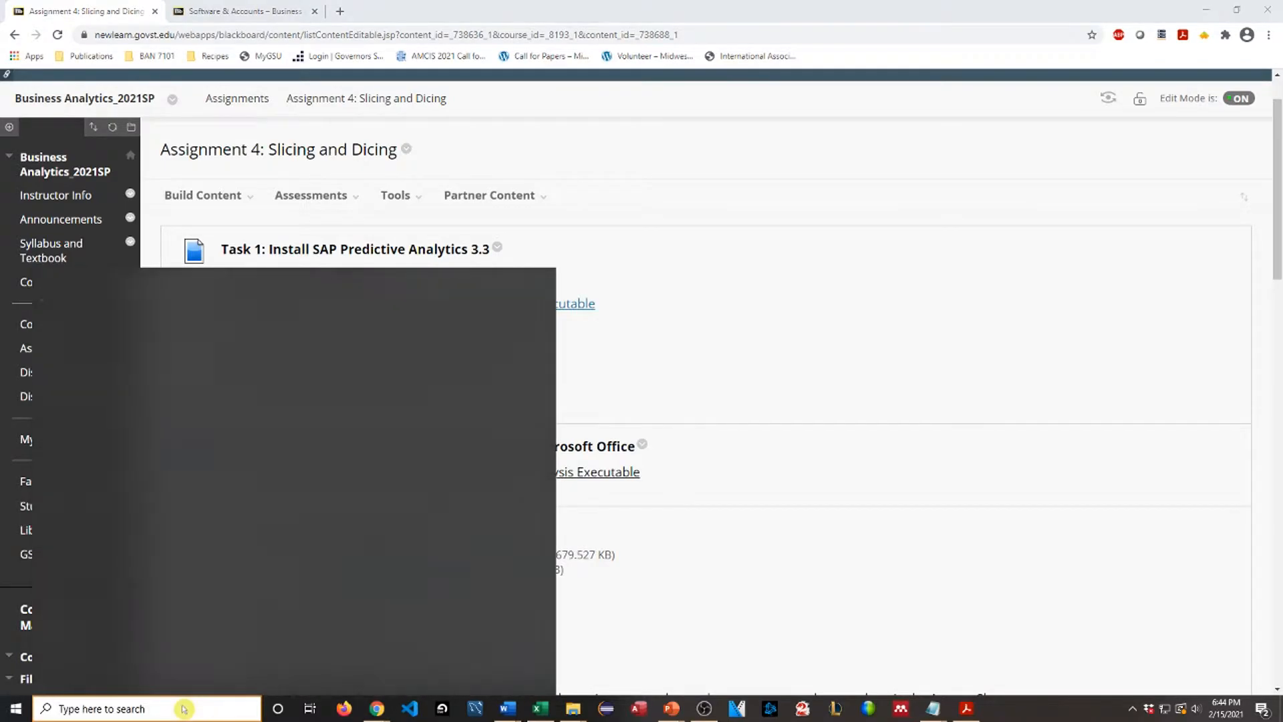
pyautogui.write('sap')
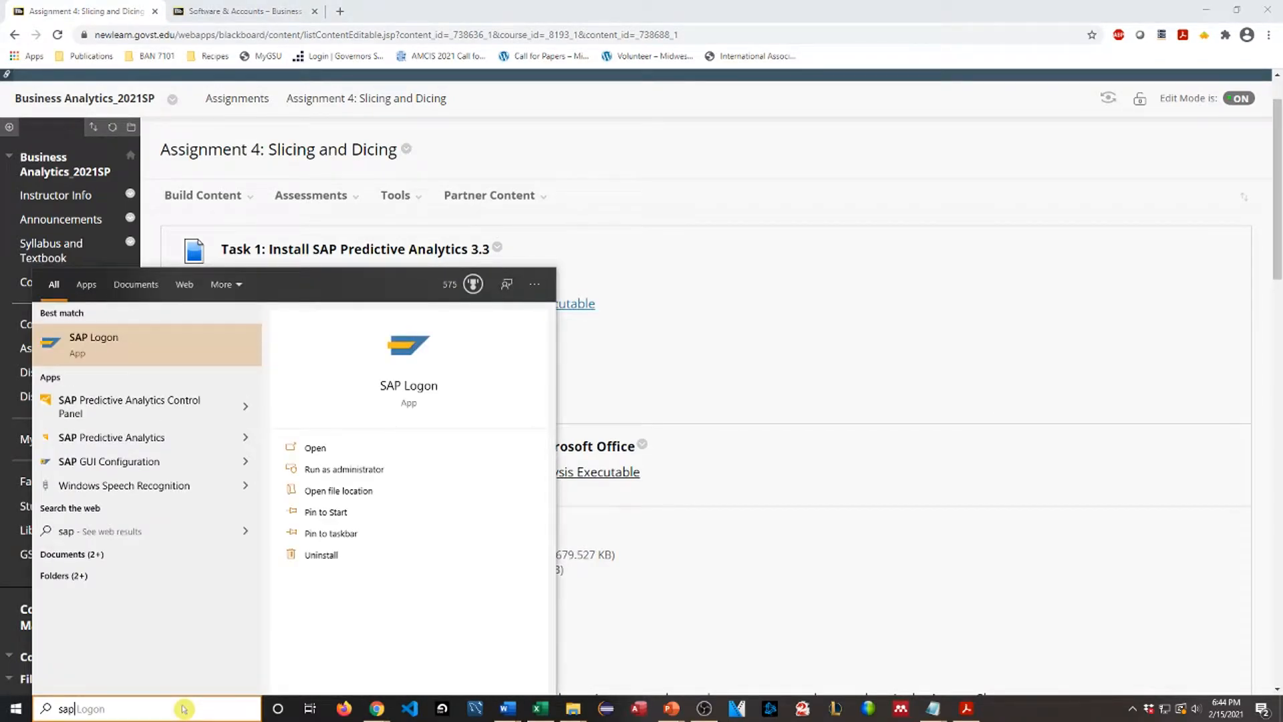
pyautogui.press('Down')
pyautogui.press('Down')
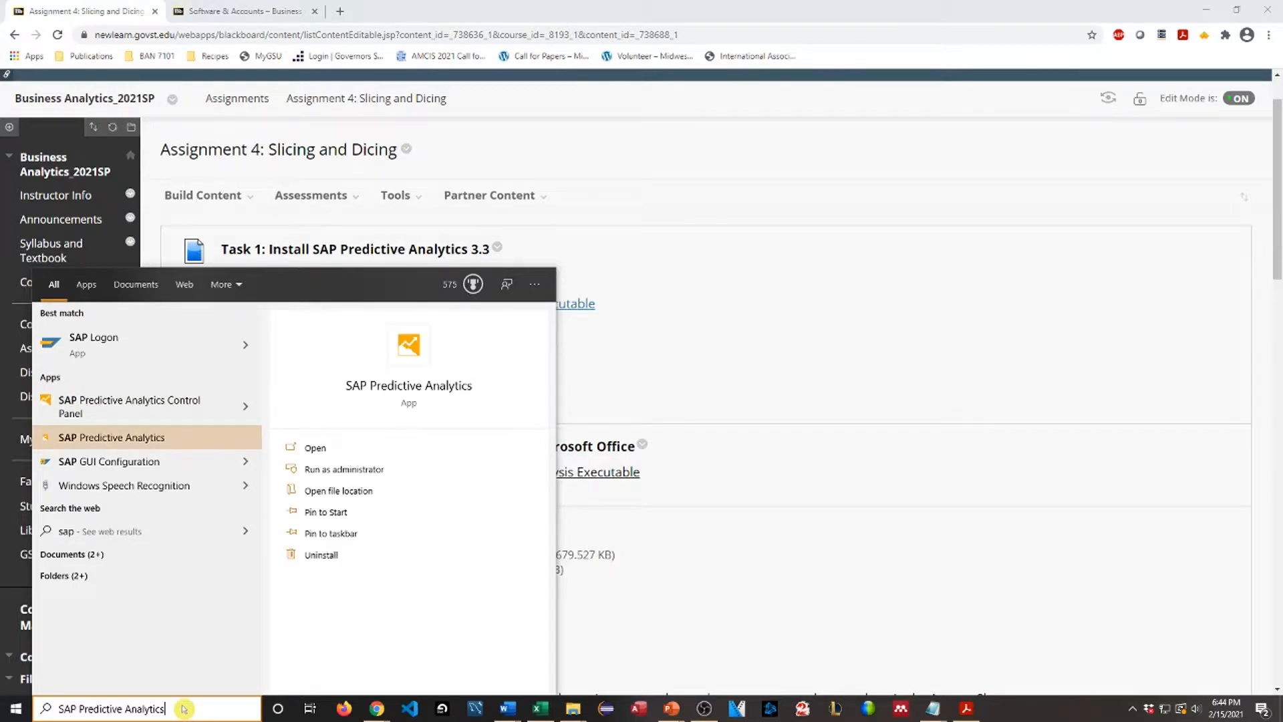
pyautogui.press('Return')
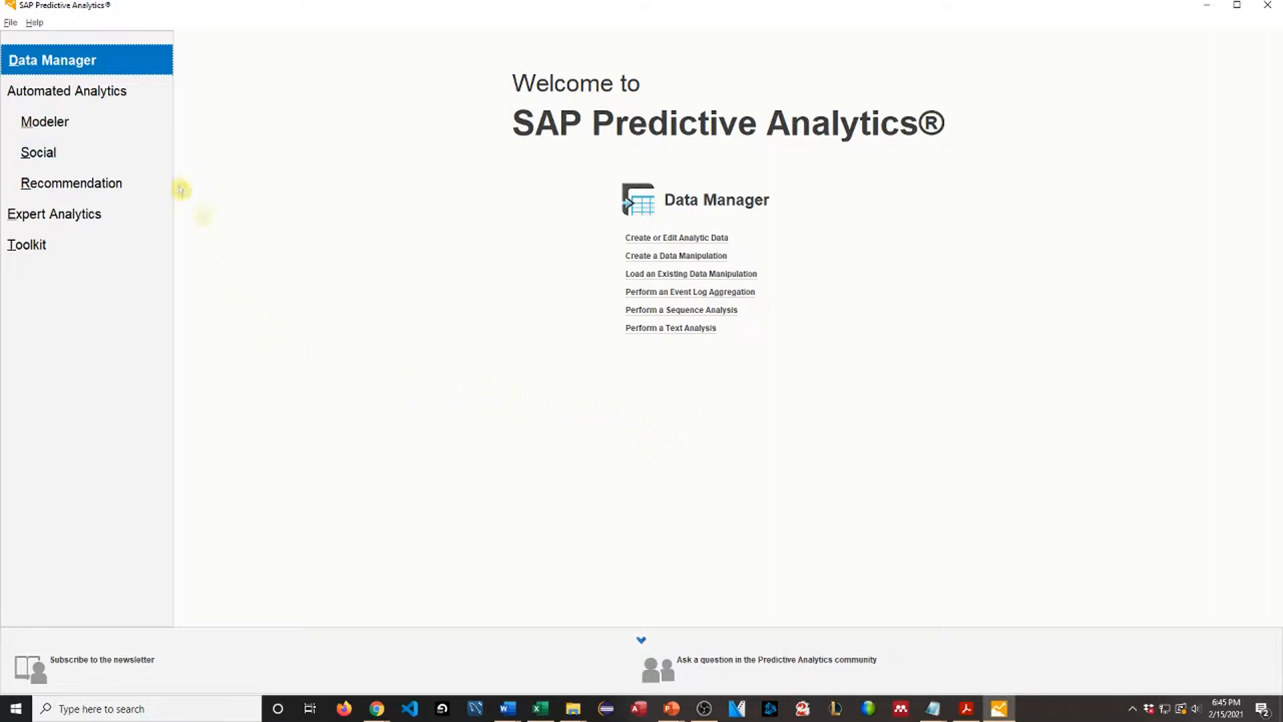
pyautogui.click(104, 225)
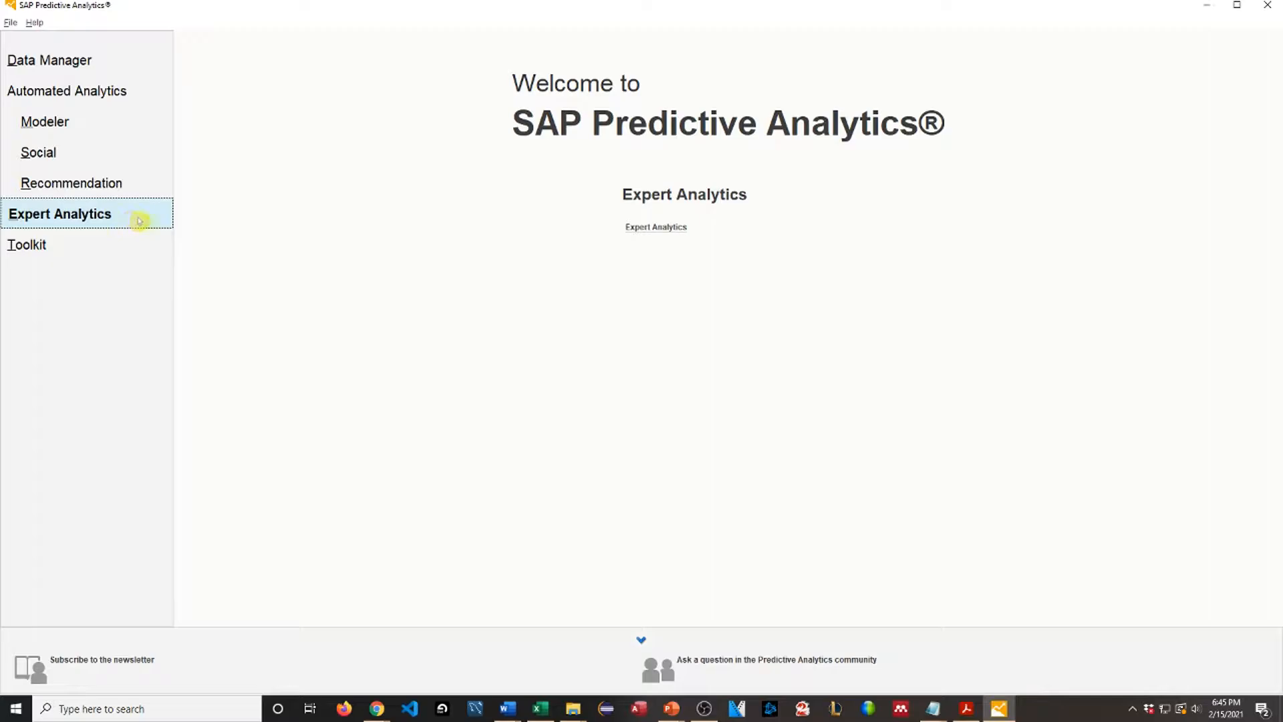
pyautogui.click(665, 228)
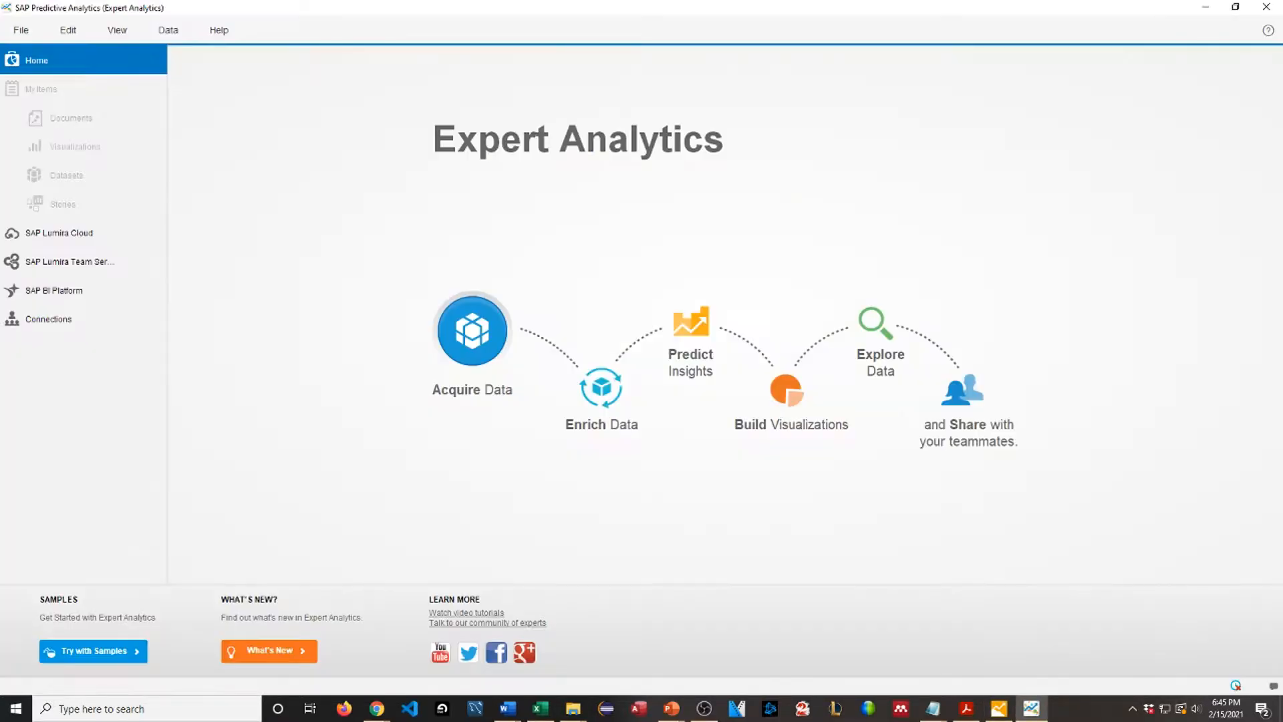
# - Try to install R-3.4.0 and its required packages from Expert Analytics, agreeing to use the installation script
pyautogui.click(21, 30)
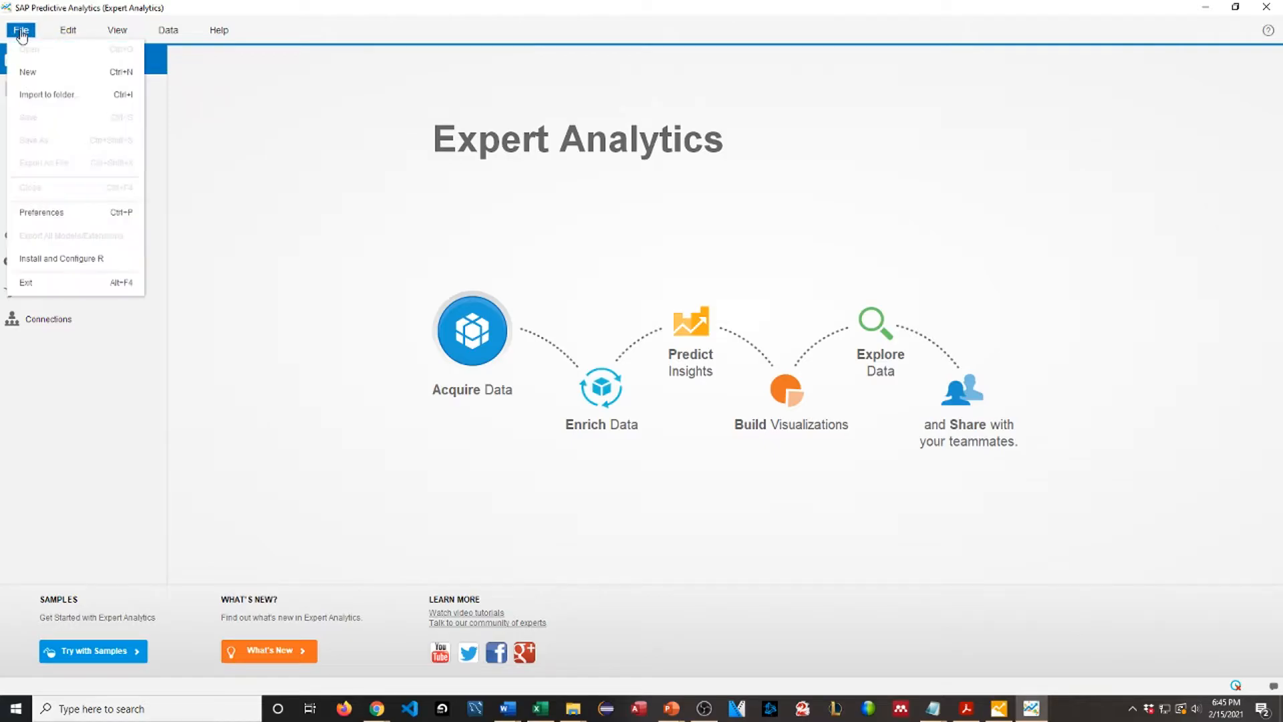
pyautogui.click(102, 259)
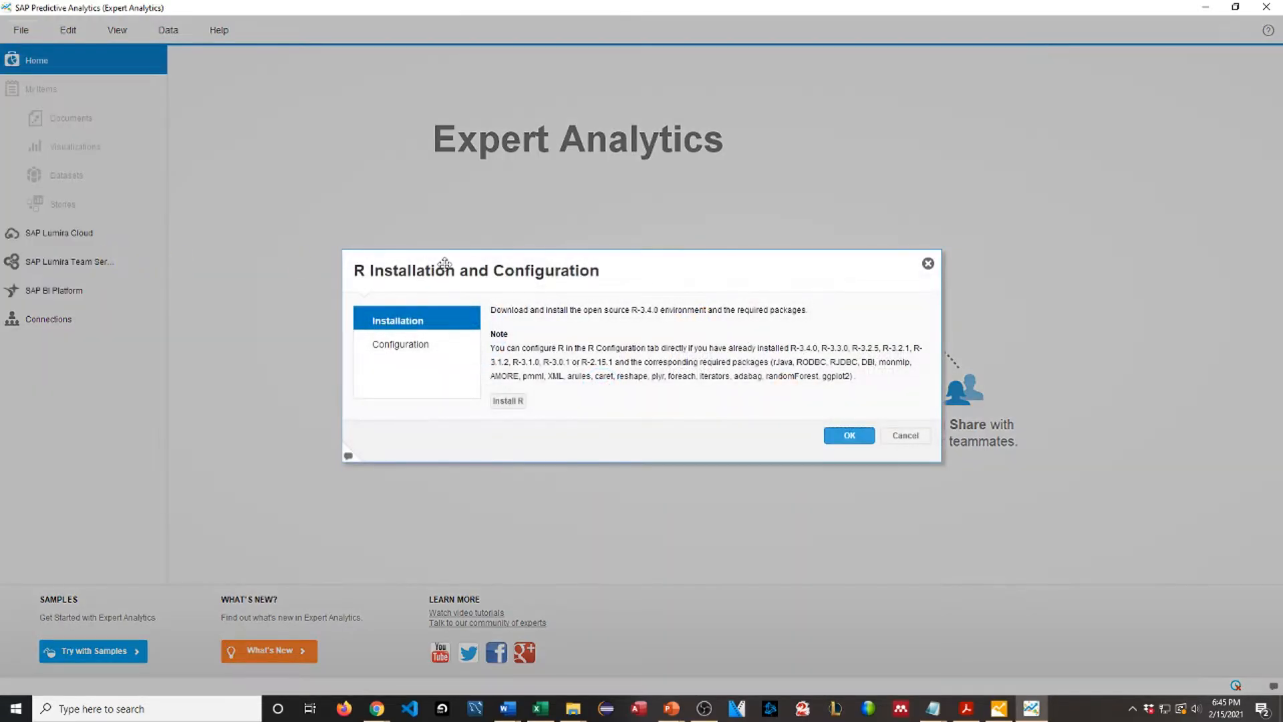
pyautogui.click(517, 405)
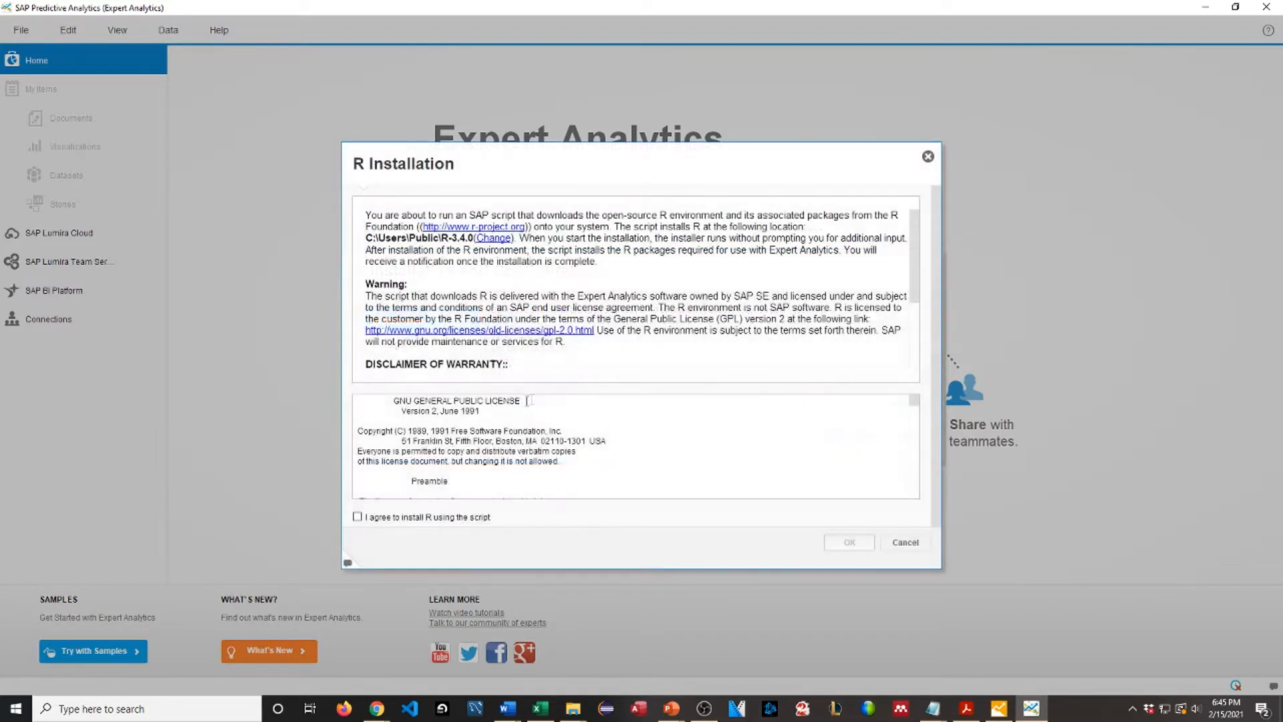
pyautogui.click(358, 517)
pyautogui.click(848, 542)
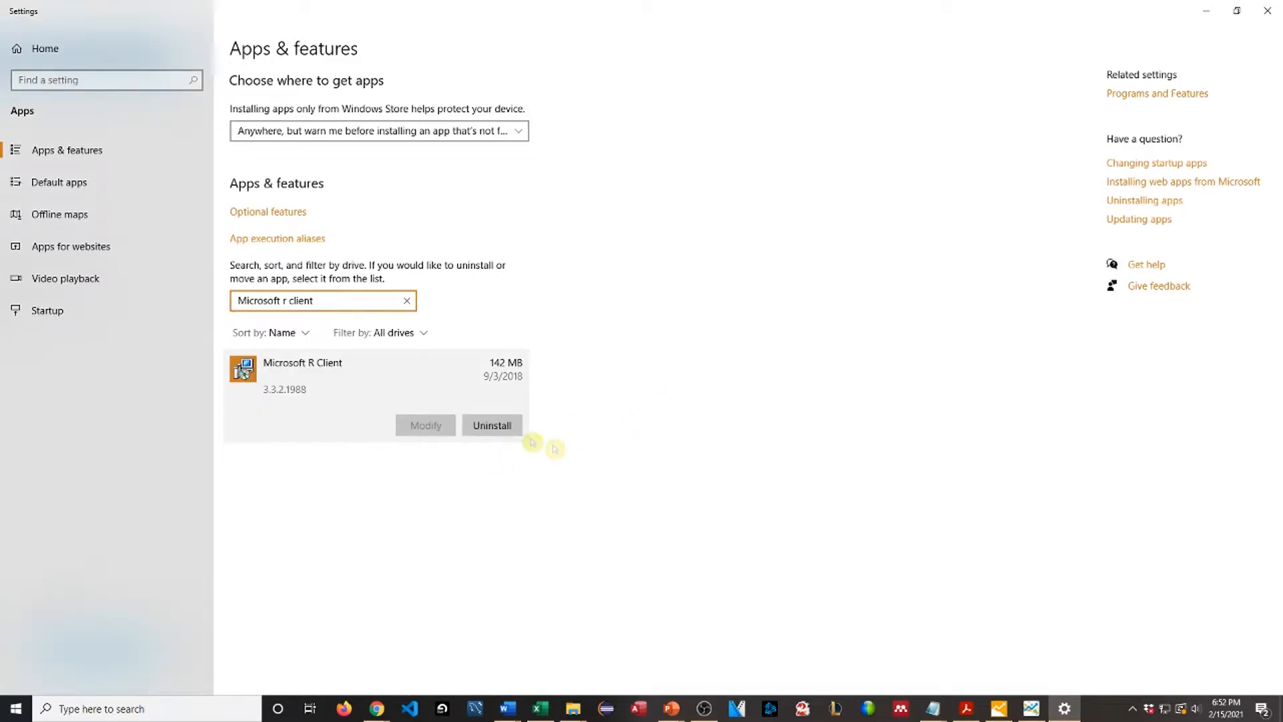
# - Uninstall Microsoft R Client from Windows and close the open R Installation dialog in Expert Analytics
pyautogui.click(494, 427)
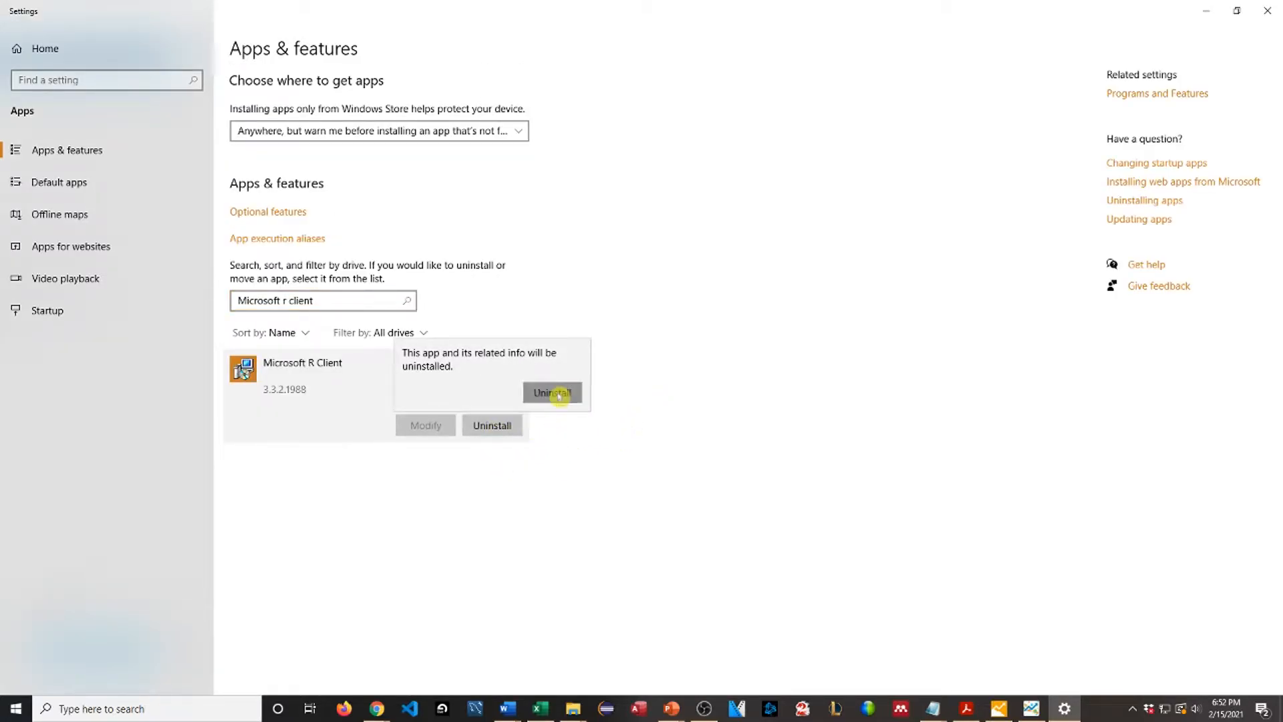
pyautogui.click(560, 395)
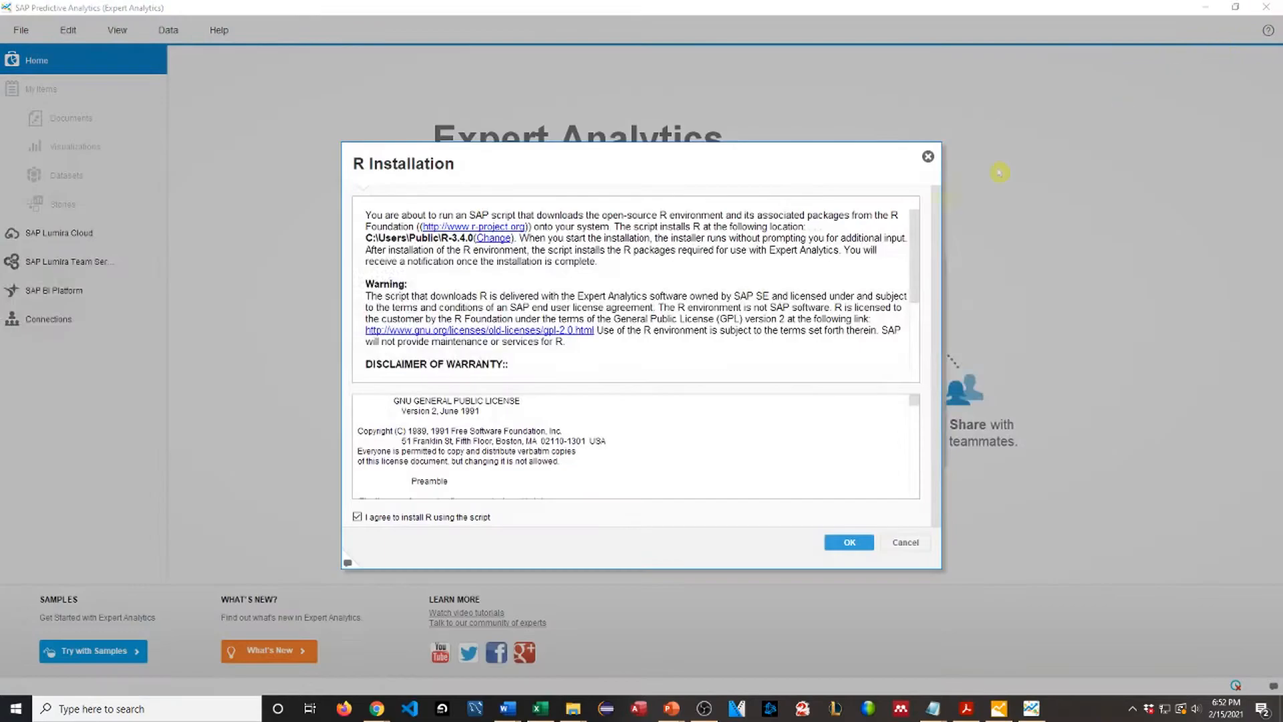
pyautogui.click(919, 166)
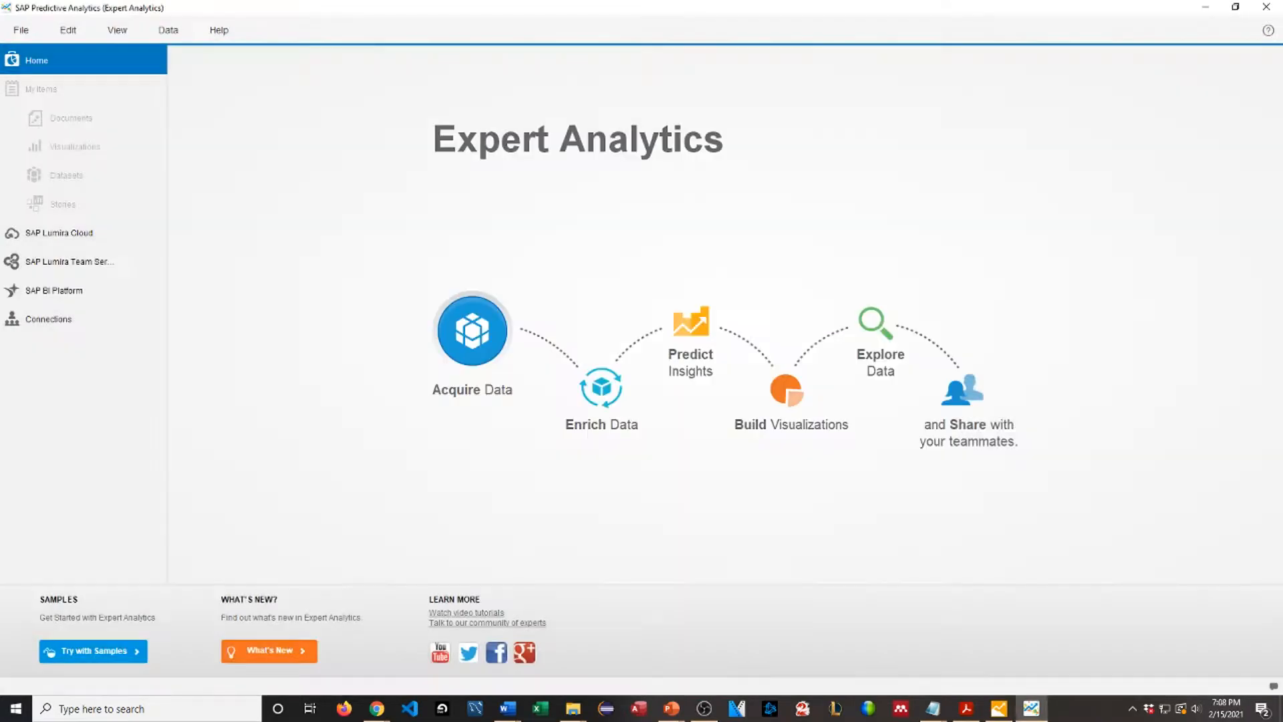
# - Install R-3.4.0 and its required packages from Expert Analytics, agreeing to install R using the script
pyautogui.click(21, 30)
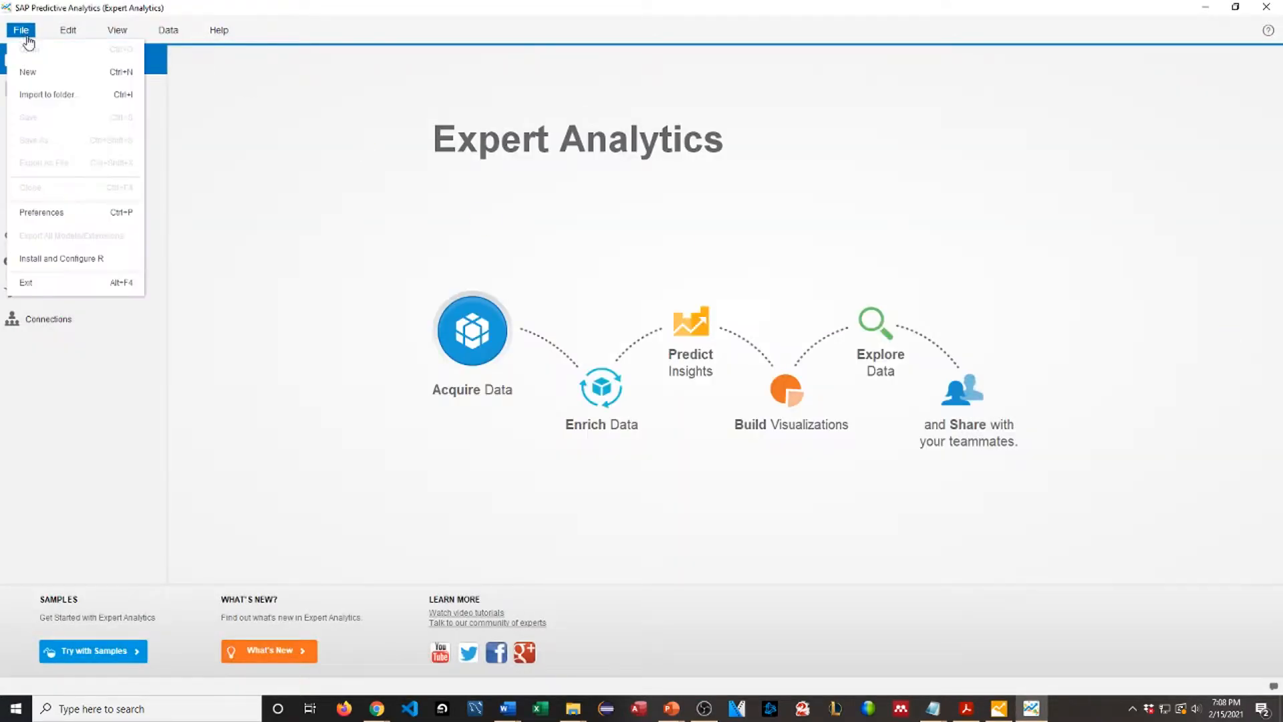
pyautogui.click(94, 260)
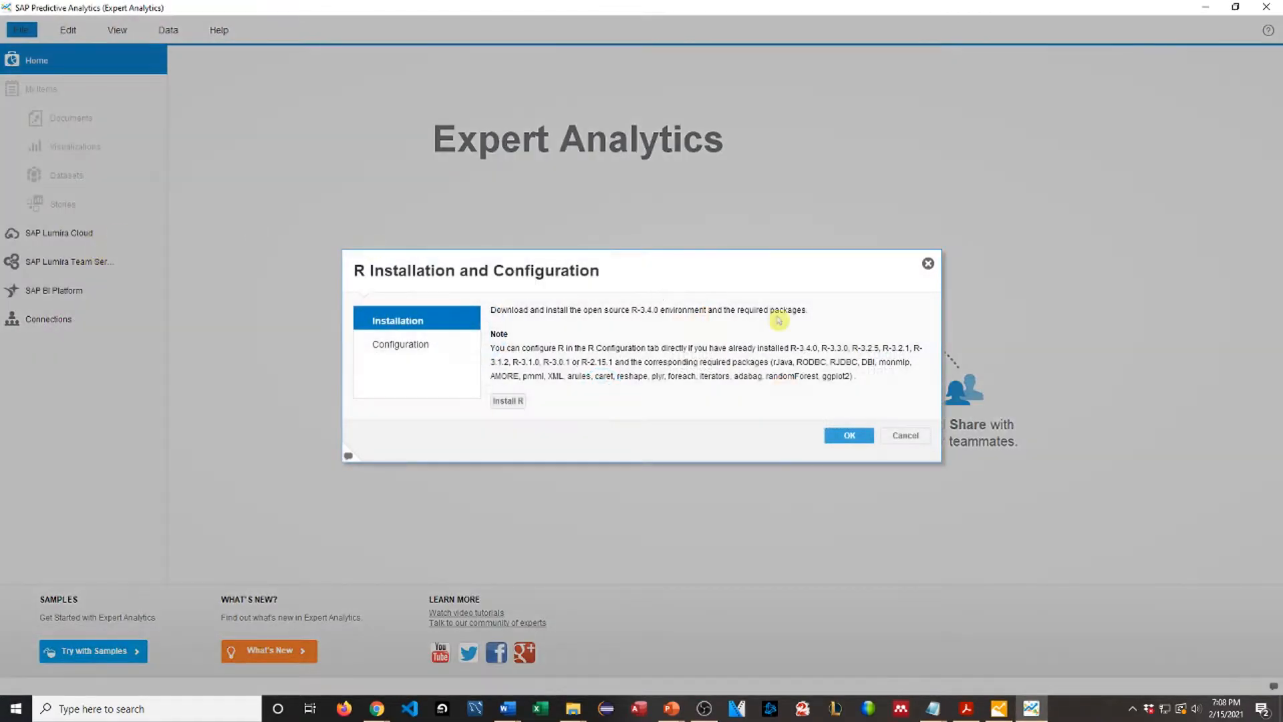
pyautogui.click(508, 402)
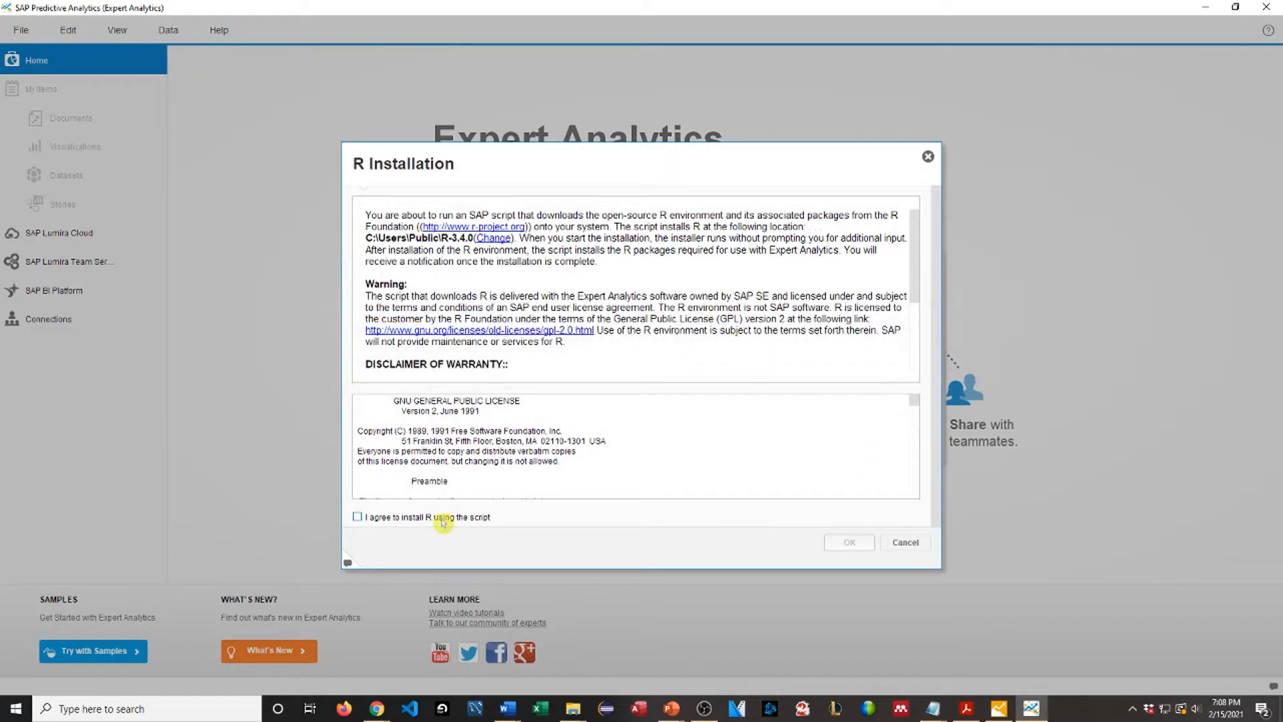
pyautogui.click(443, 518)
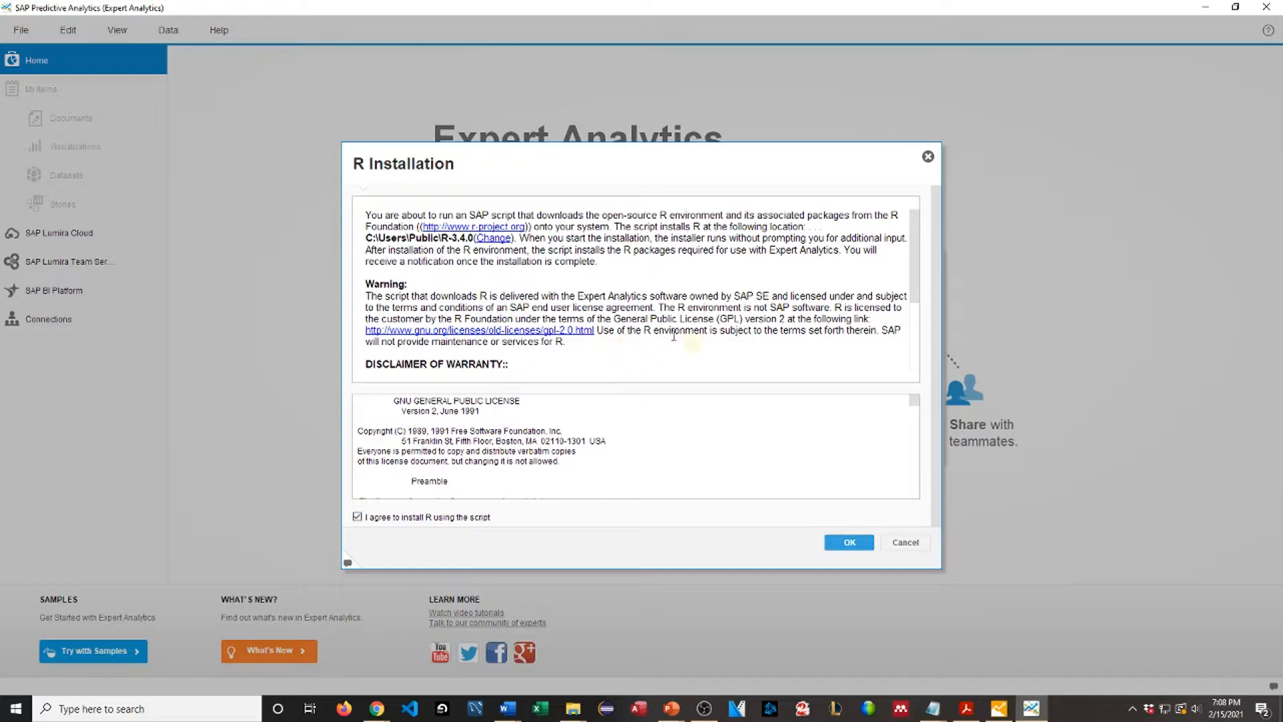
pyautogui.click(849, 543)
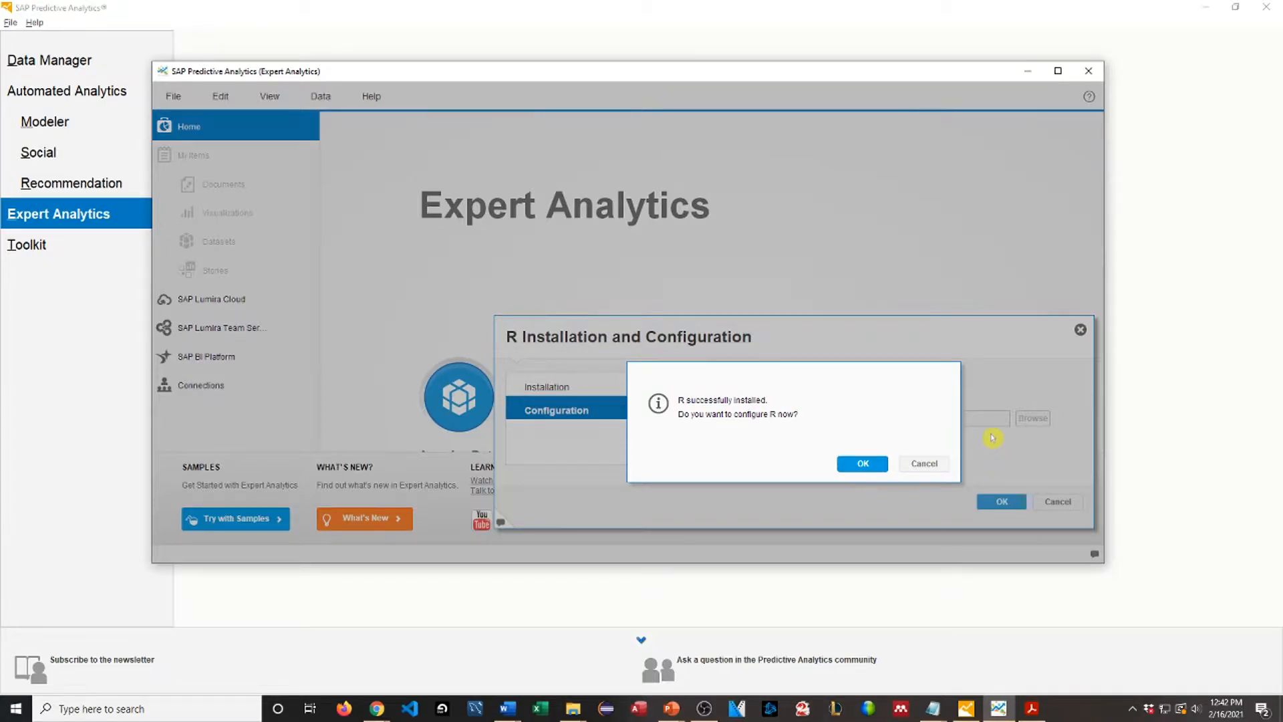
# - Configure R in Expert Analytics by enabling Open-Source R Algorithms with the installation folder C:\Users\Public\R-3.4.0
pyautogui.click(909, 475)
pyautogui.click(863, 464)
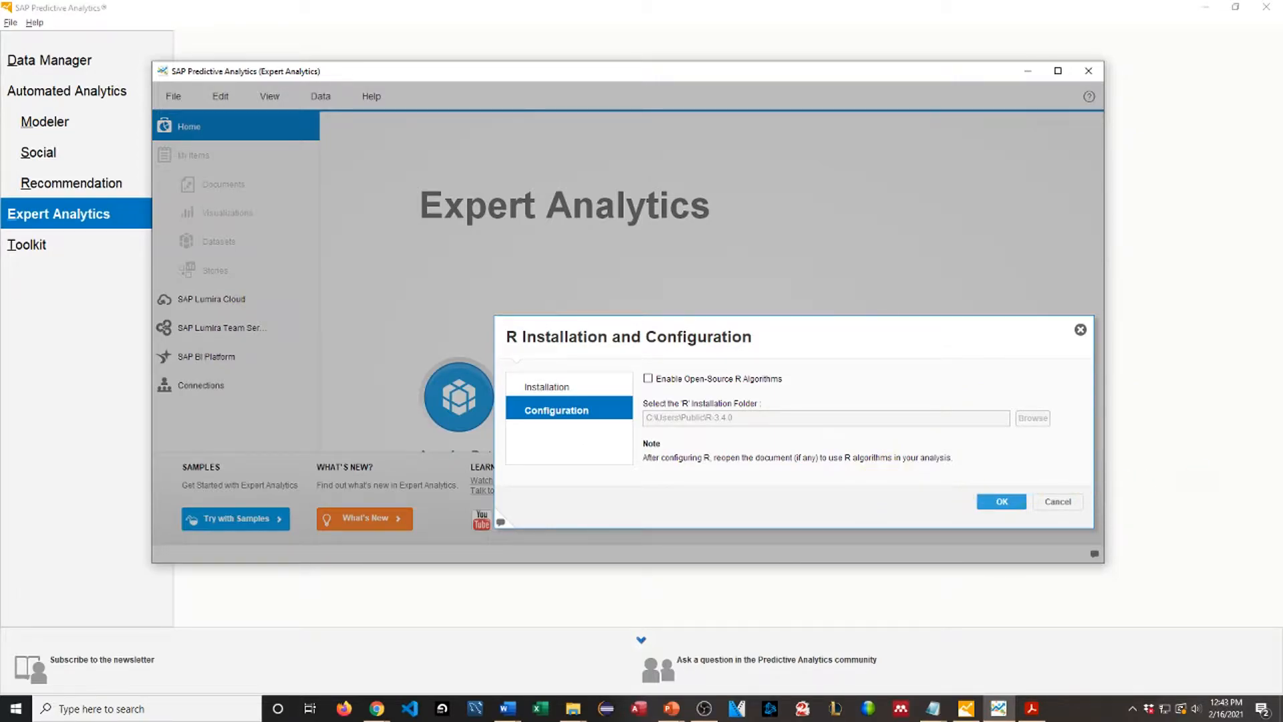
pyautogui.click(698, 381)
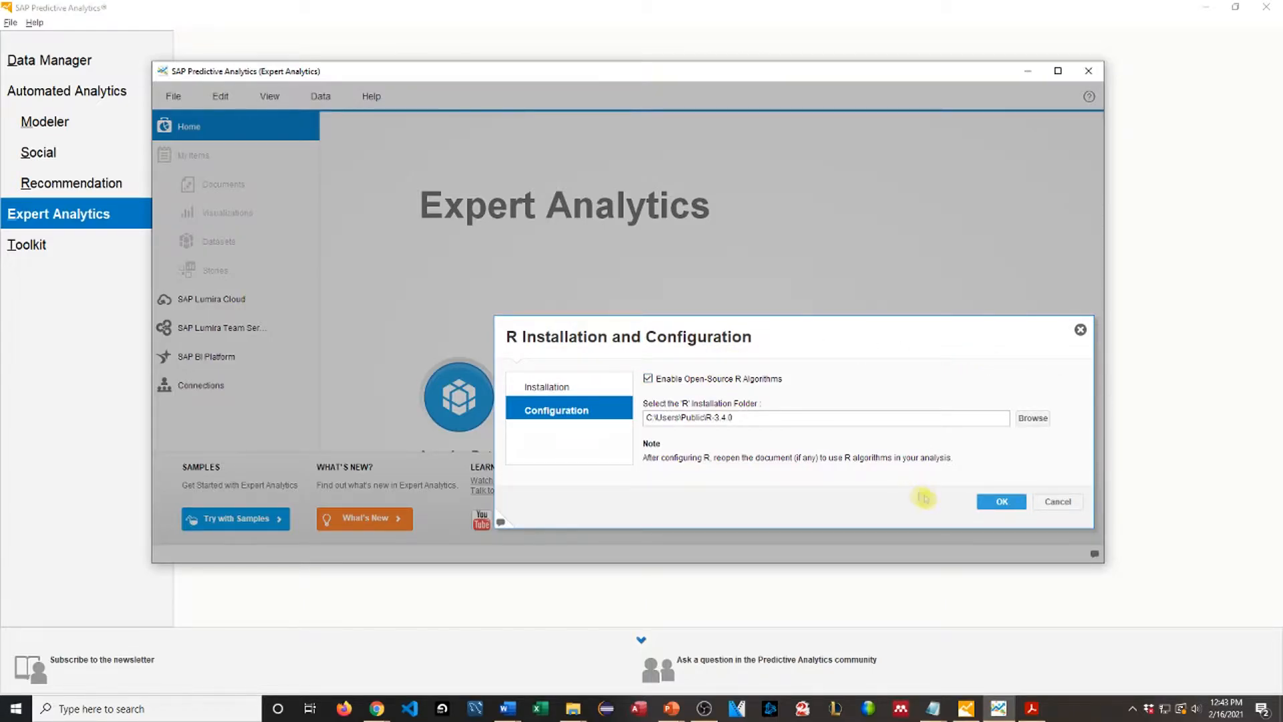
pyautogui.click(1002, 501)
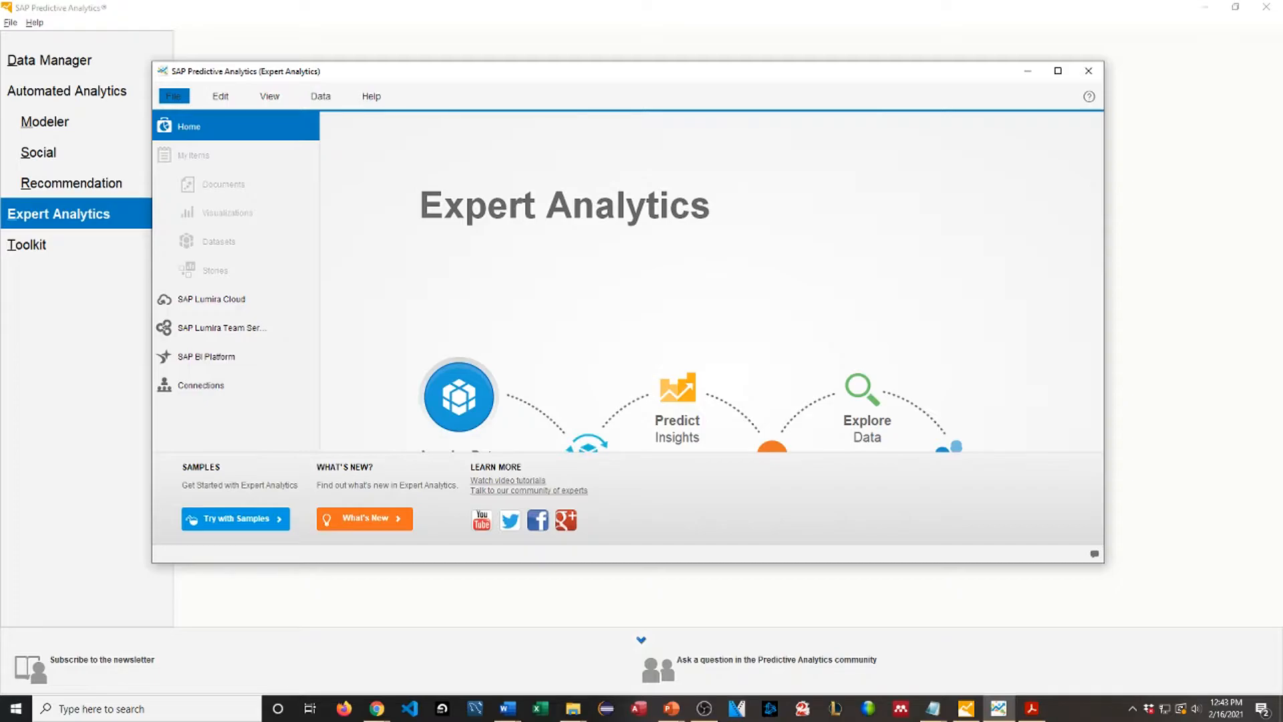
# - Search Windows for "r-3.4" and open the R-3.4.0 folder
pyautogui.click(67, 710)
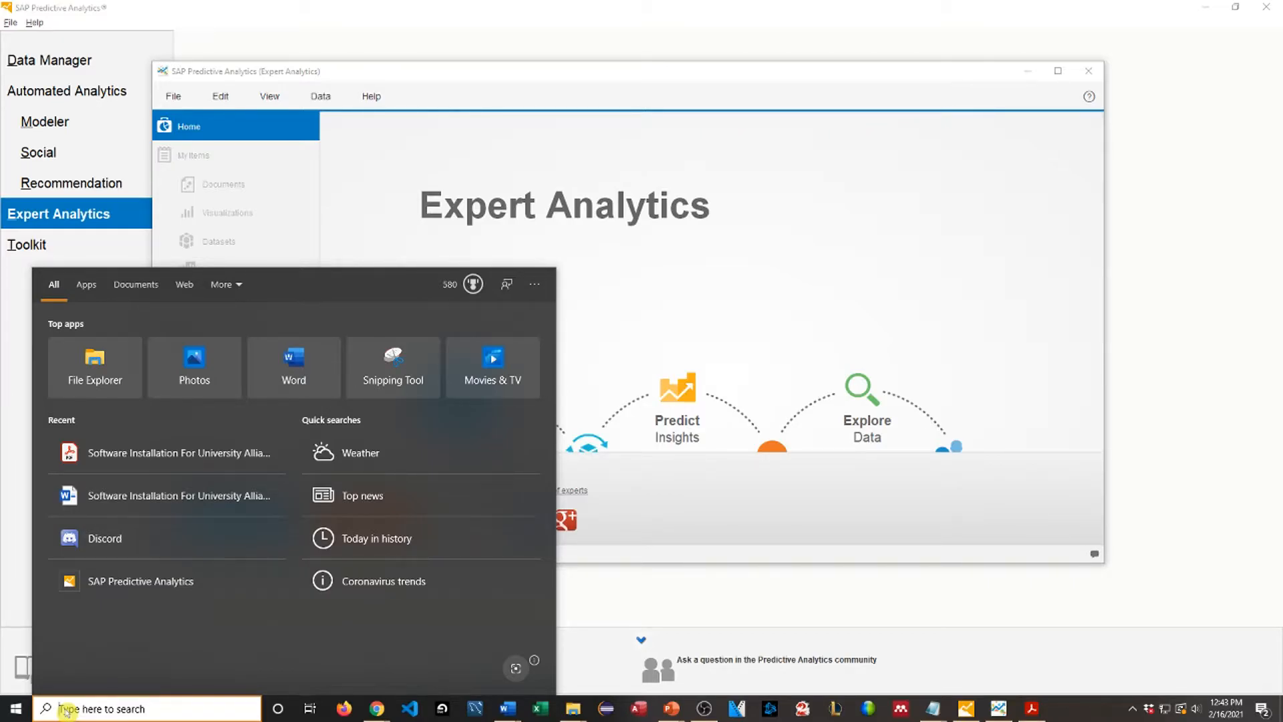
pyautogui.write('r-3.4')
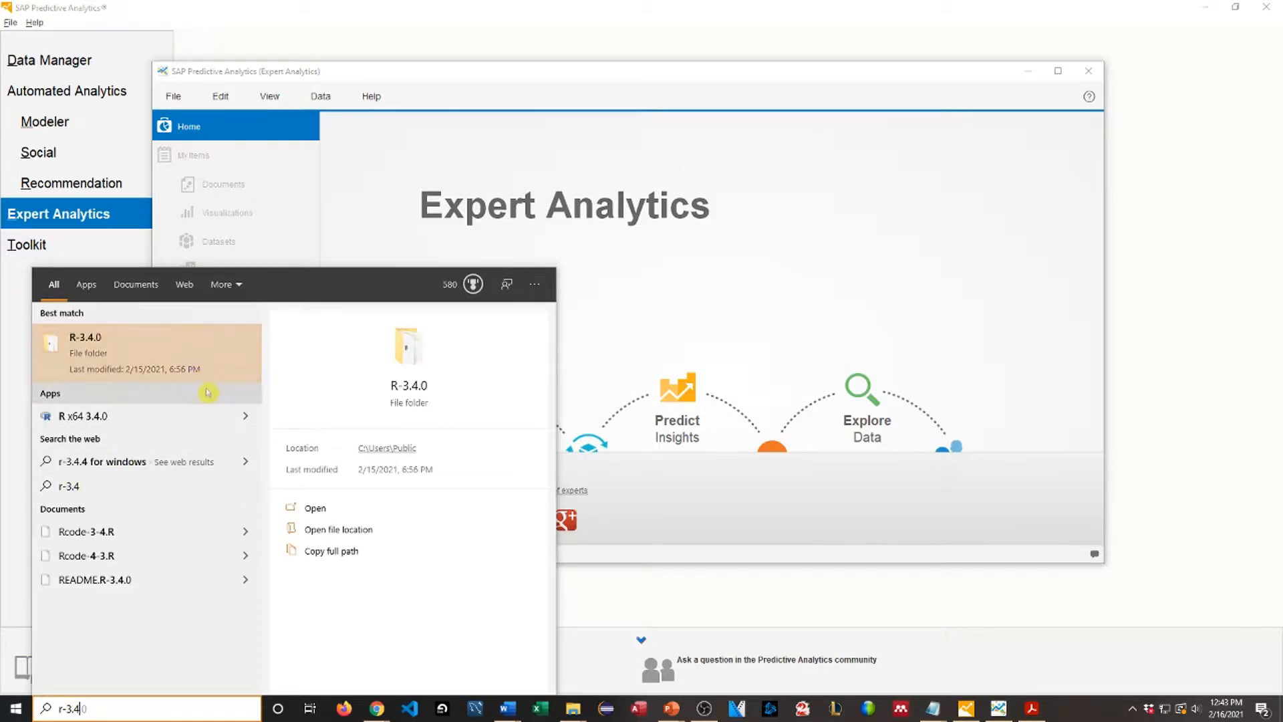
pyautogui.rightClick(156, 358)
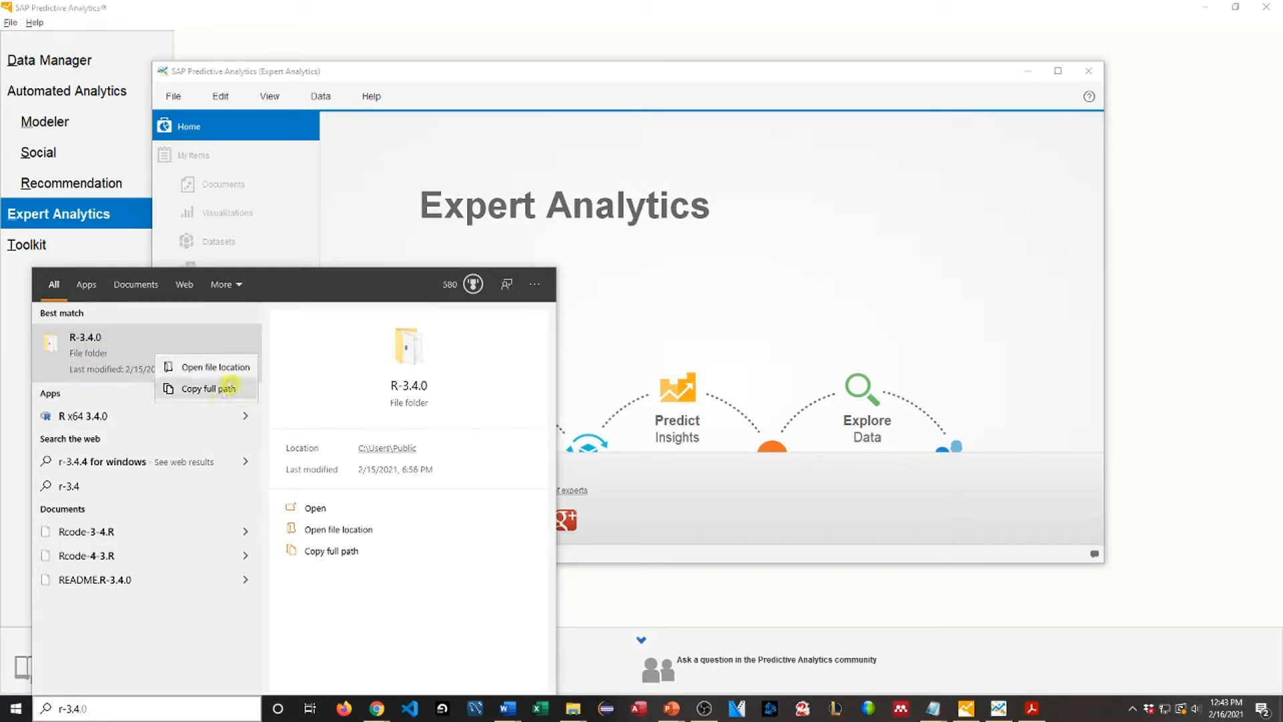
pyautogui.click(227, 387)
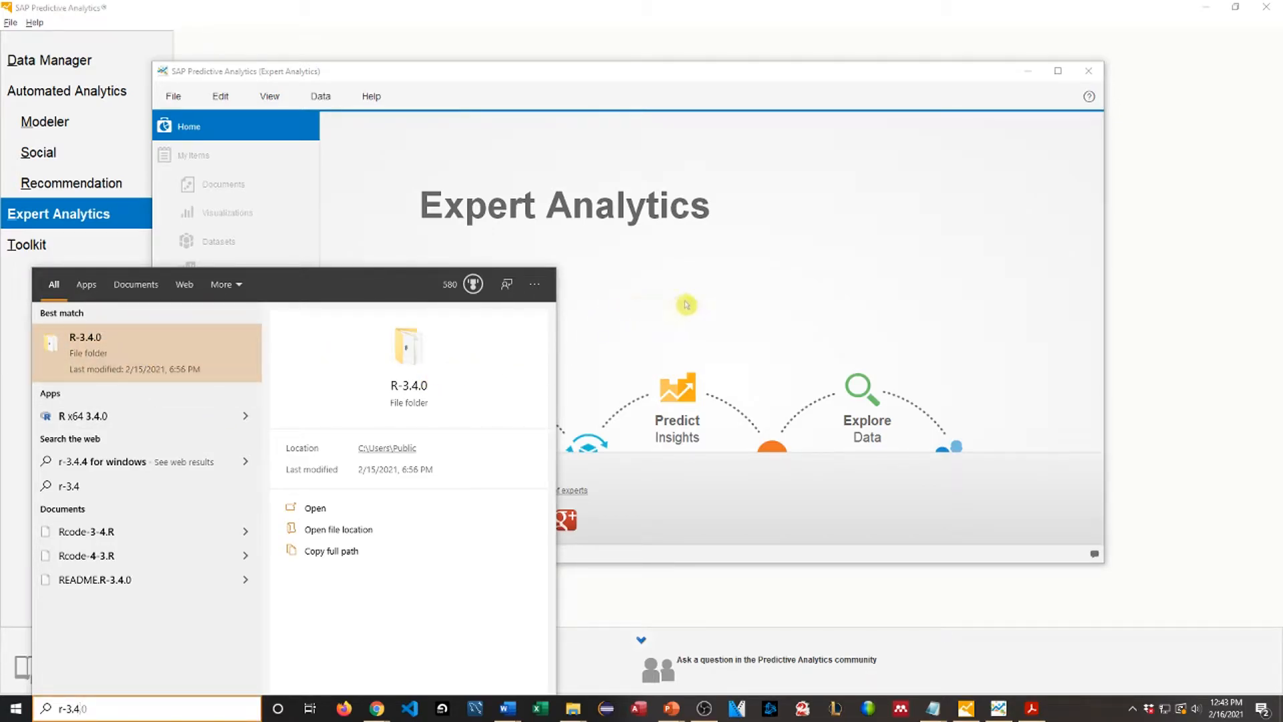
pyautogui.press('Return')
pyautogui.scroll(-2, 768, 334)
pyautogui.scroll(2, 774, 320)
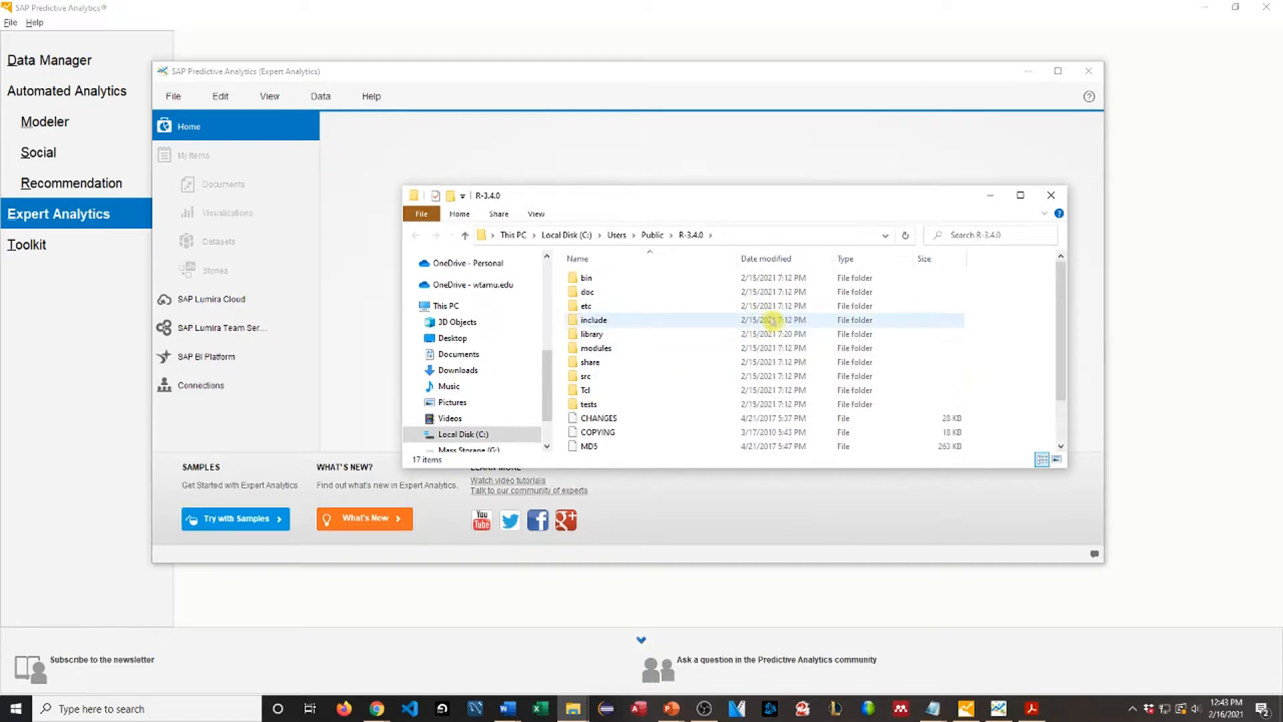
# - Run Rgui.exe from the bin\x64 folder of R-3.4.0 as administrator
pyautogui.doubleClick(619, 283)
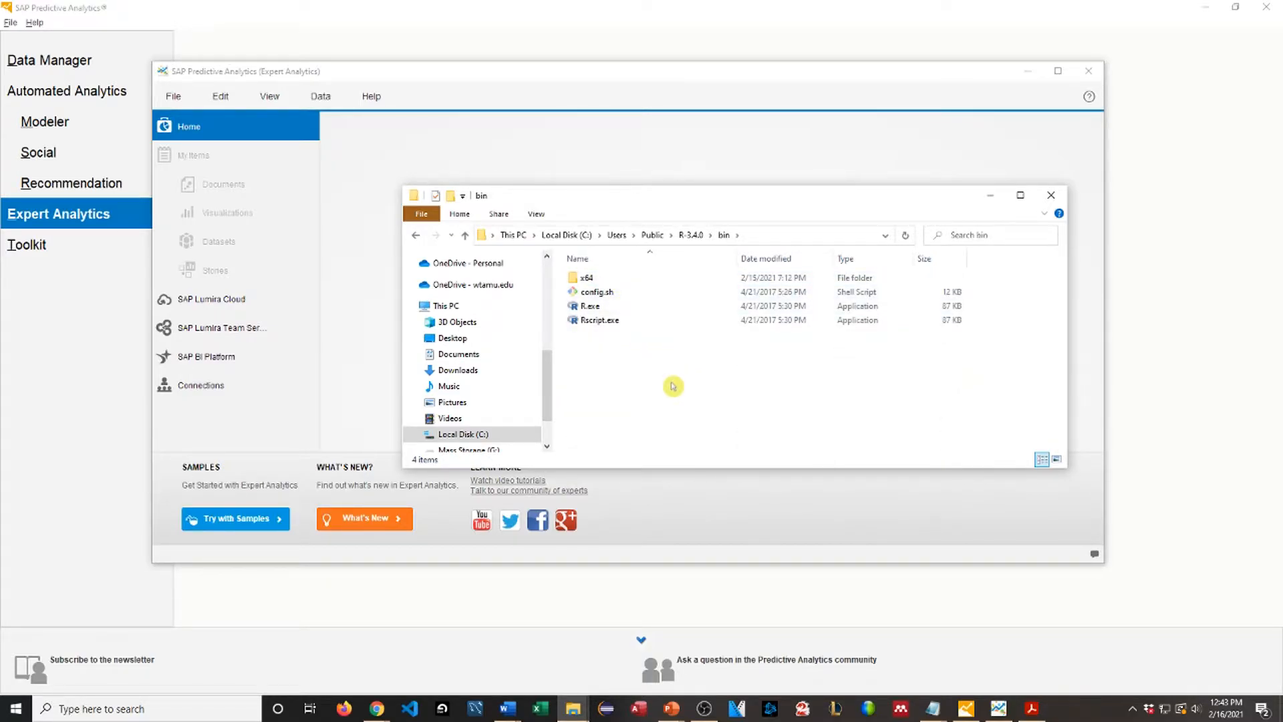
pyautogui.doubleClick(612, 279)
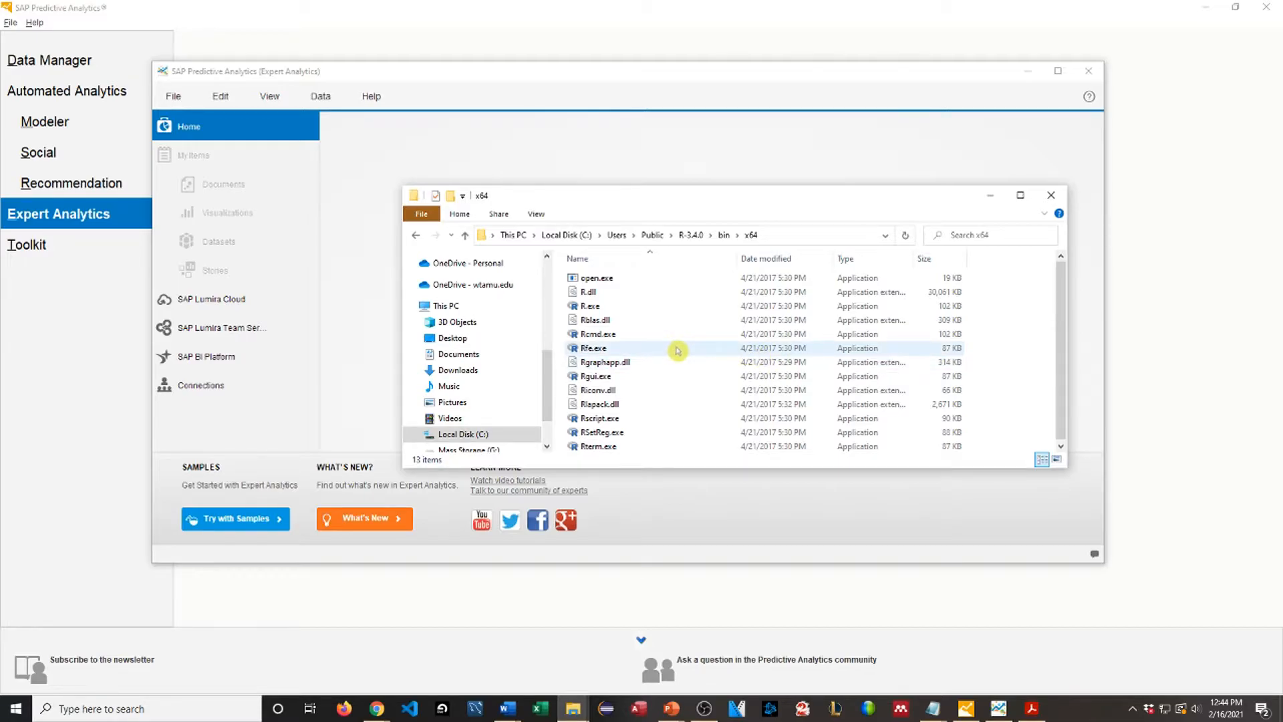
pyautogui.scroll(-1, 679, 352)
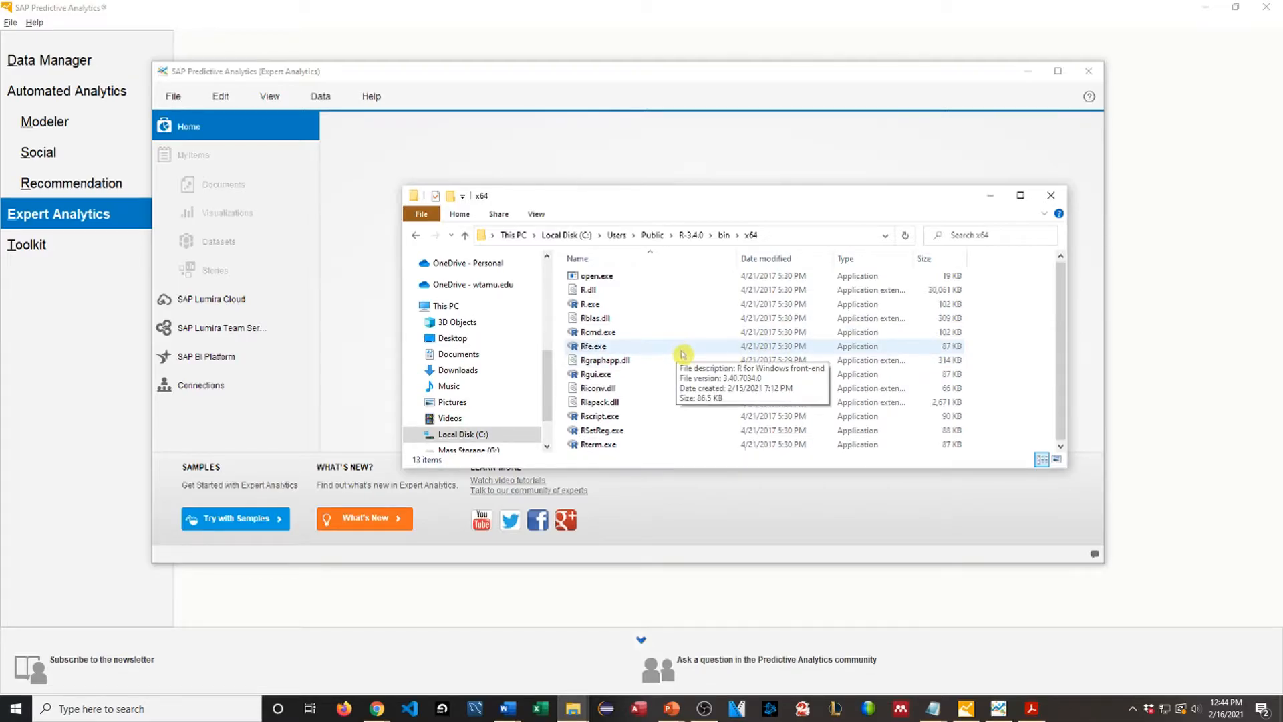
pyautogui.click(647, 378)
pyautogui.rightClick(647, 374)
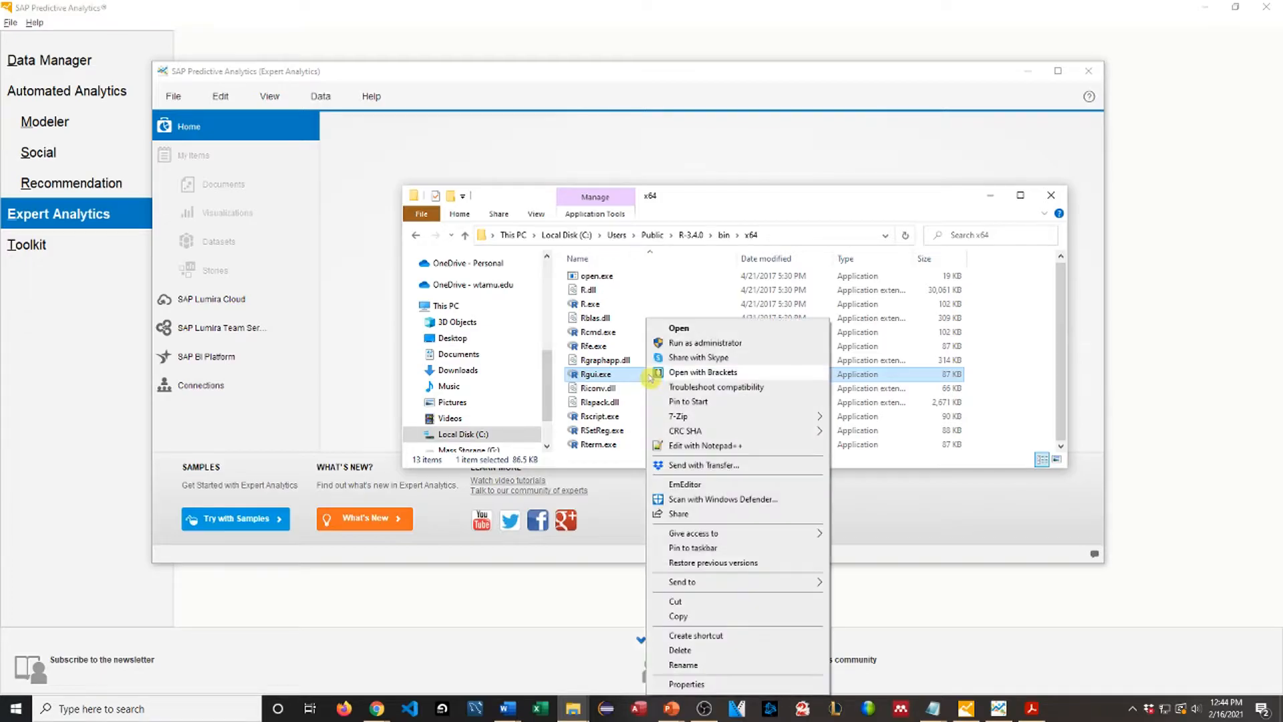
pyautogui.click(705, 344)
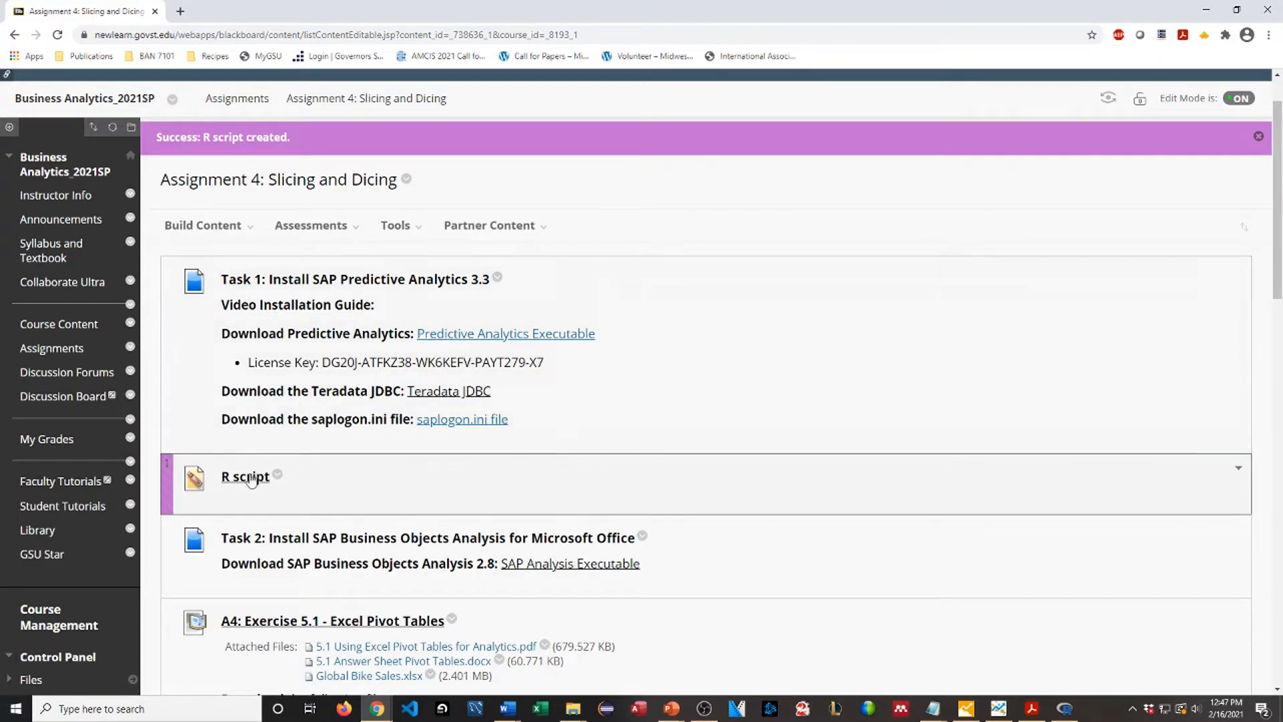
# - Copy the whole R script linked on the Assignment 4 course page and run it in the R Console
pyautogui.click(247, 477)
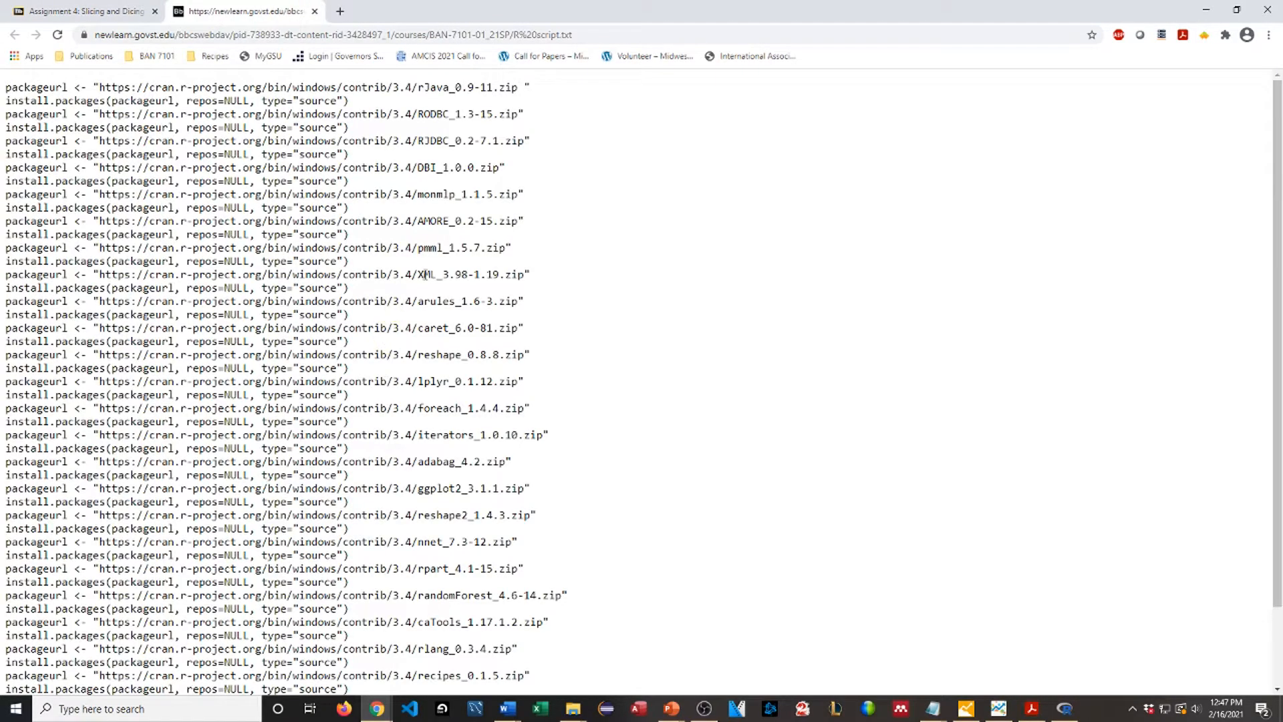
pyautogui.hotkey('ctrl', 'a')
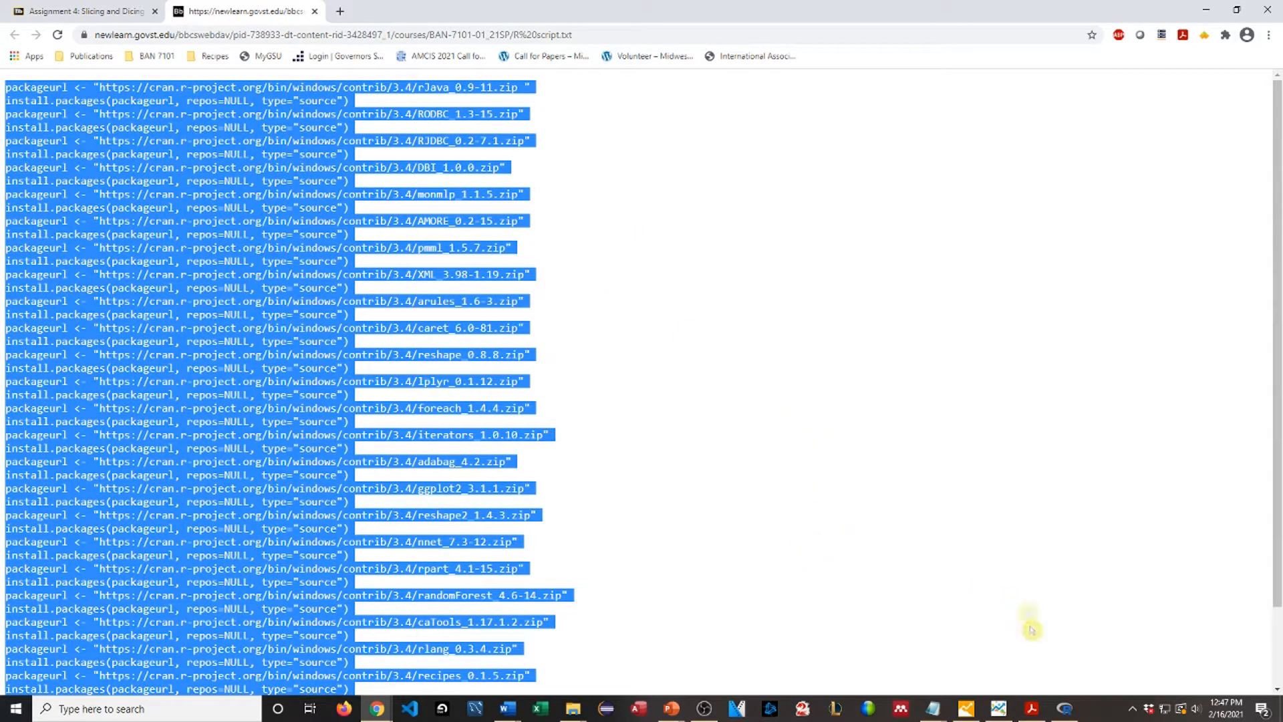
pyautogui.click(1062, 699)
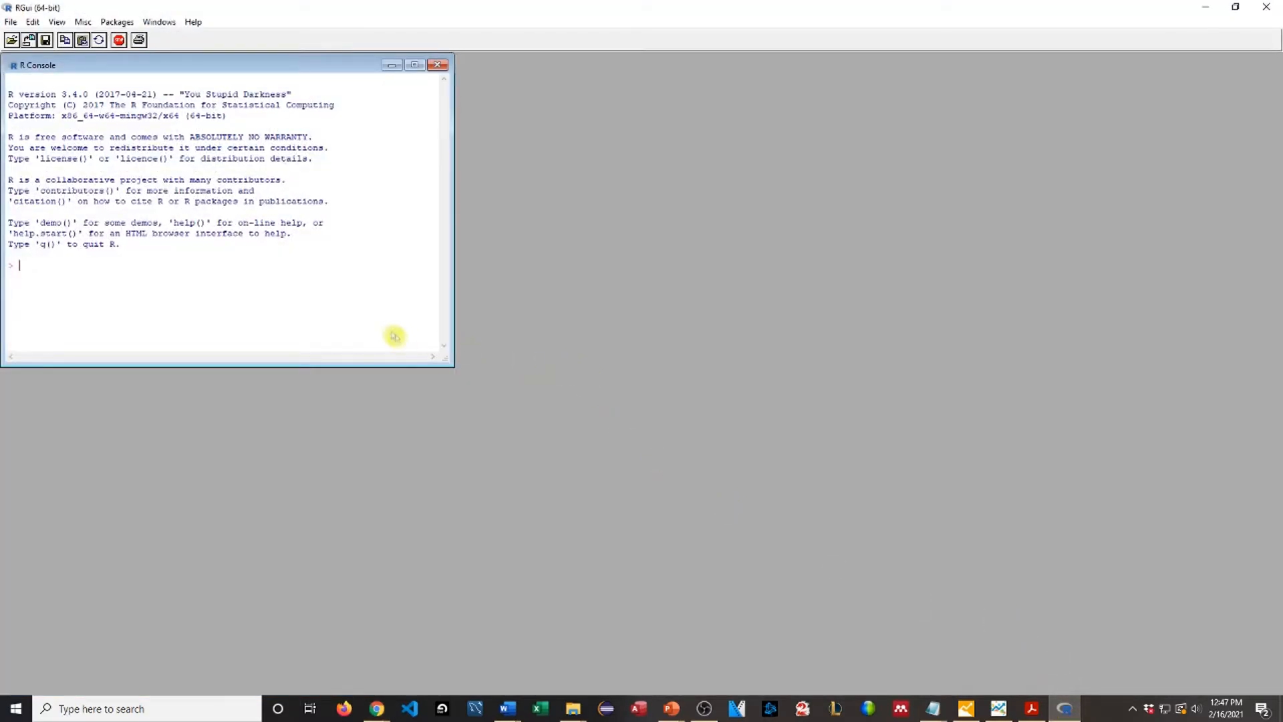
pyautogui.hotkey('ctrl', 'v')
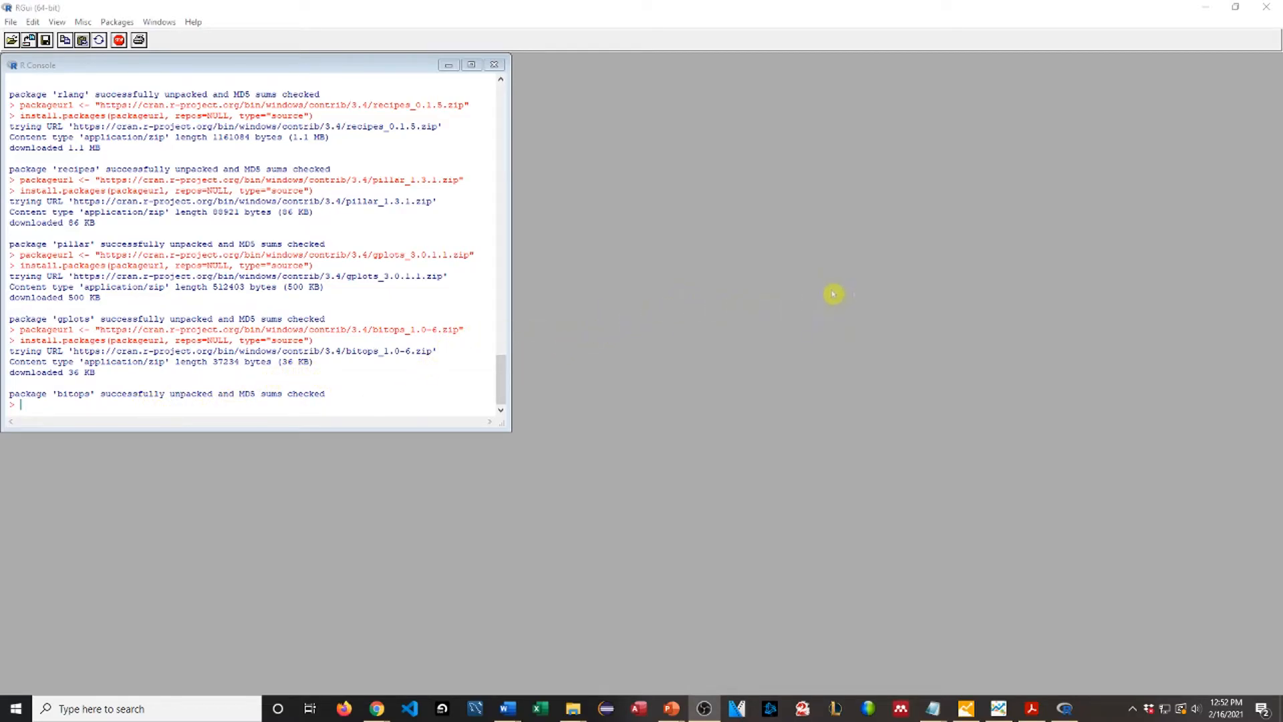
# - Quit R without saving the workspace image and close the R script page in the browser
pyautogui.click(688, 404)
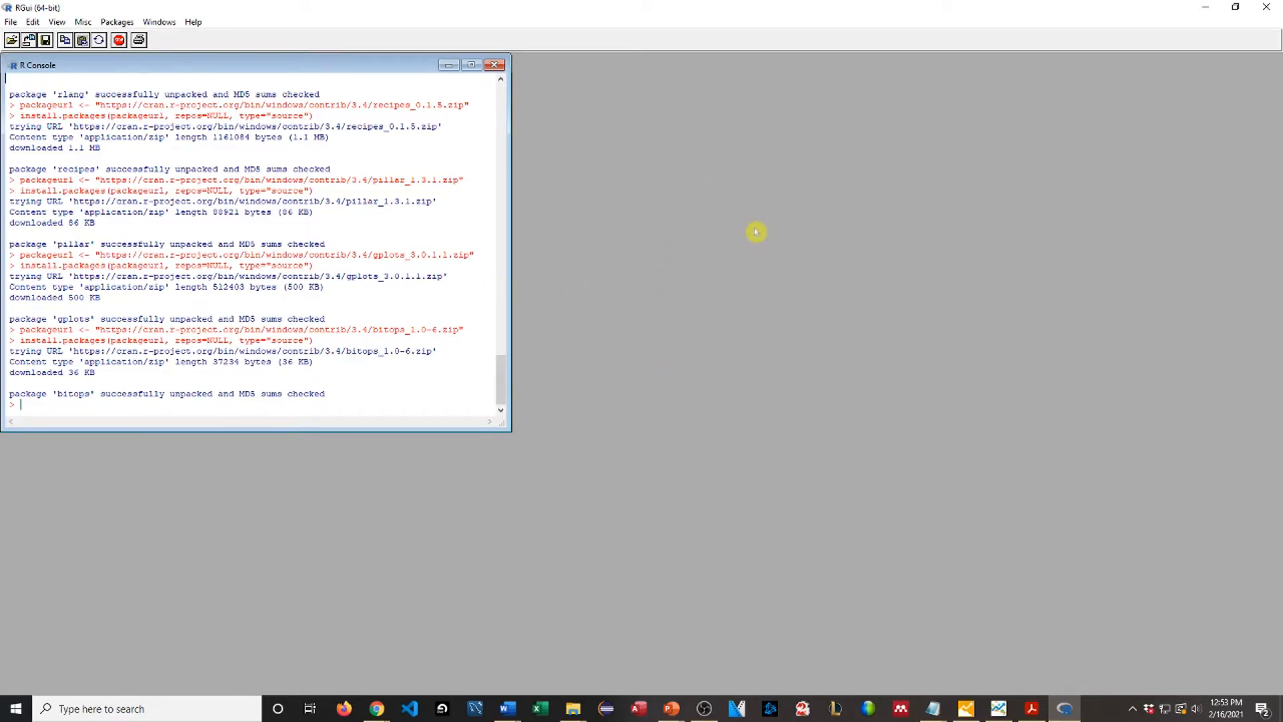
pyautogui.click(1266, 7)
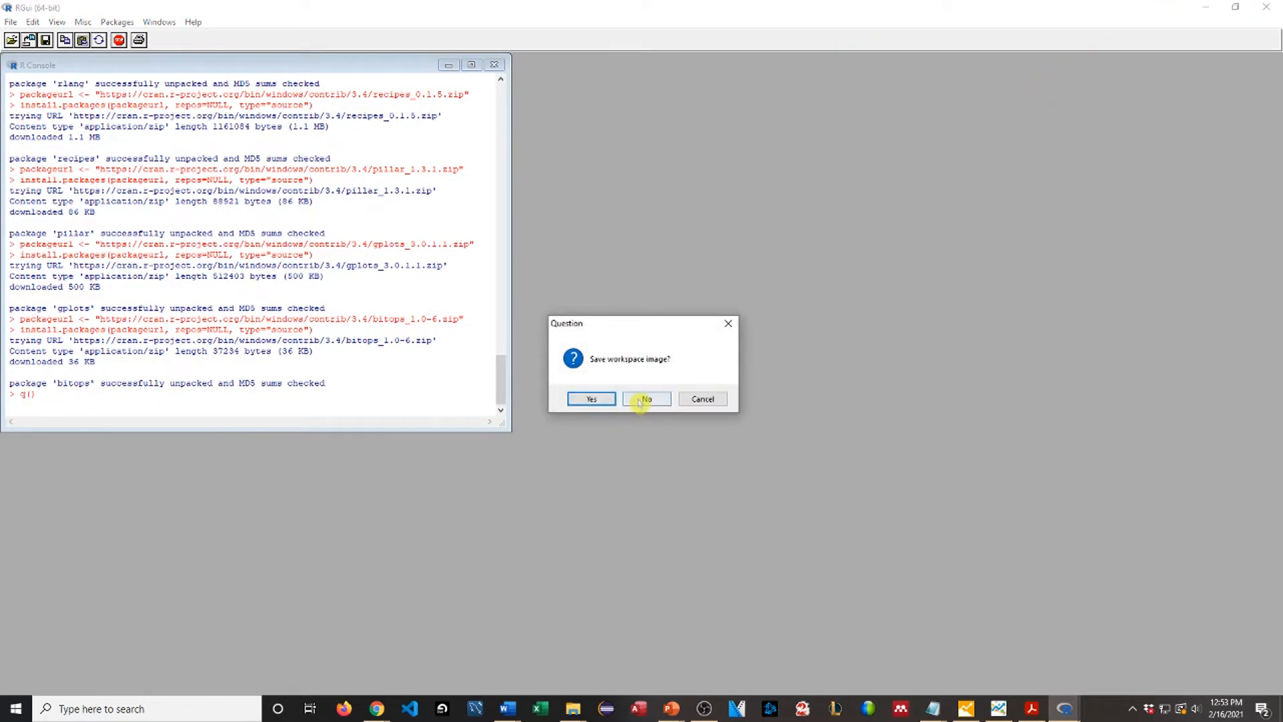
pyautogui.click(641, 401)
pyautogui.click(193, 5)
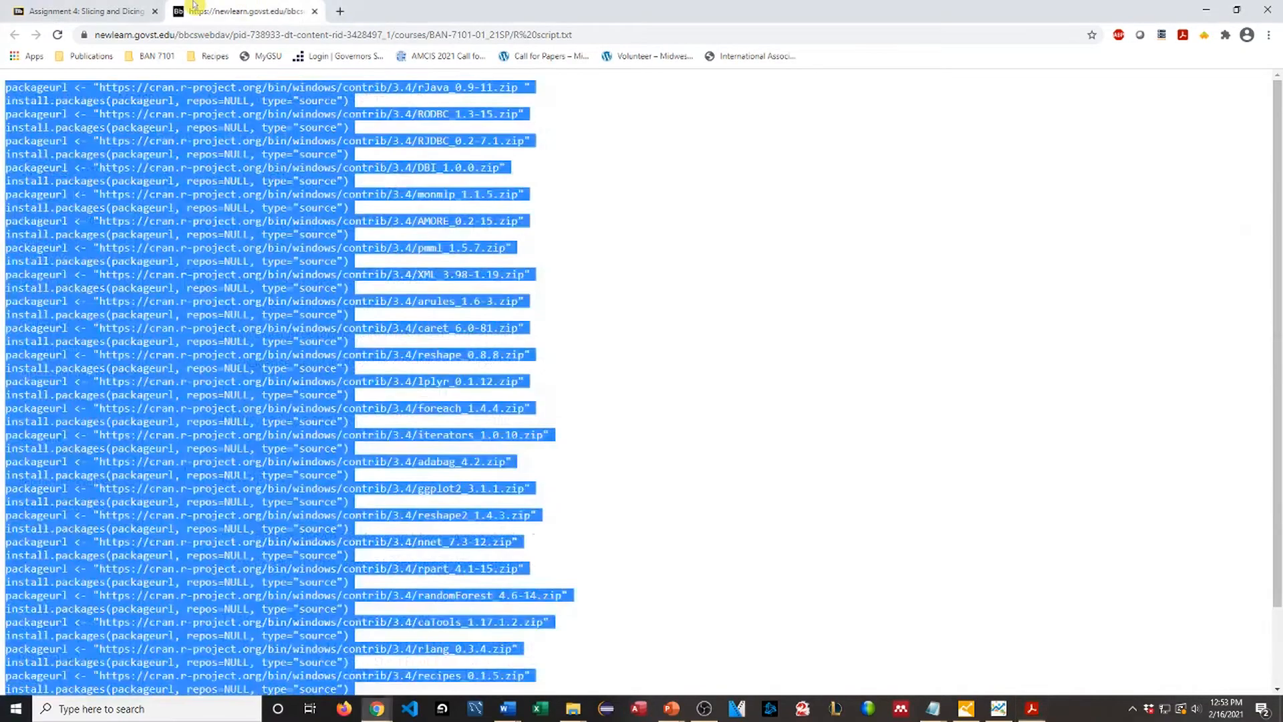
pyautogui.middleClick(193, 5)
# - Close Expert Analytics, relaunch SAP Predictive Analytics by searching Windows for "predic", and open Expert Analytics again
pyautogui.click(1001, 709)
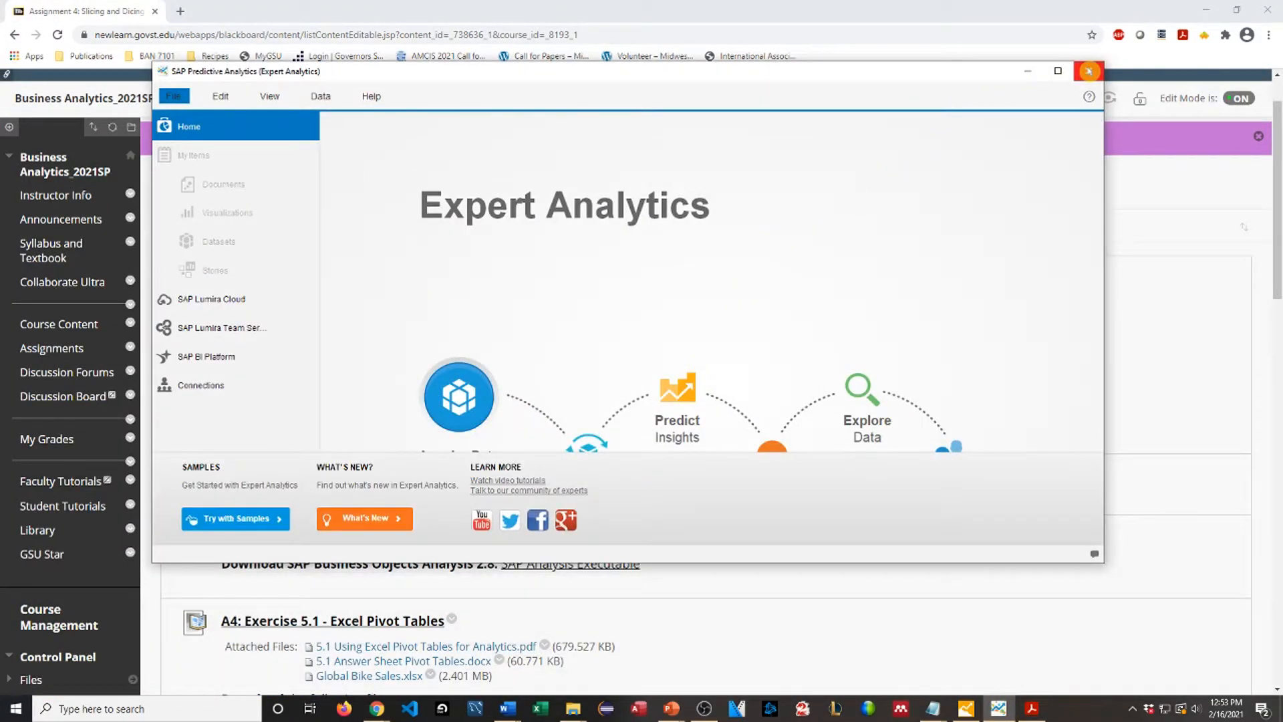
pyautogui.click(1089, 71)
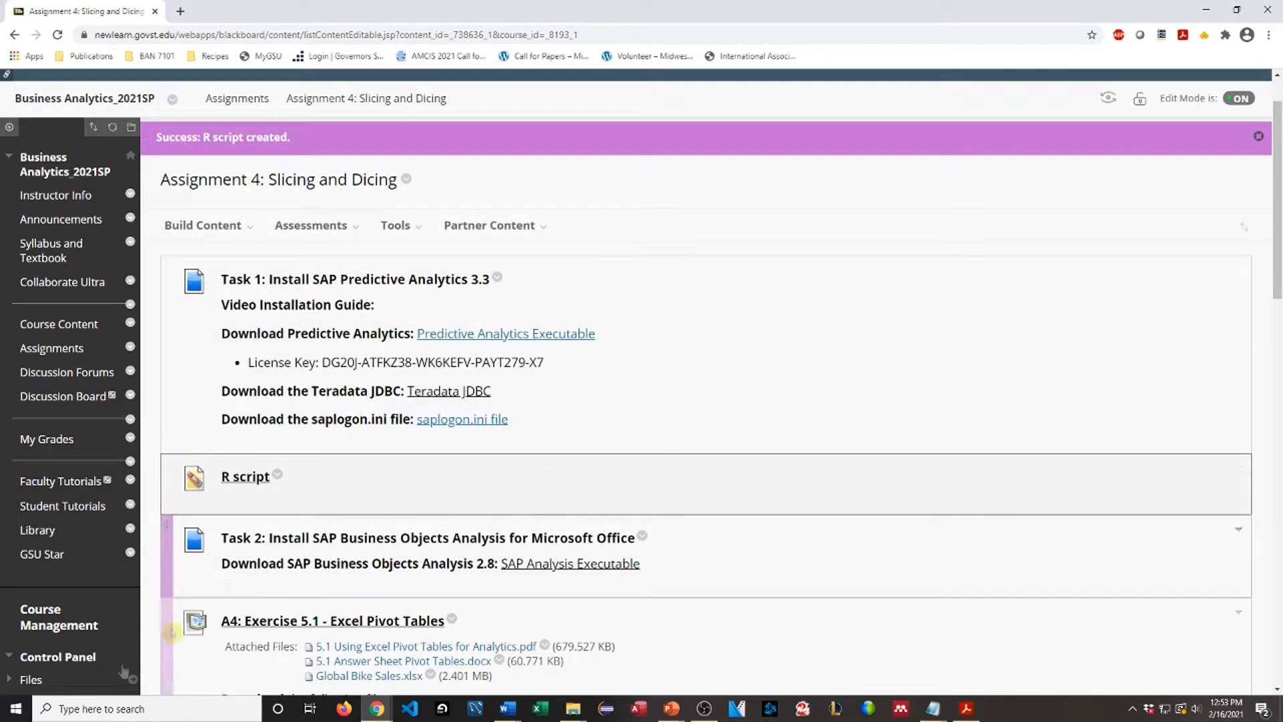
pyautogui.click(119, 708)
pyautogui.write('predic')
pyautogui.press('Return')
pyautogui.click(64, 225)
pyautogui.click(654, 228)
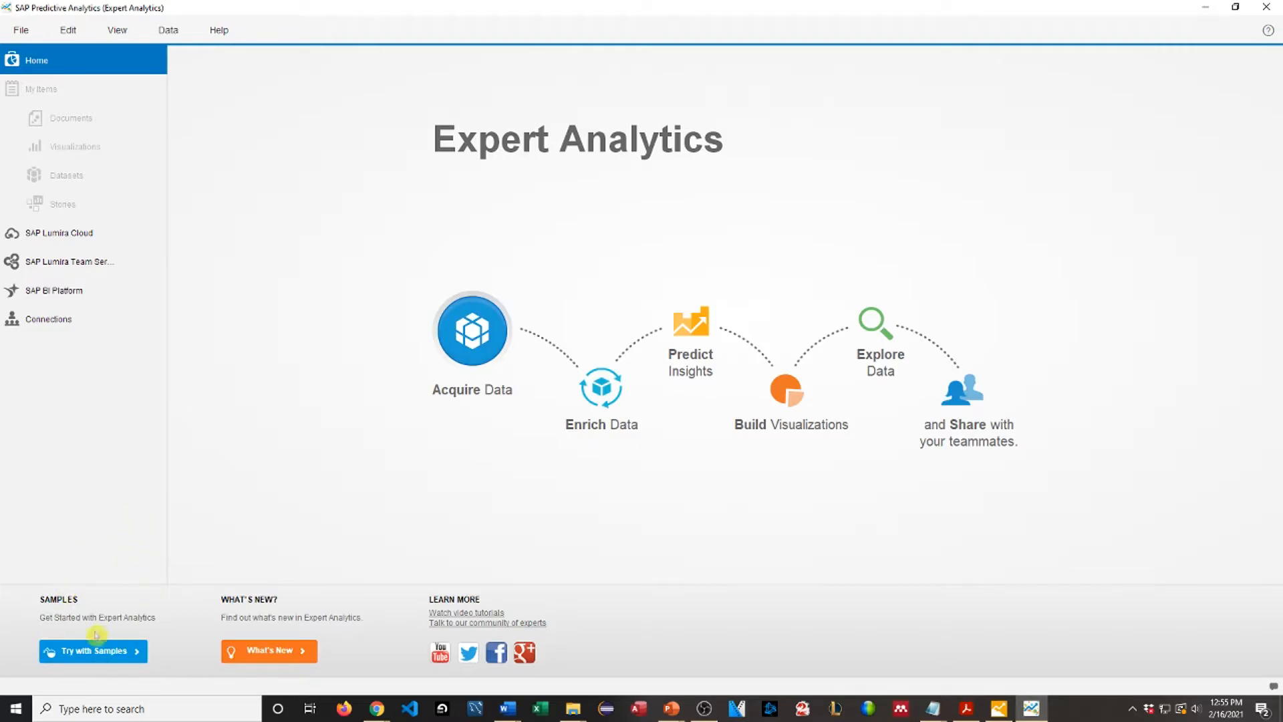
# - Open the sample document BestRunCorp - Margin Analysis and switch to its Predict view
pyautogui.click(101, 652)
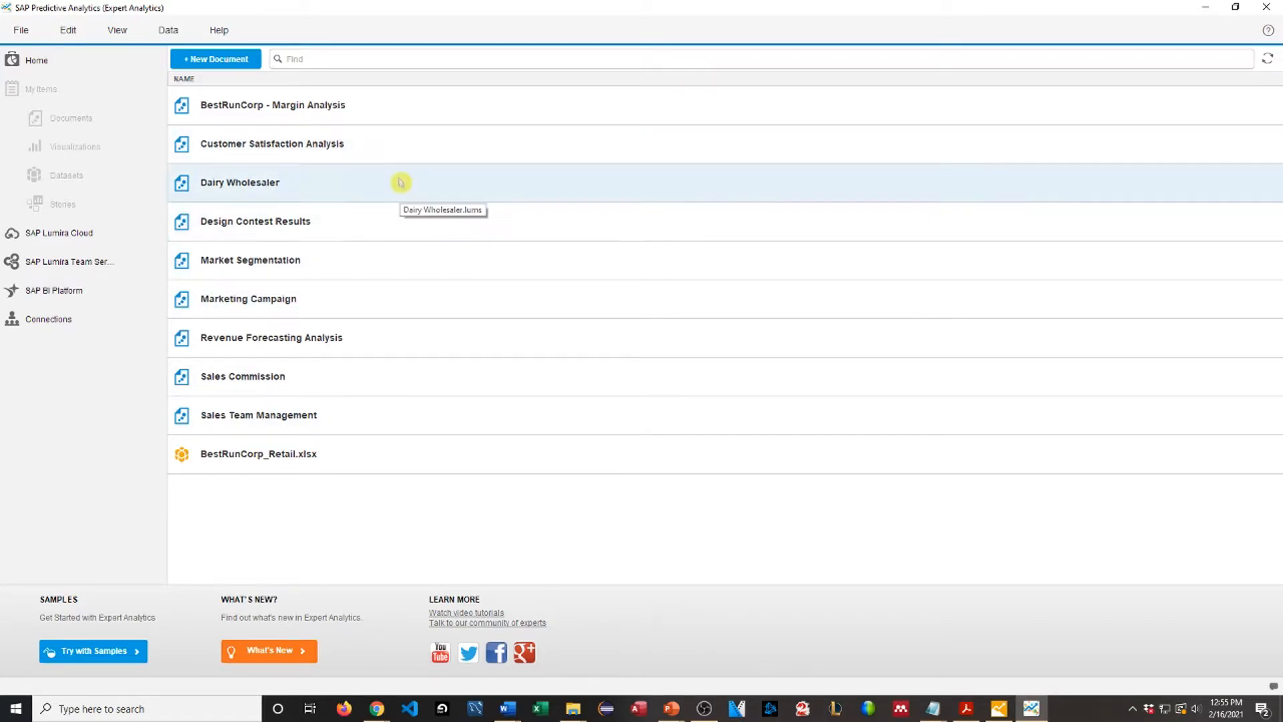
pyautogui.doubleClick(383, 110)
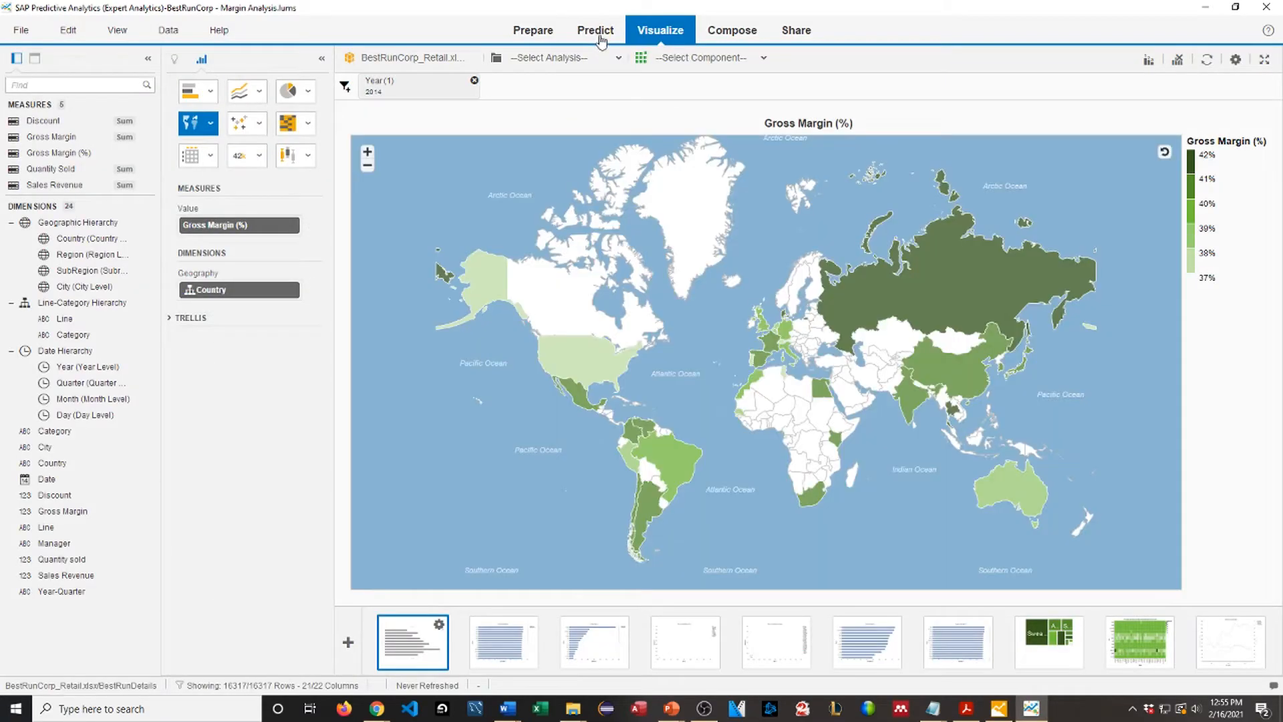
pyautogui.click(600, 34)
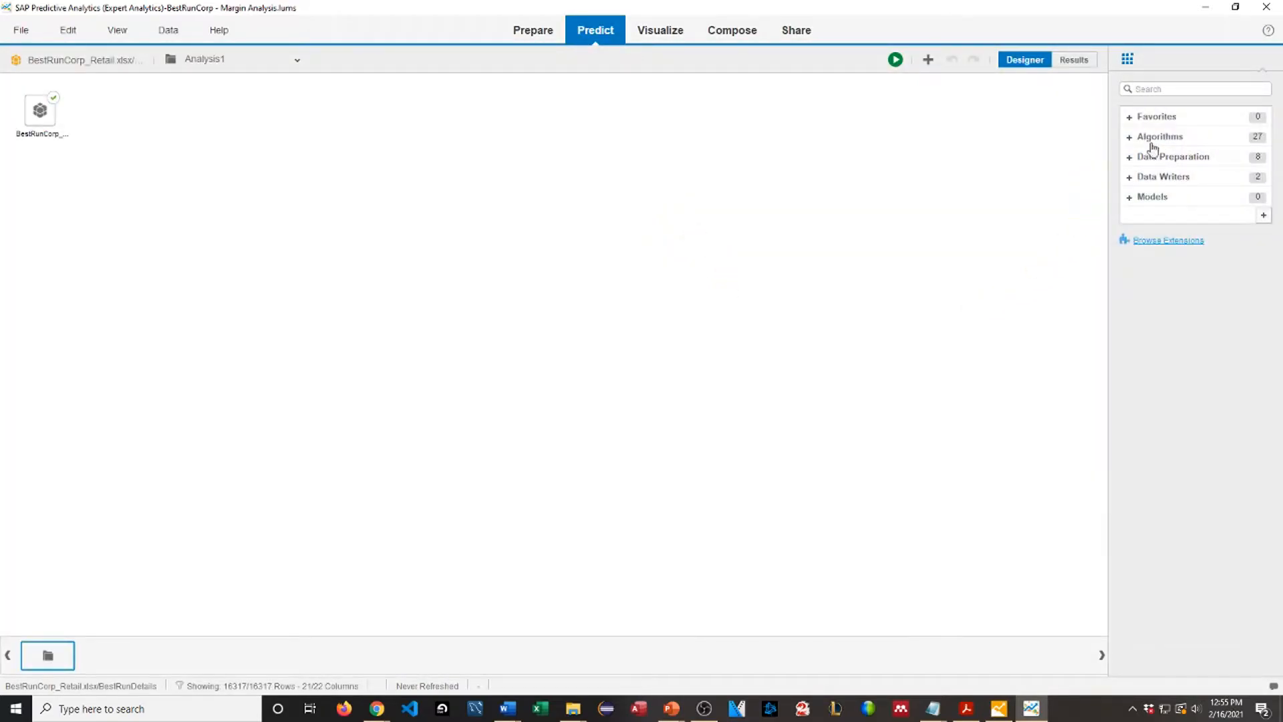
# - Expand the Algorithms list and look through it for the R algorithms
pyautogui.click(1138, 138)
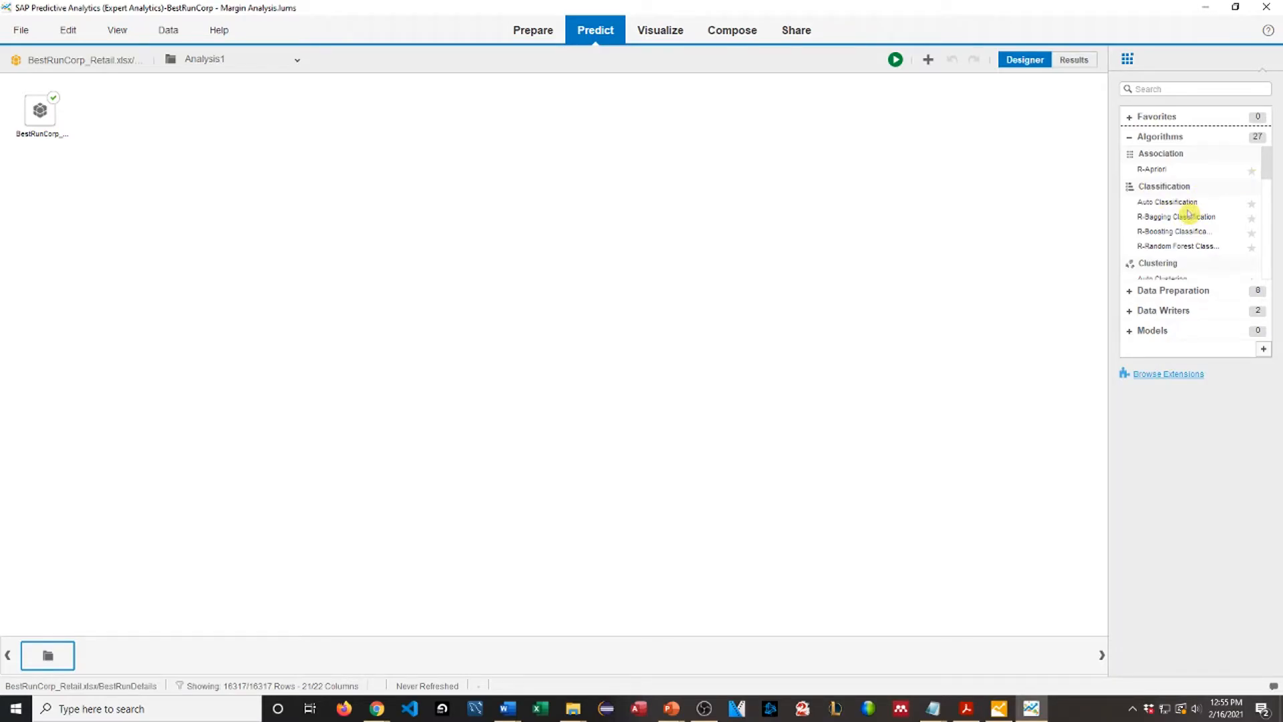
pyautogui.scroll(-6, 1192, 218)
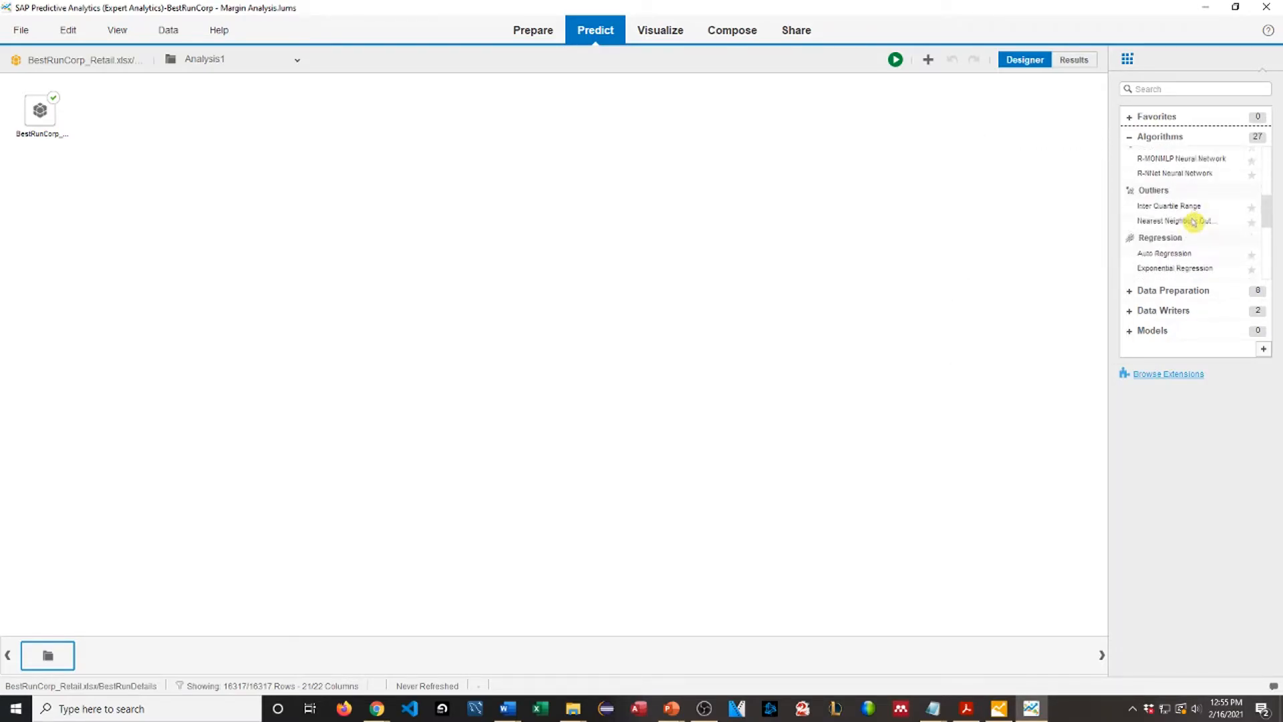
pyautogui.scroll(-3, 1196, 220)
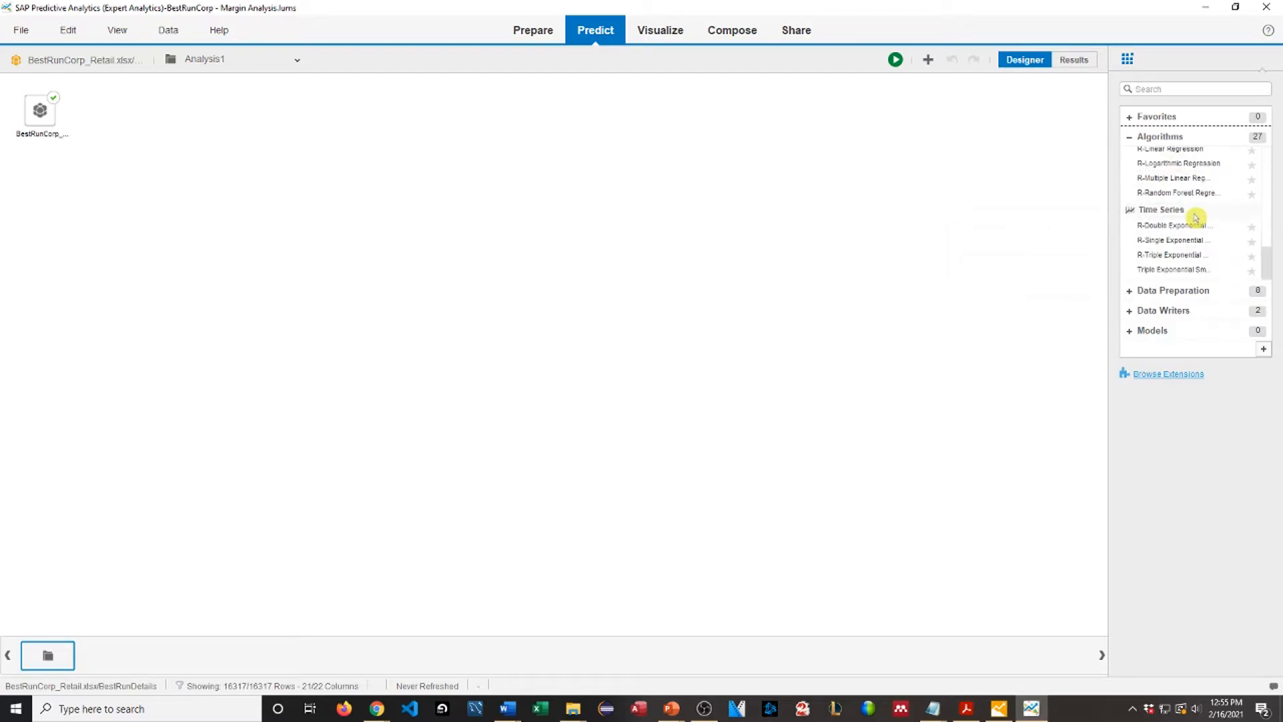
pyautogui.scroll(8, 1197, 214)
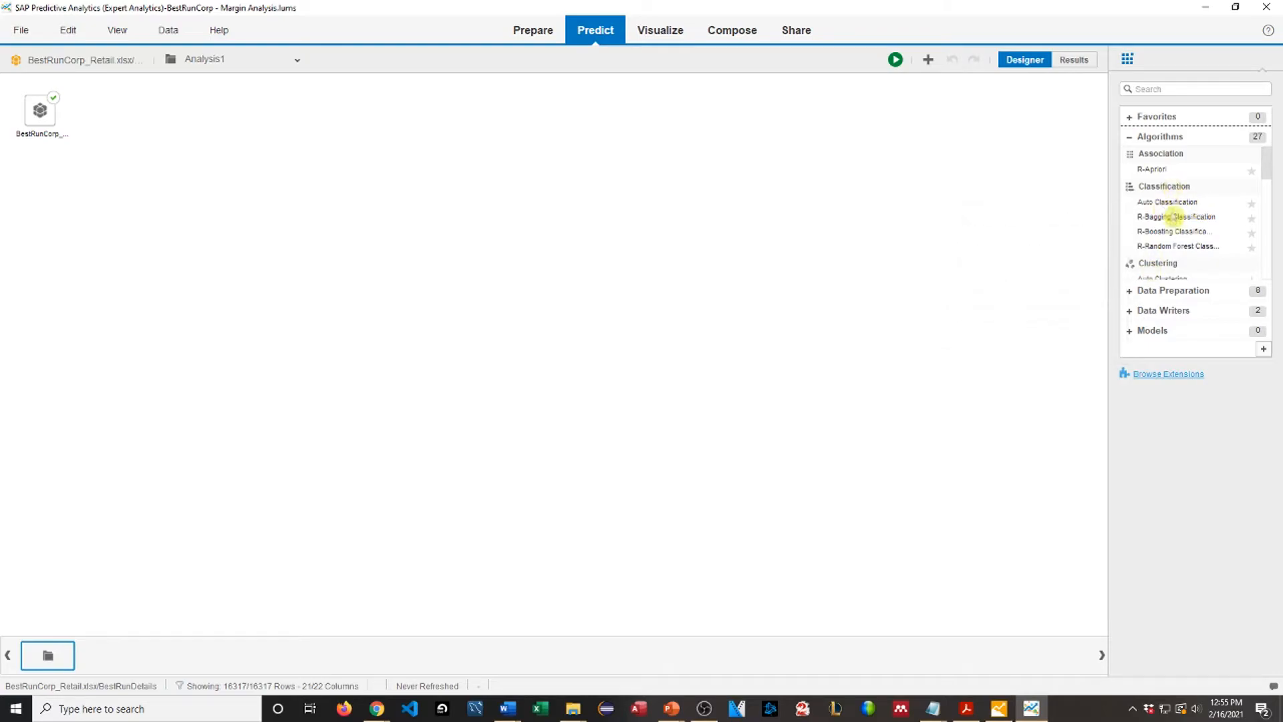
# - Close Expert Analytics, show the Automated Analytics Modeler options, and close SAP Predictive Analytics
pyautogui.moveTo(1151, 251)
pyautogui.click(1270, 8)
pyautogui.click(648, 401)
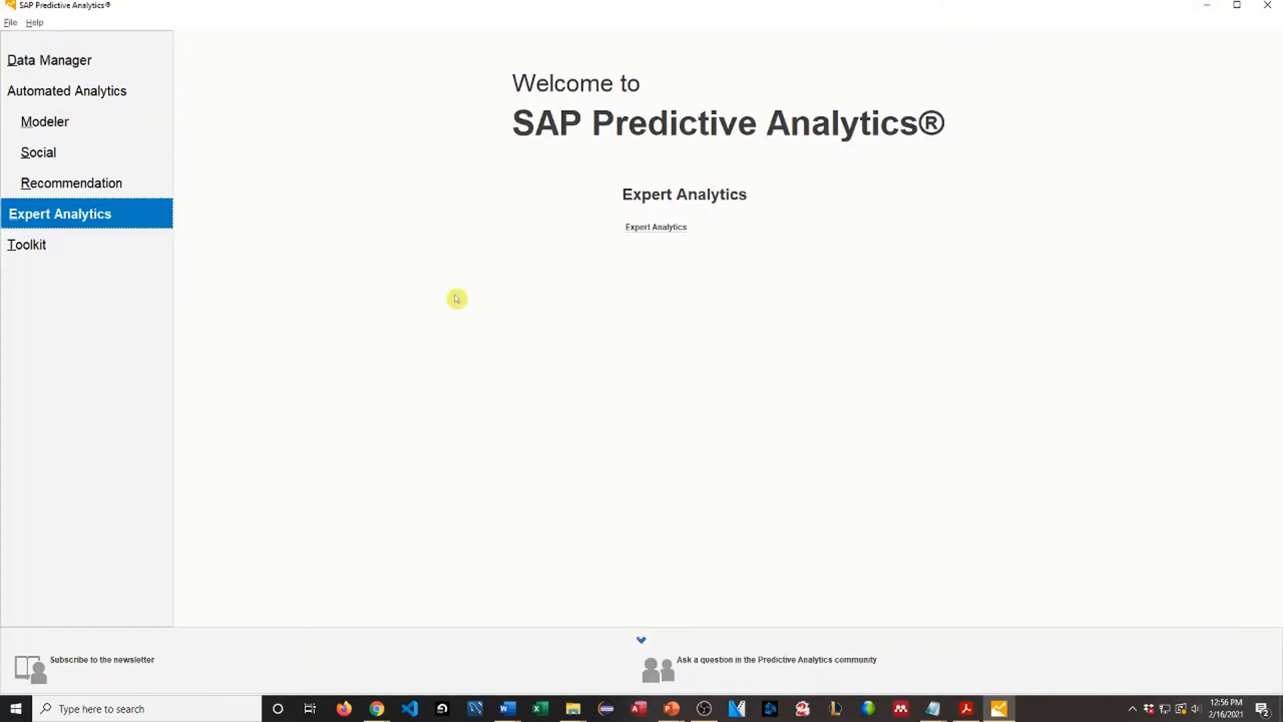
pyautogui.click(117, 99)
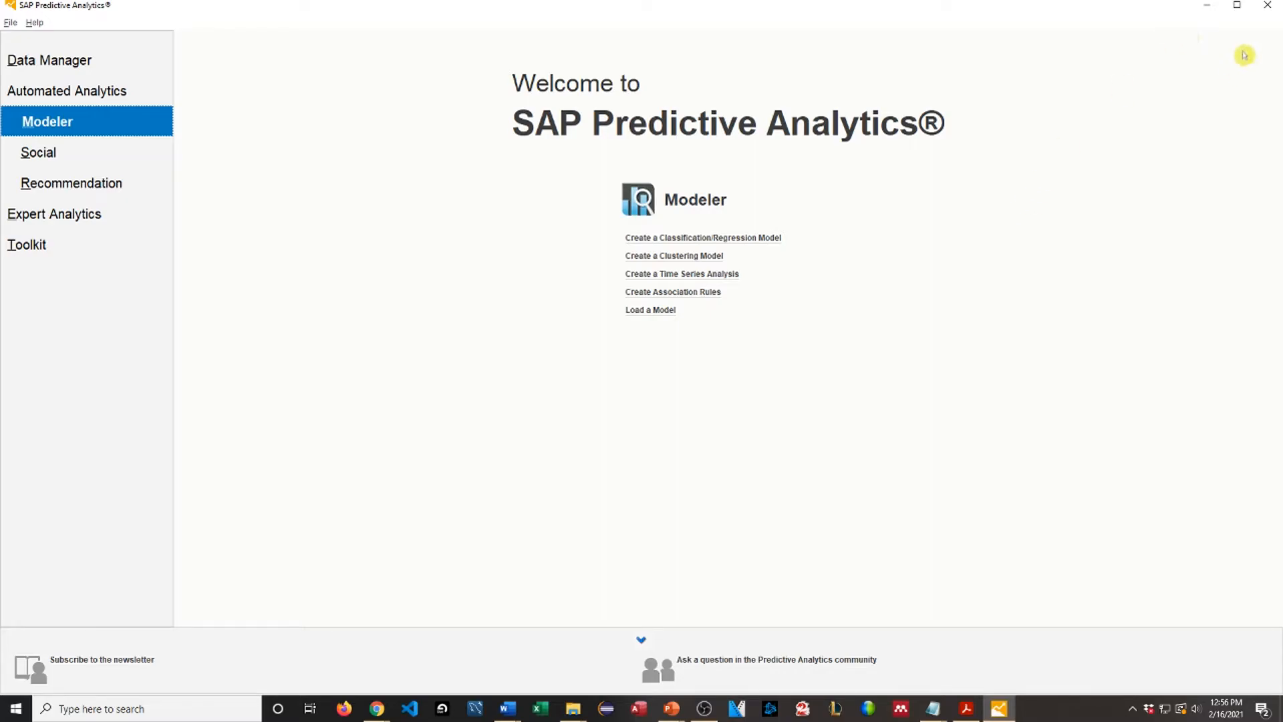
pyautogui.click(1264, 10)
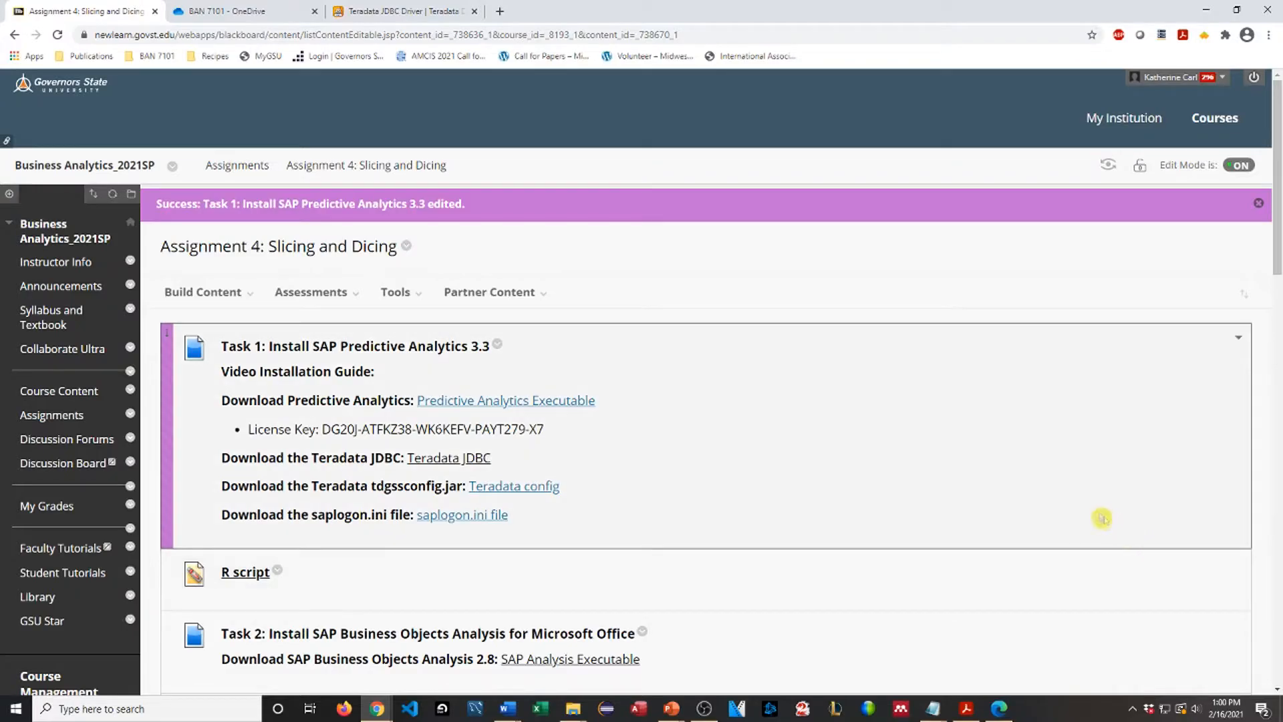
# - Download the Teradata driver files terajdbc4.jar and tdgssconfig.jar from the assignment's Task 1 links and keep both despite the browser's caution
pyautogui.scroll(-1, 575, 426)
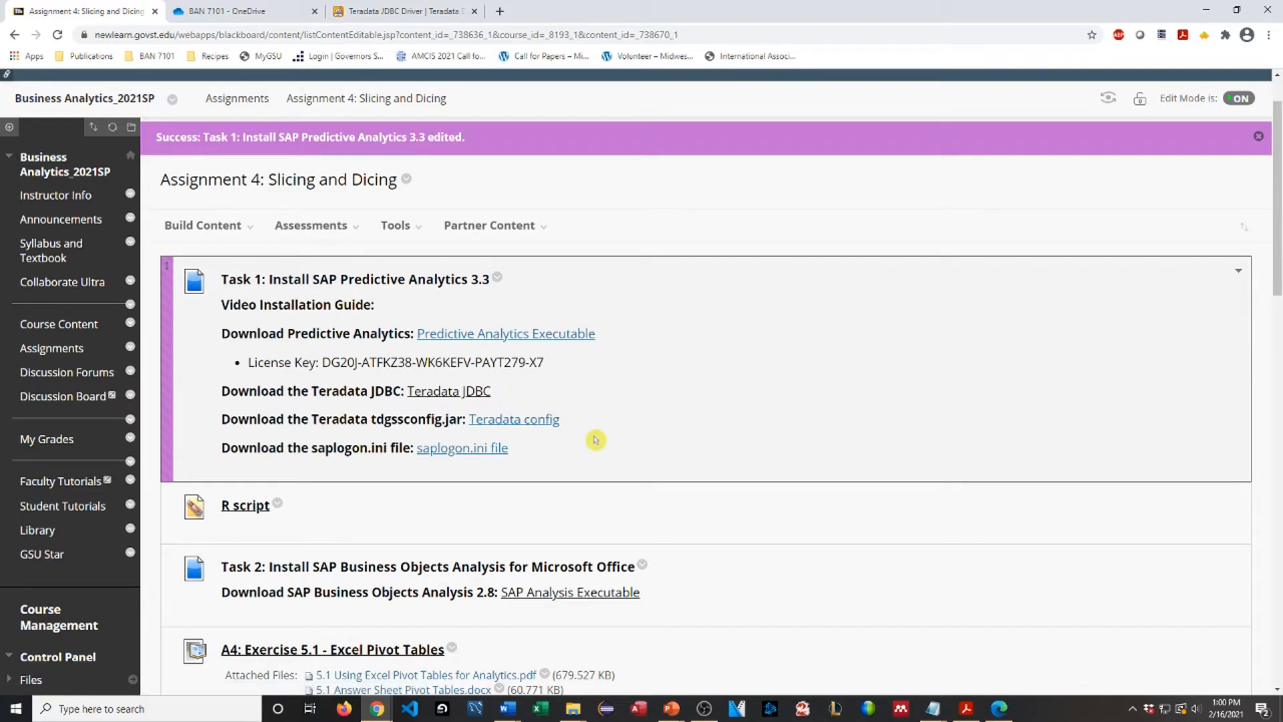
pyautogui.click(487, 393)
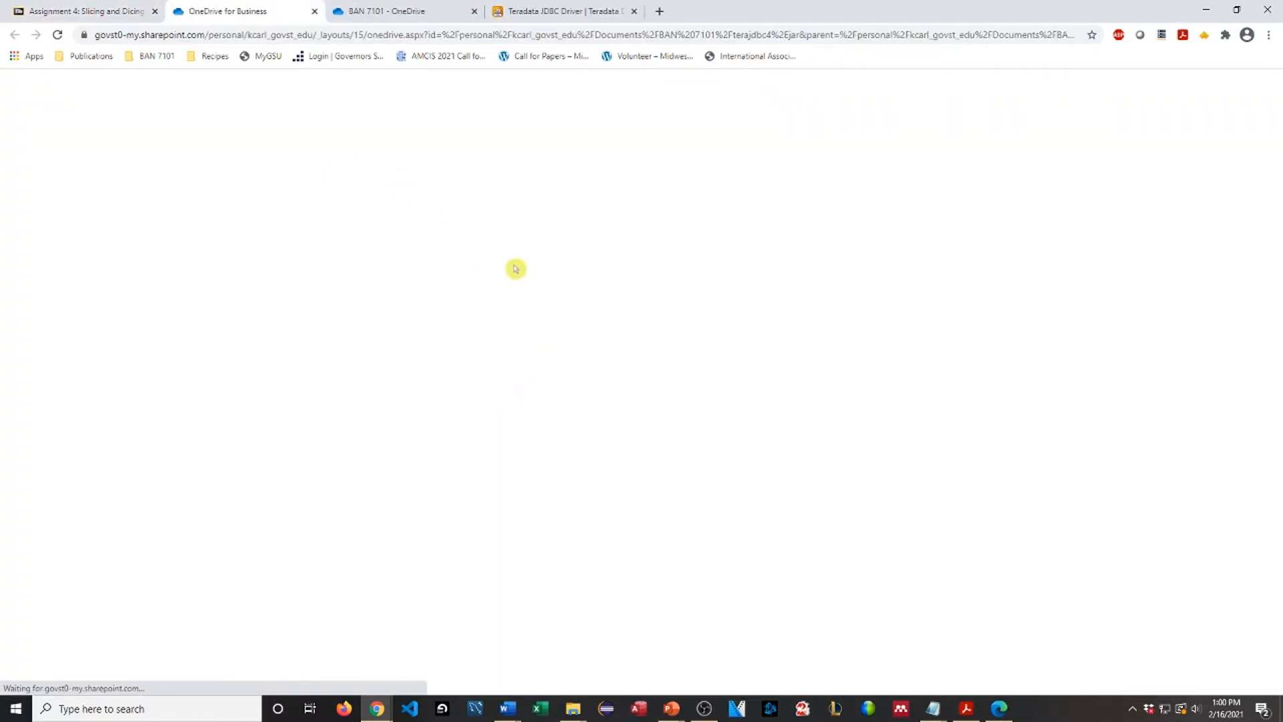
pyautogui.click(685, 460)
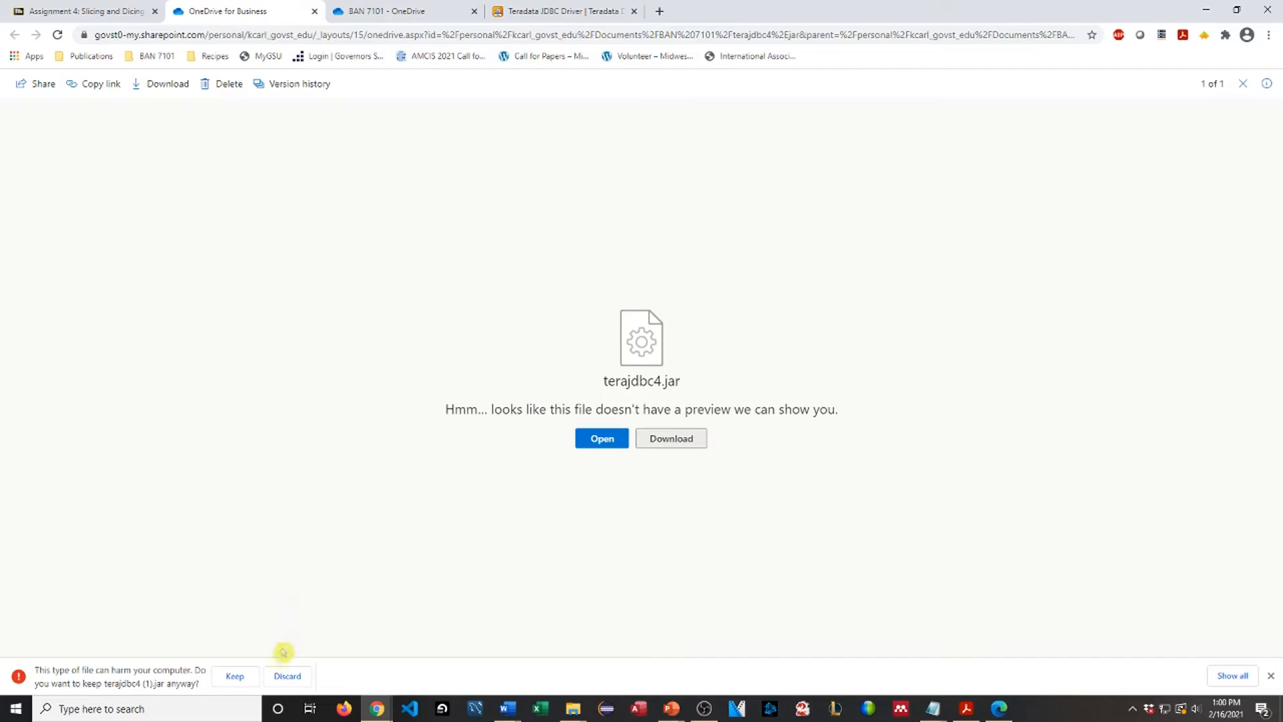
pyautogui.click(236, 676)
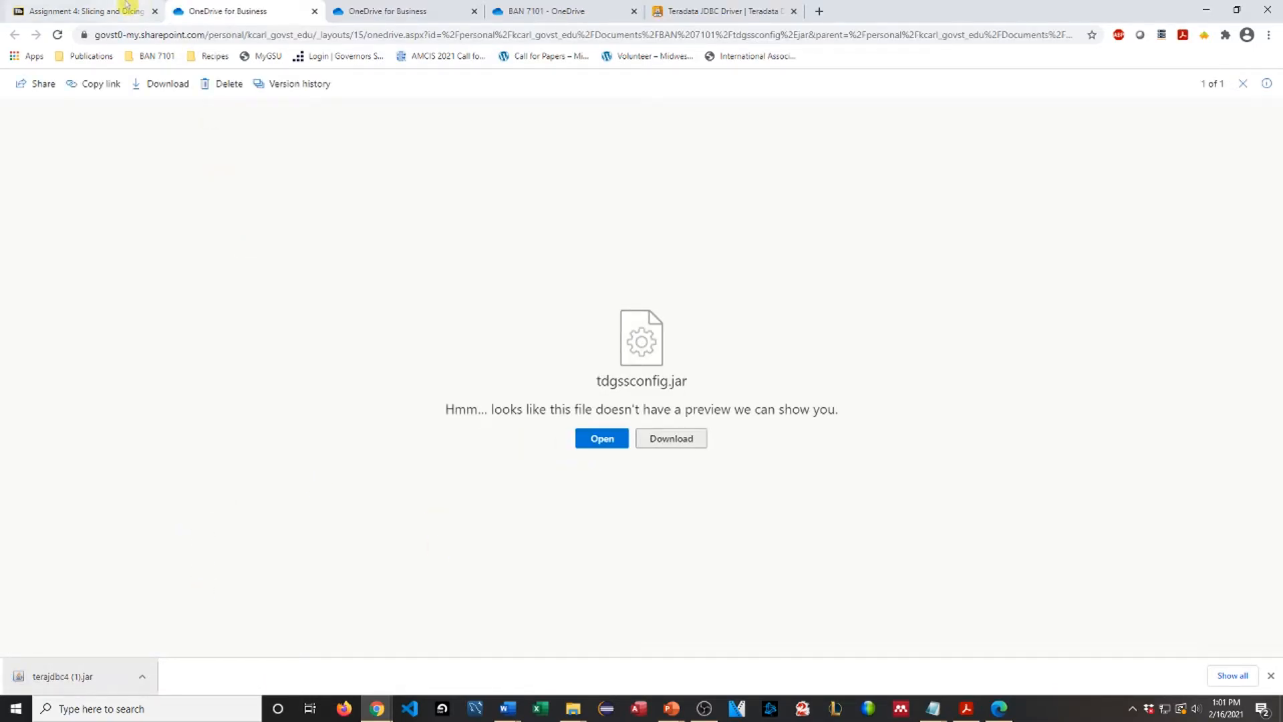
pyautogui.click(235, 677)
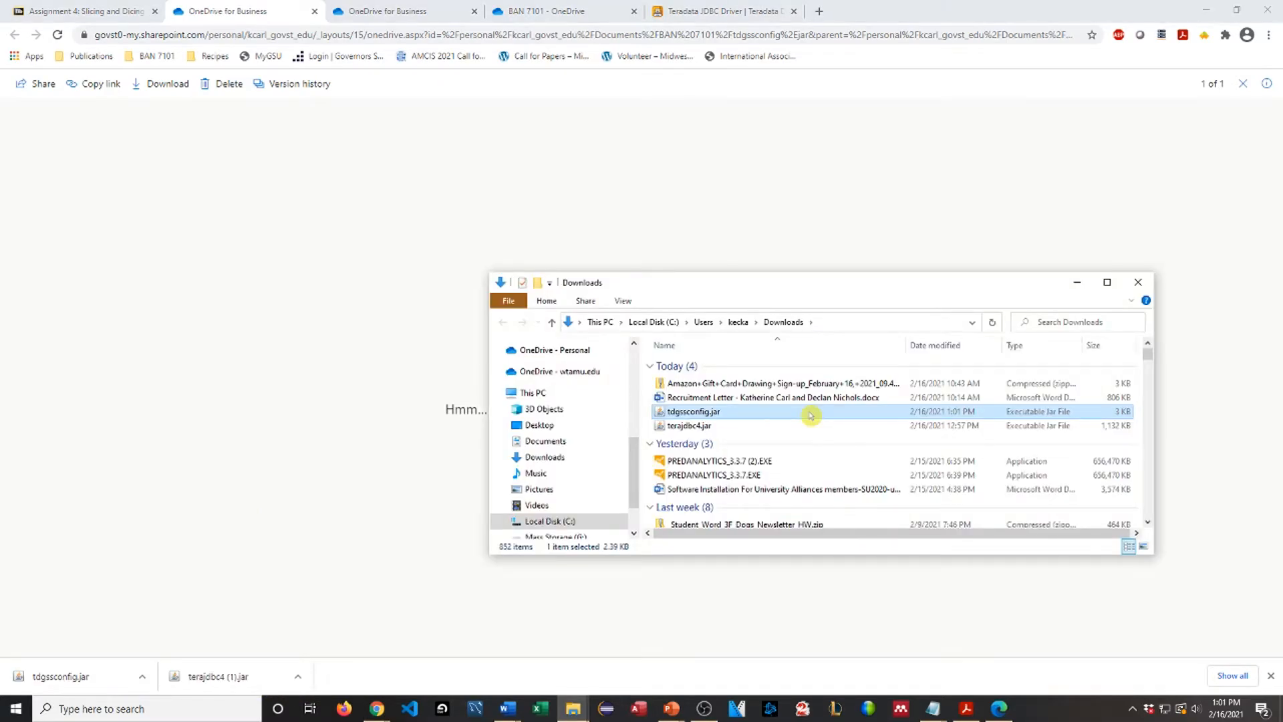
# - Copy tdgssconfig.jar and terajdbc4.jar from the Downloads folder to the root of Local Disk (C:)
pyautogui.press('F2')
pyautogui.keyDown('ctrl'); pyautogui.click(814, 426); pyautogui.keyUp('ctrl')
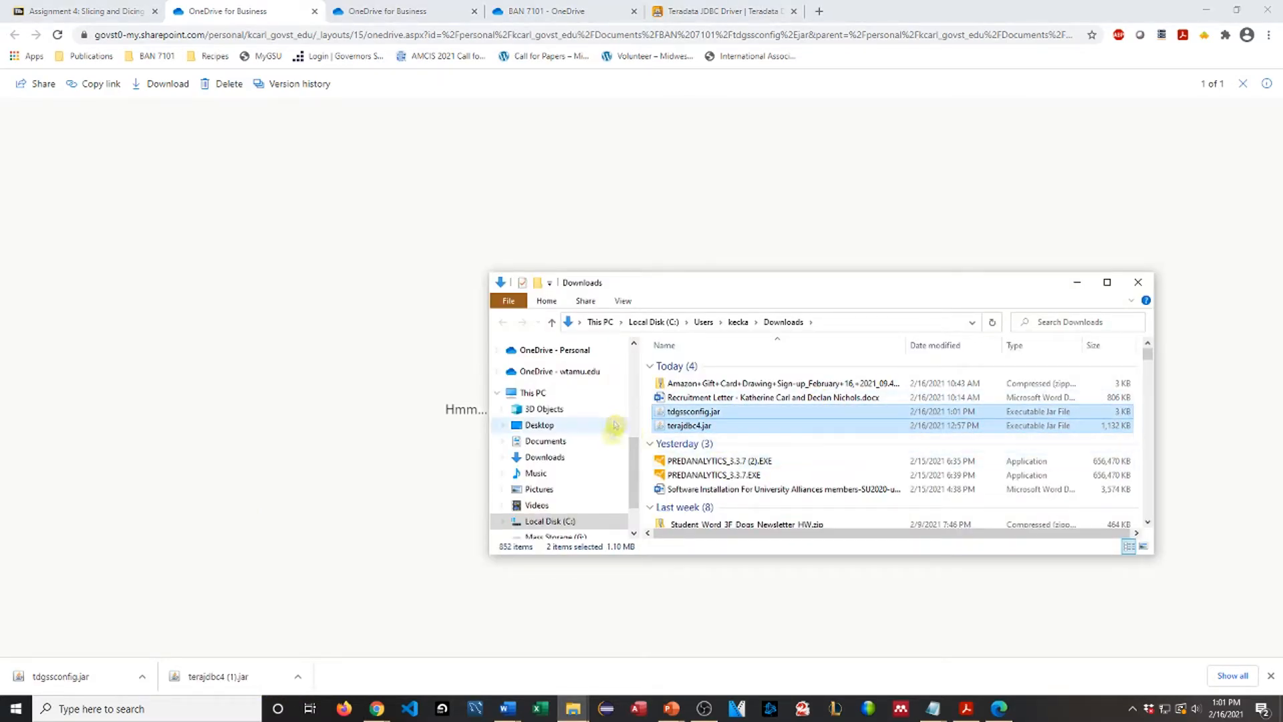
pyautogui.click(582, 522)
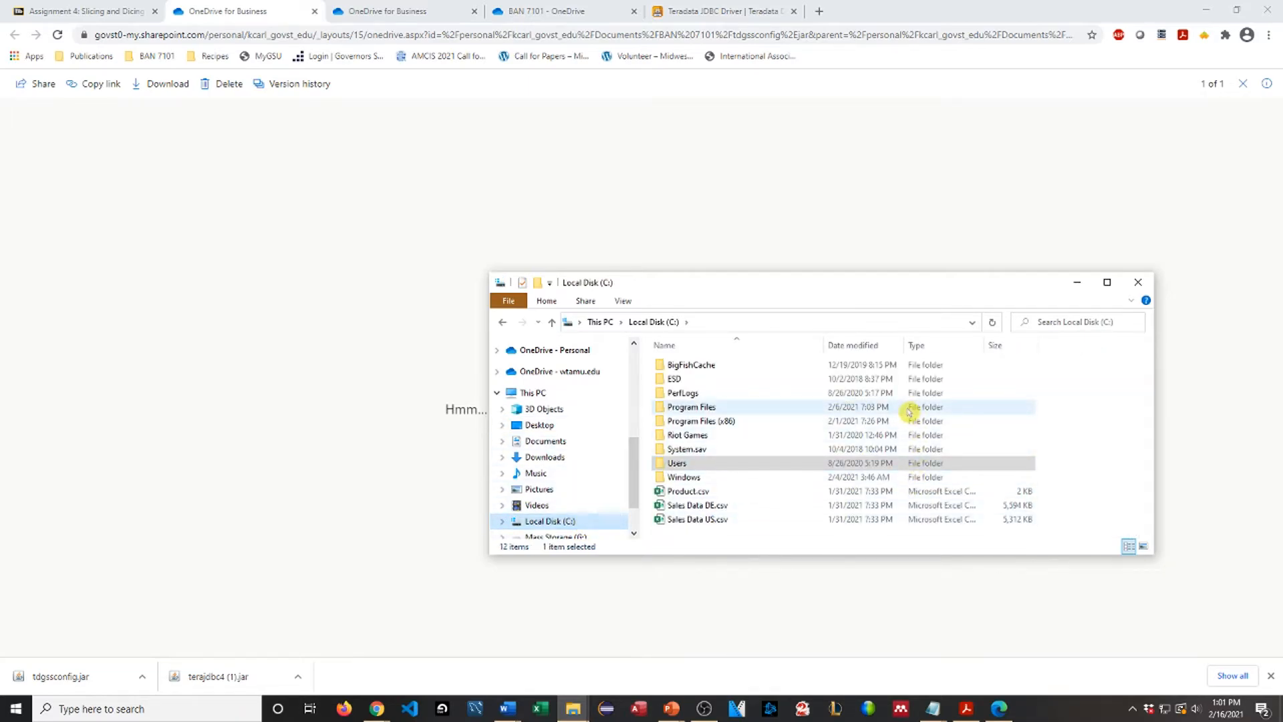
pyautogui.hotkey('ctrl', 'v')
pyautogui.click(525, 286)
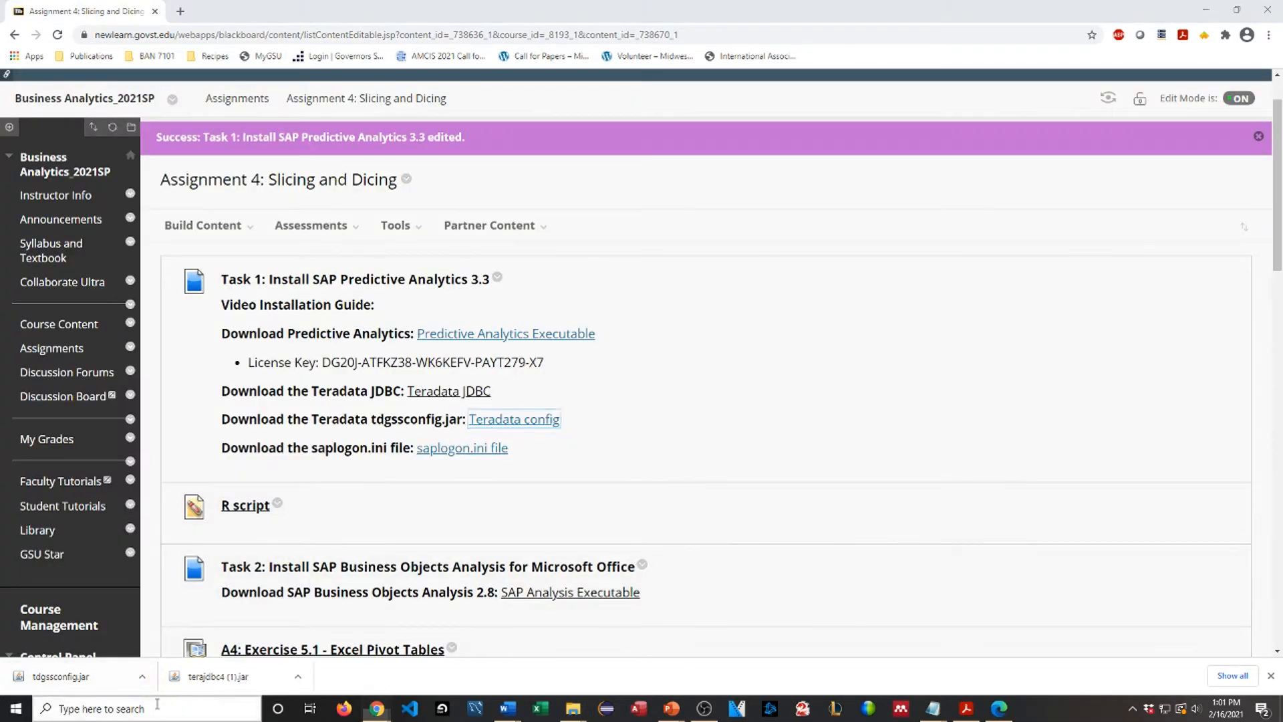
# - Launch SAP Predictive Analytics by searching Windows for "pred" and start Expert Analytics
pyautogui.click(169, 698)
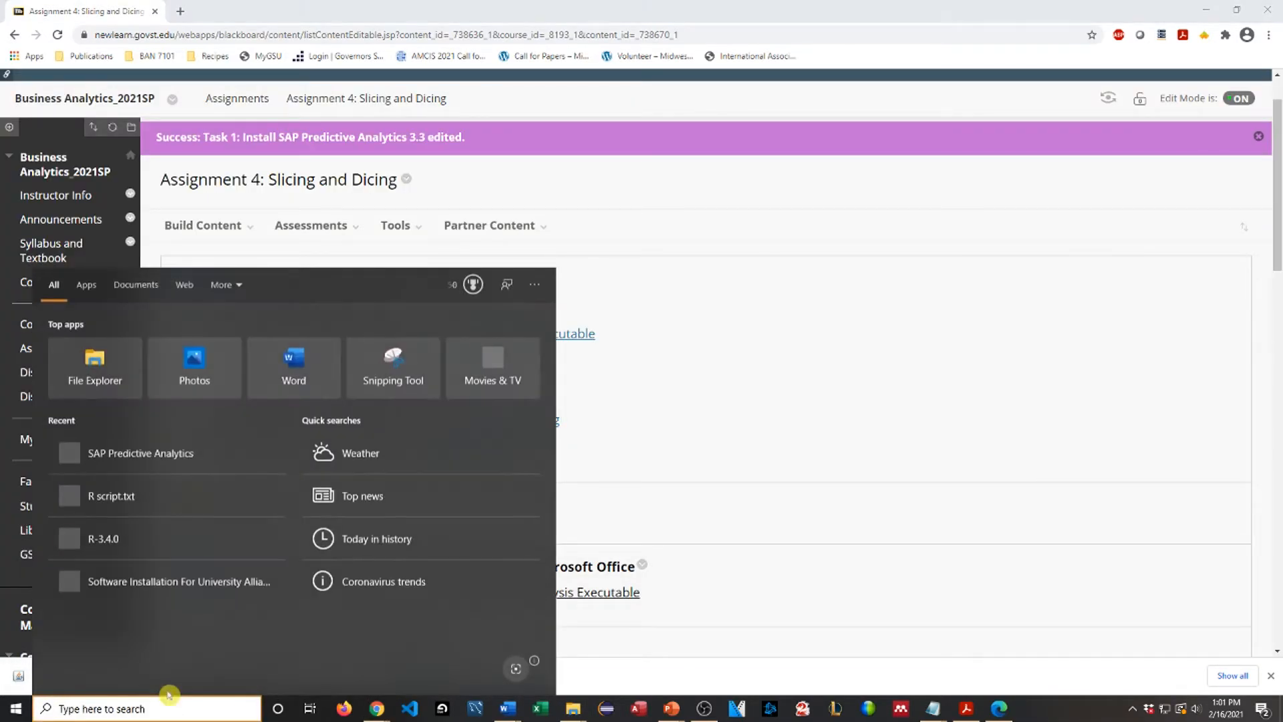
pyautogui.write('pred')
pyautogui.press('Return')
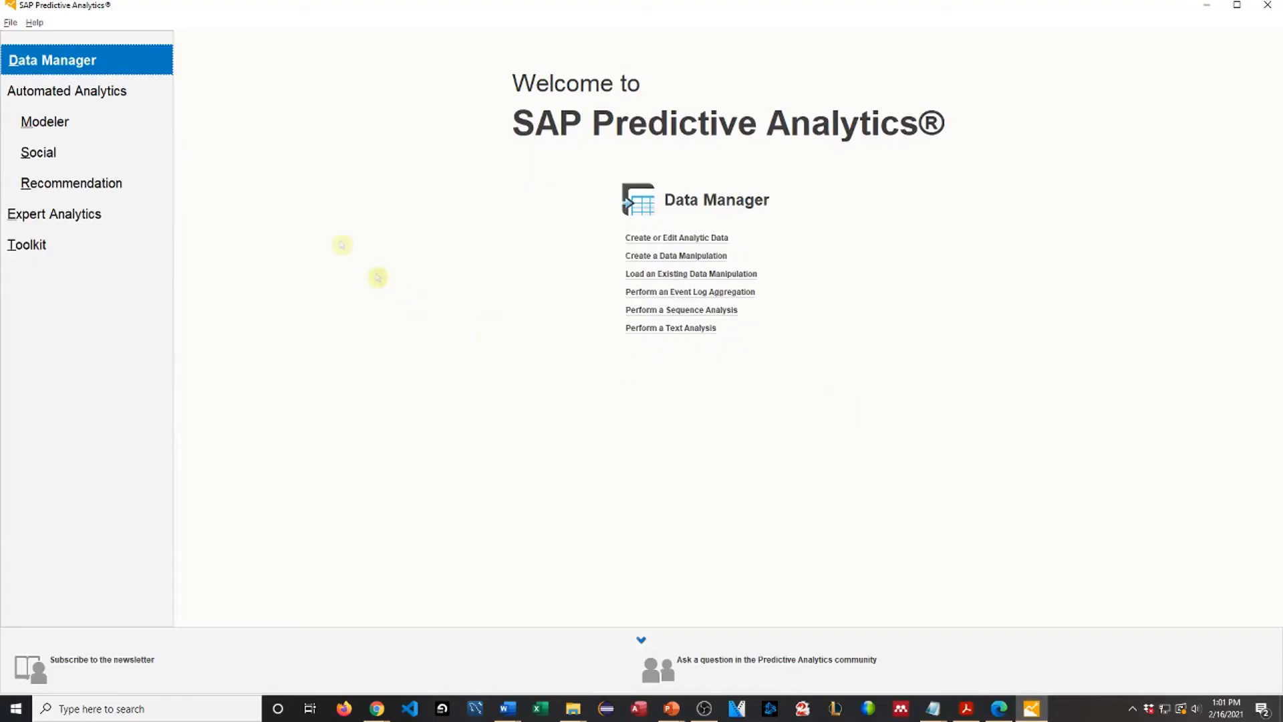
pyautogui.click(72, 213)
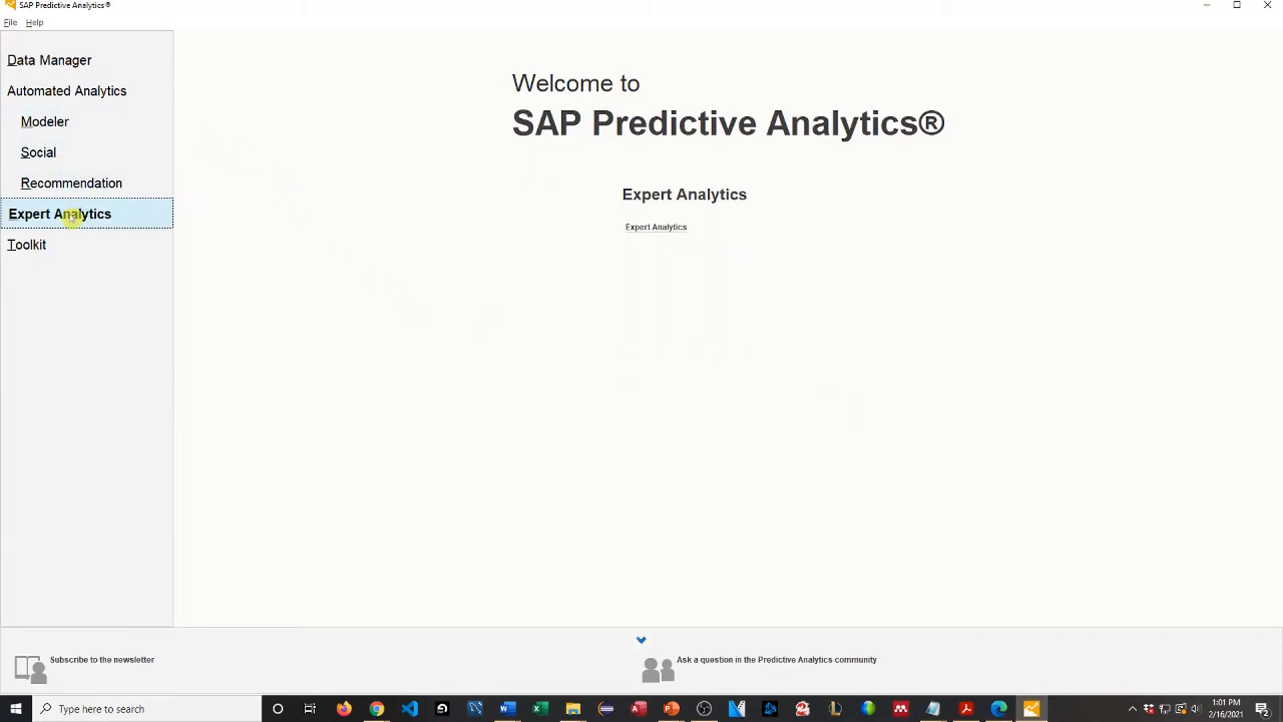
pyautogui.click(668, 229)
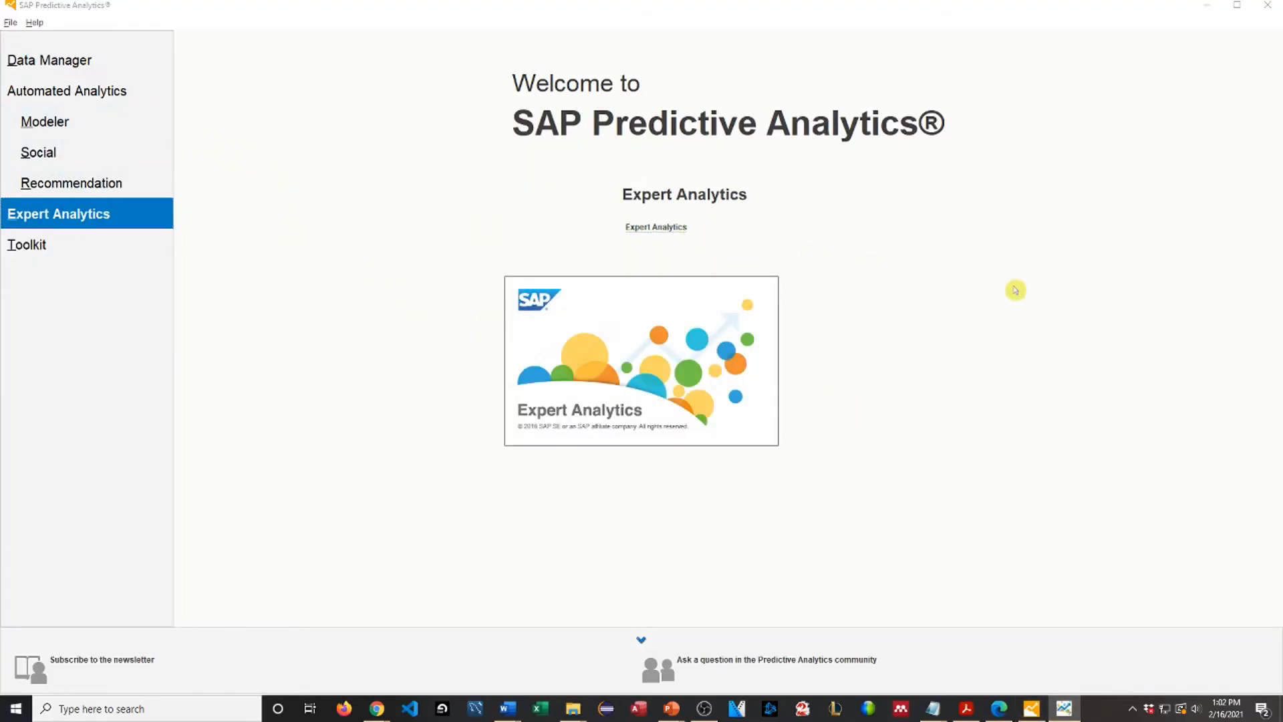
# - In the SQL Drivers preferences, install the Teradata 15 JDBC drivers from terajdbc4.jar and tdgssconfig.jar on Local Disk (C:)
pyautogui.click(20, 30)
pyautogui.click(92, 214)
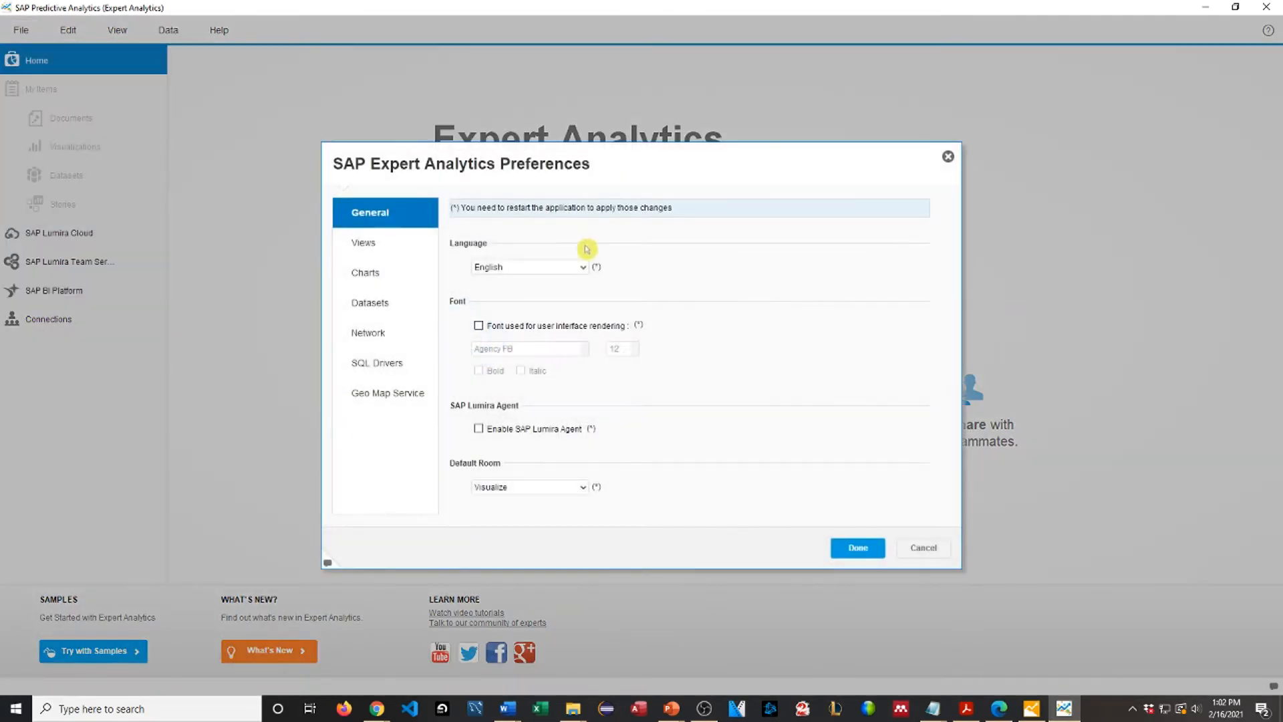
pyautogui.click(410, 364)
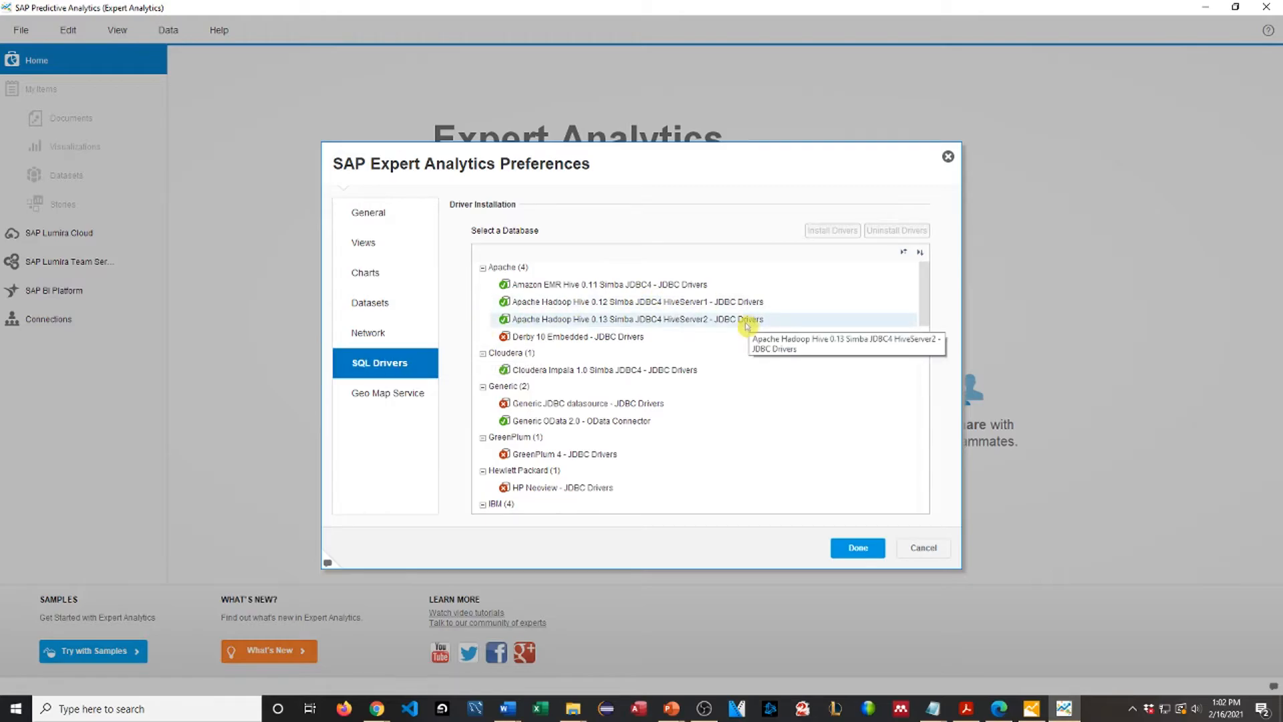
pyautogui.scroll(-10, 738, 330)
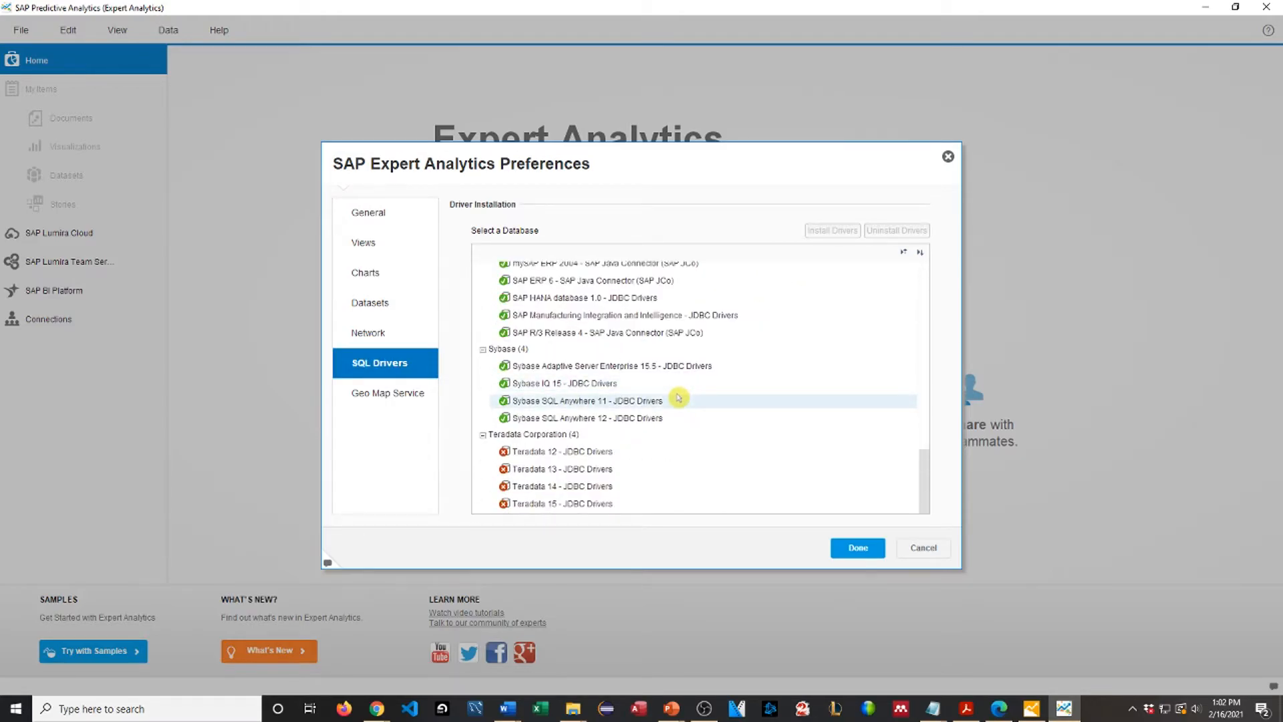
pyautogui.click(586, 506)
pyautogui.click(833, 230)
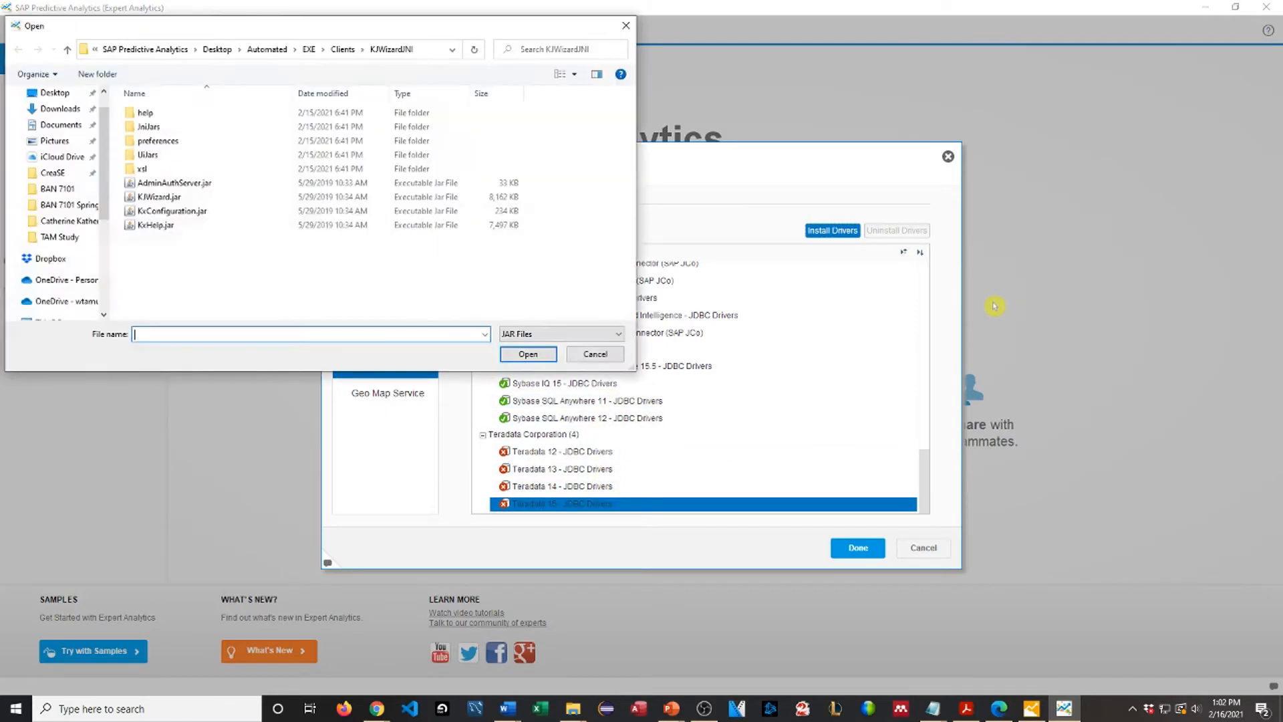
pyautogui.click(65, 290)
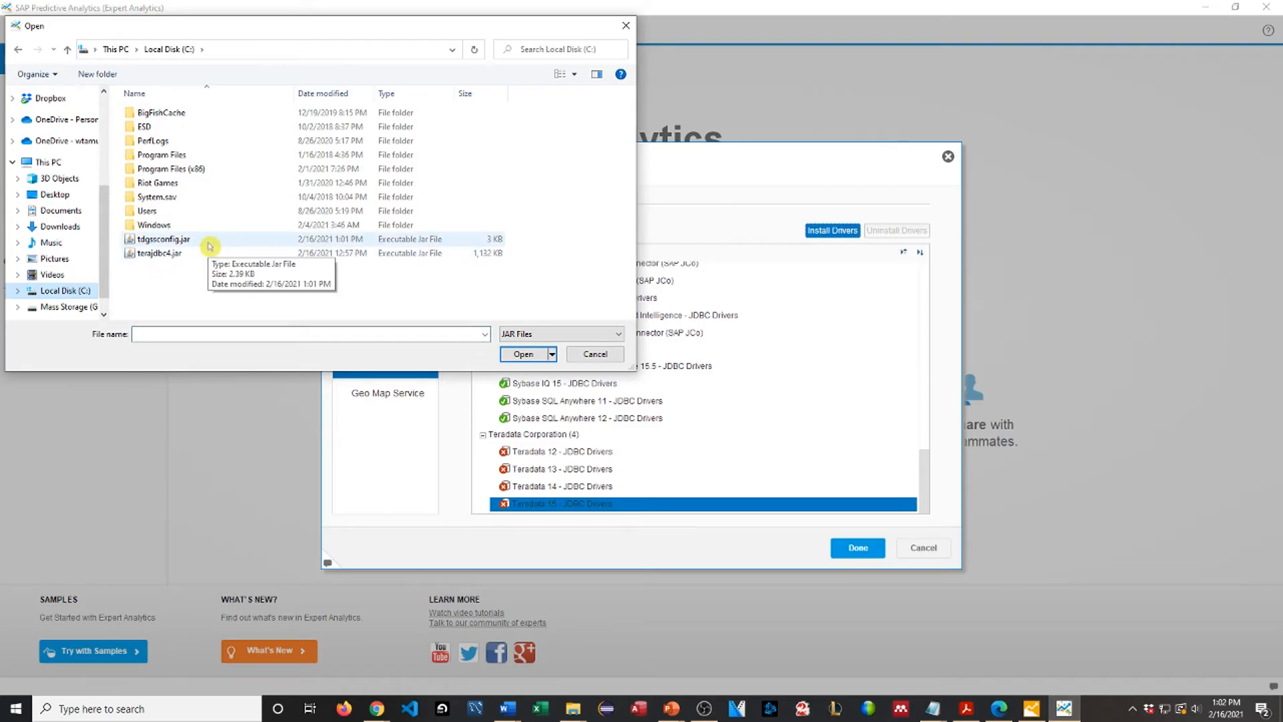
pyautogui.doubleClick(200, 253)
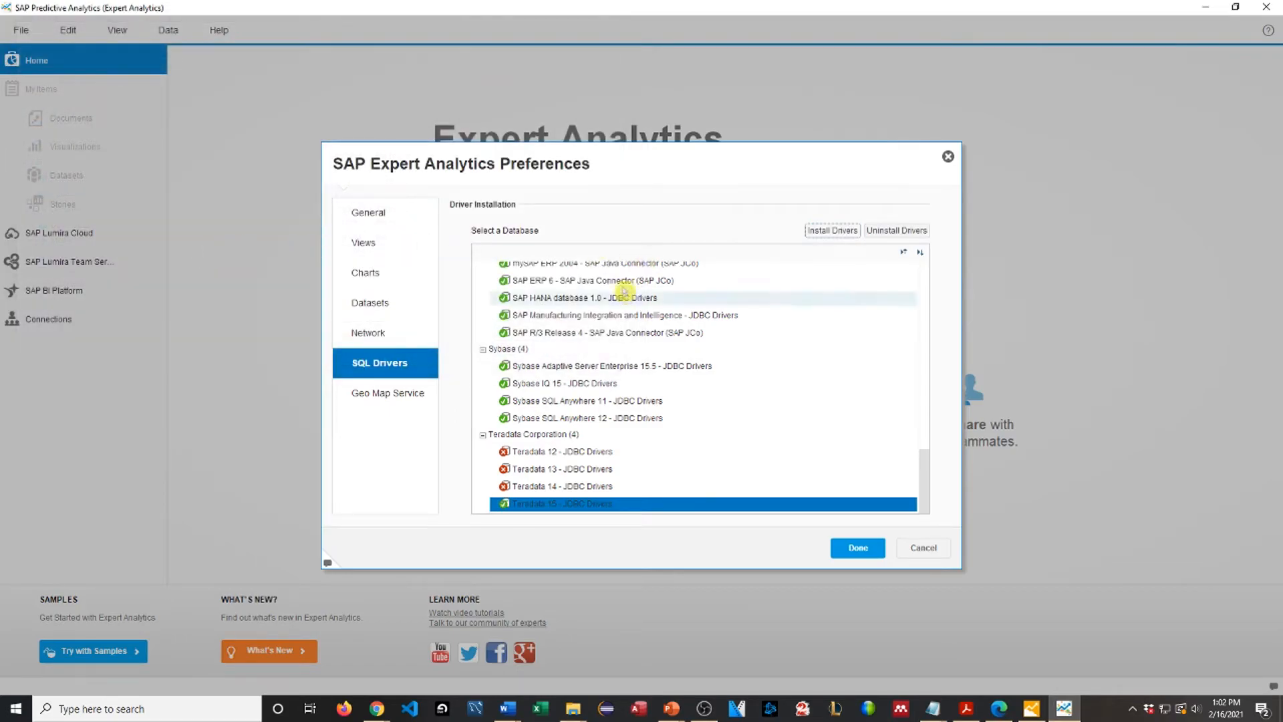
pyautogui.click(830, 231)
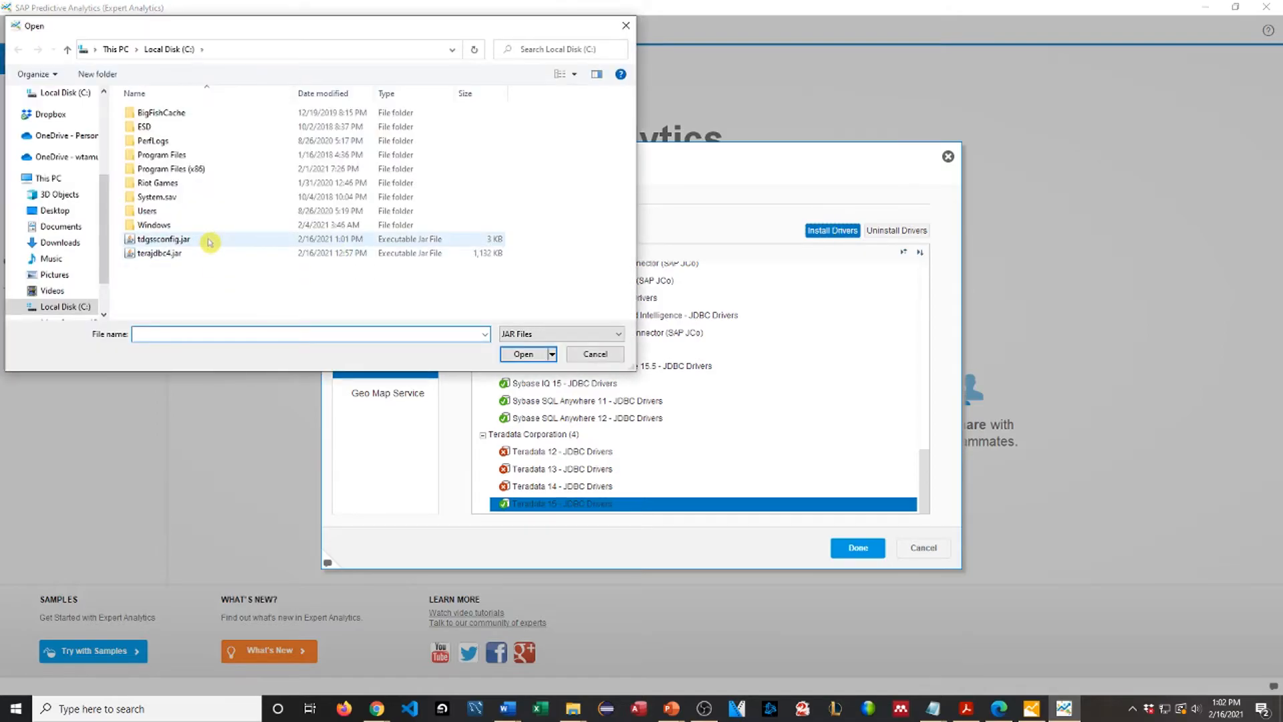
pyautogui.doubleClick(210, 242)
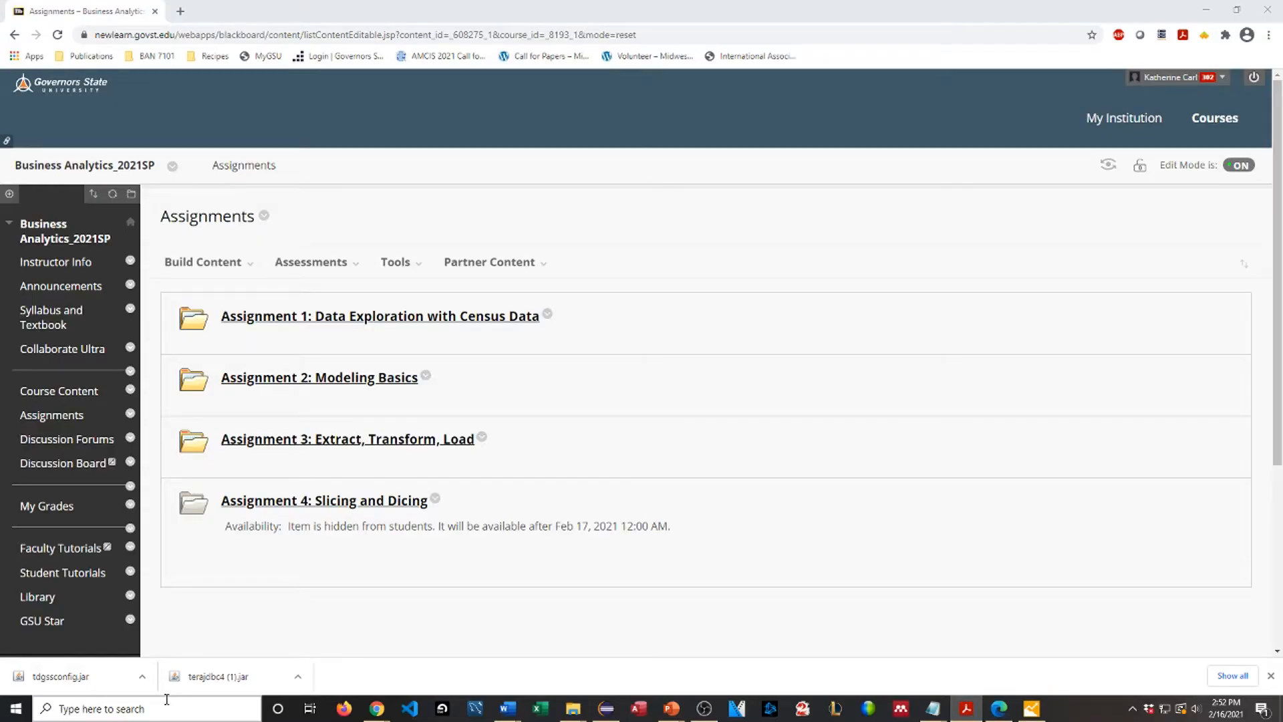
# - Search Windows for "cont" to open Control Panel, and bring up the Environment Variables dialog through the advanced system settings
pyautogui.click(166, 703)
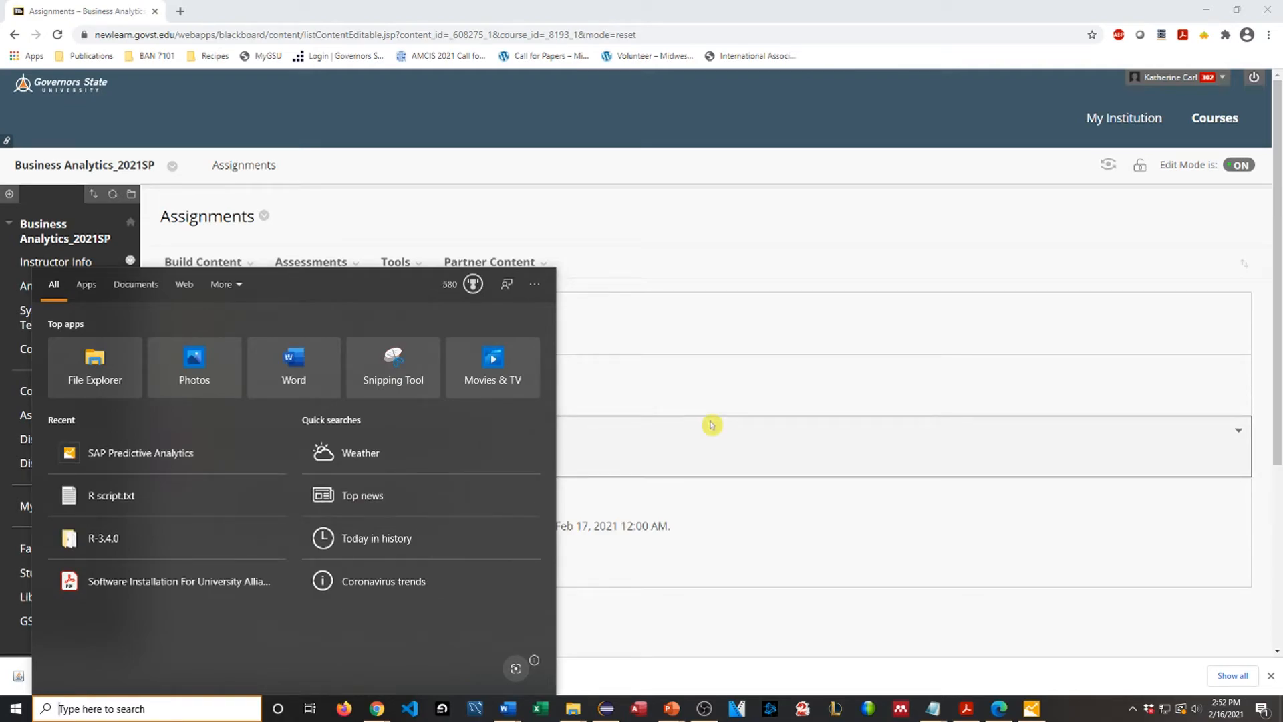
pyautogui.write('cont')
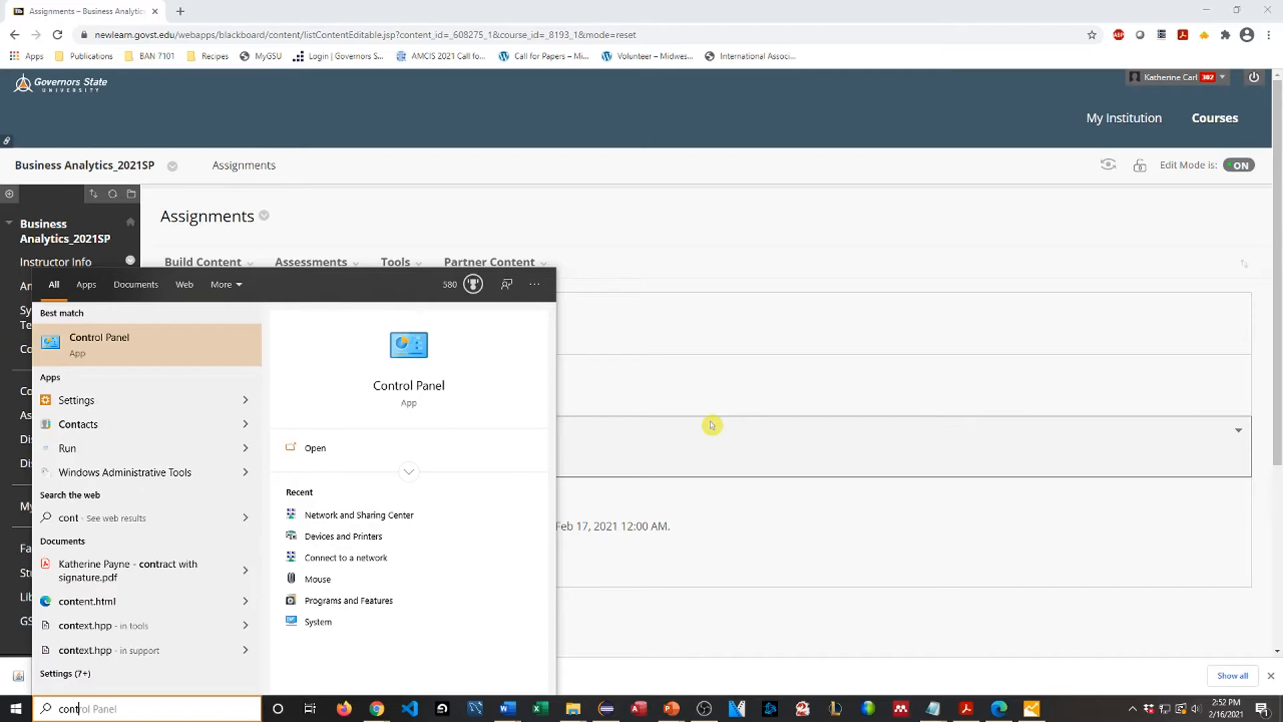
pyautogui.press('Return')
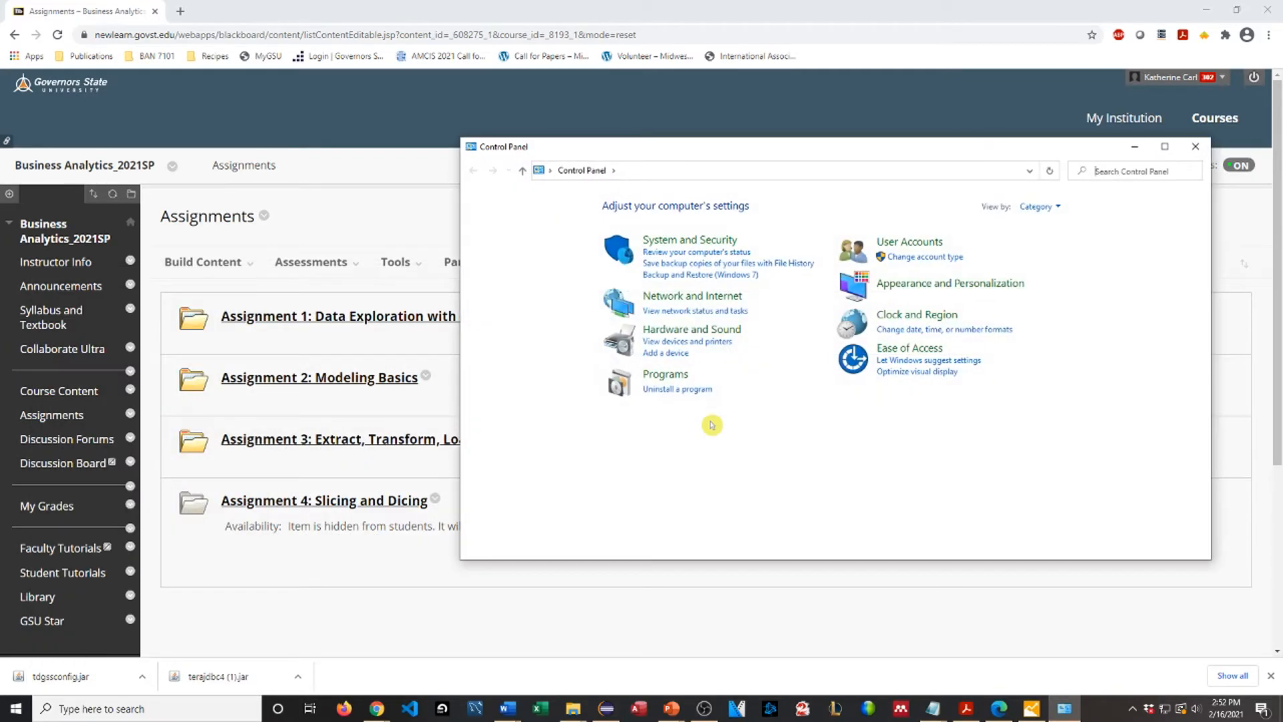
pyautogui.click(670, 246)
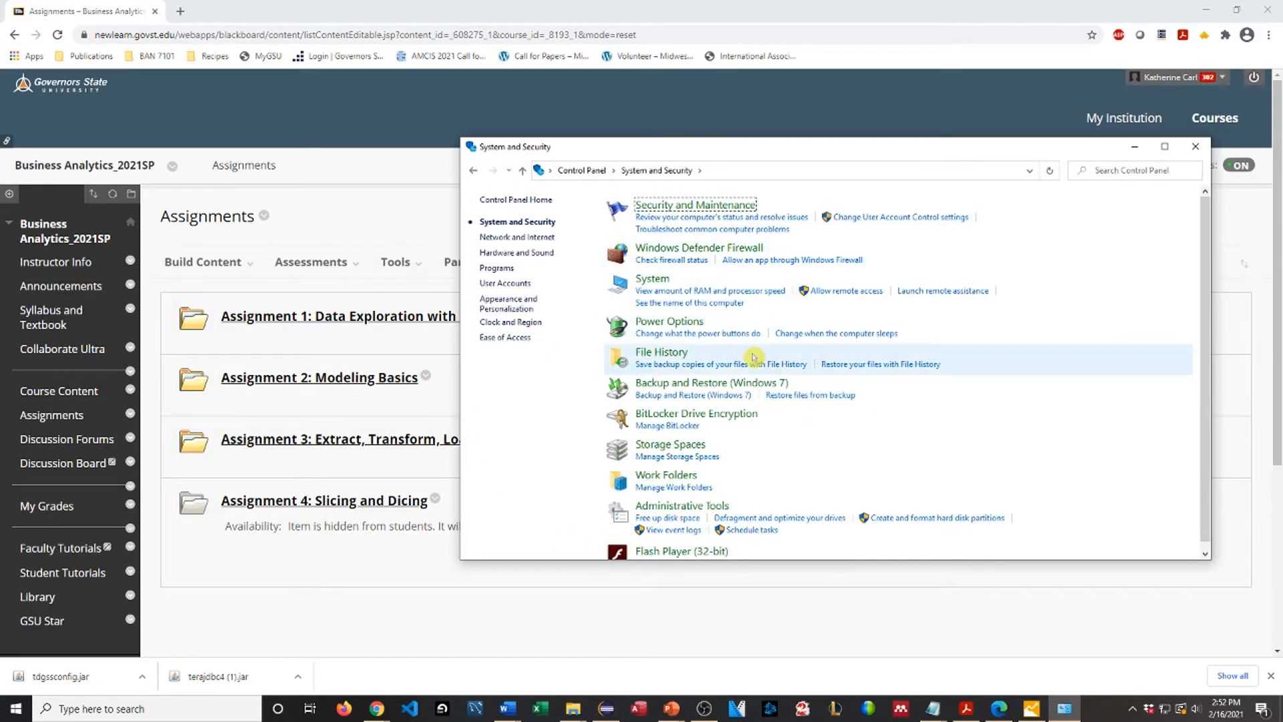
pyautogui.click(654, 280)
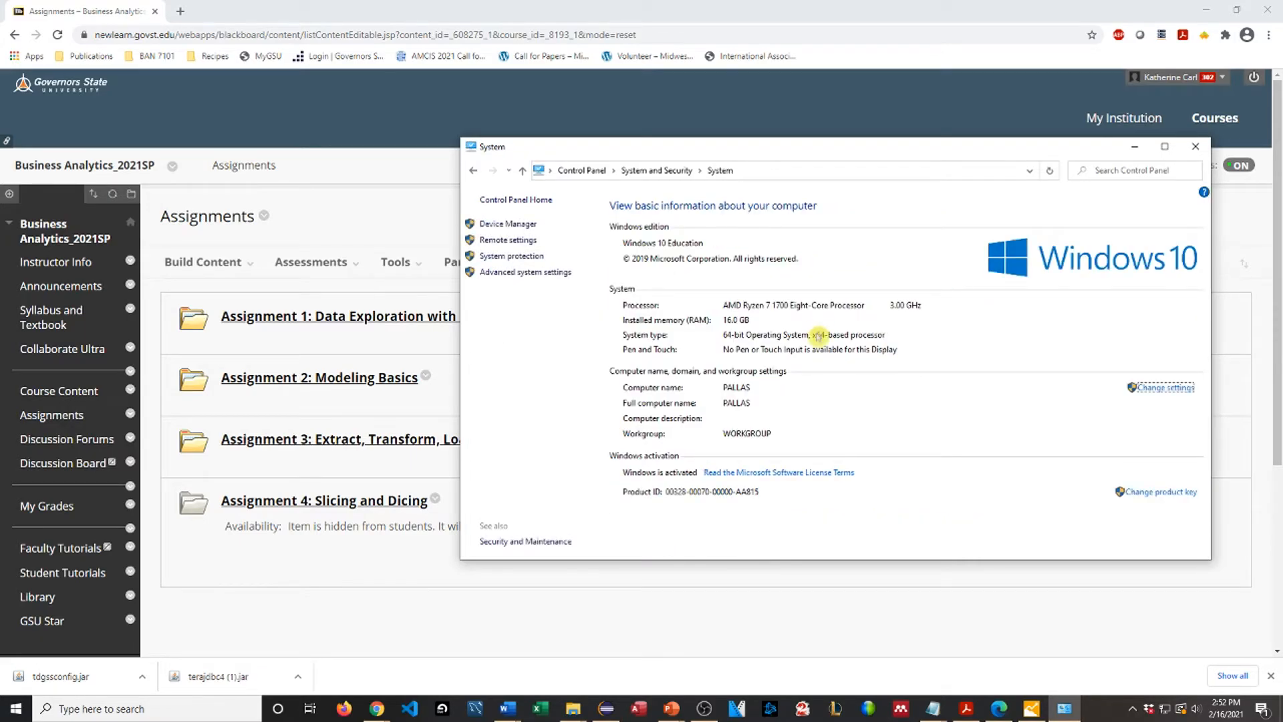
pyautogui.click(528, 272)
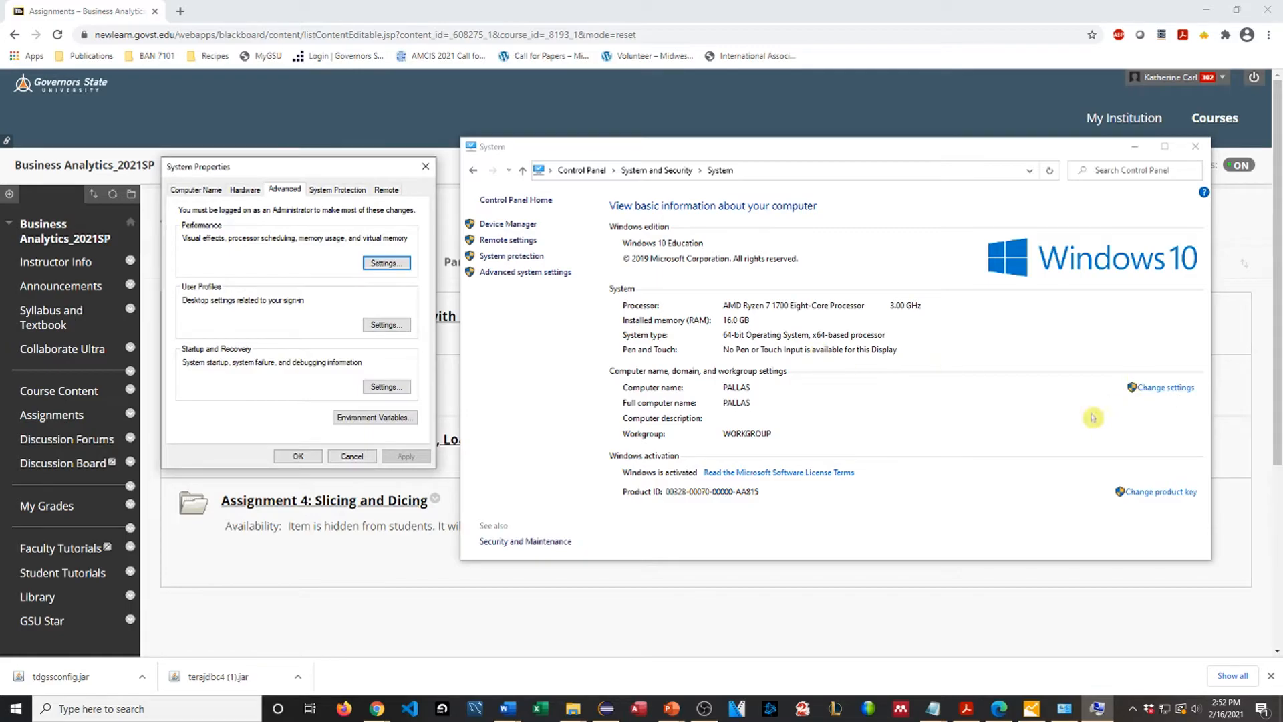
pyautogui.moveTo(339, 172); pyautogui.dragTo(723, 181)
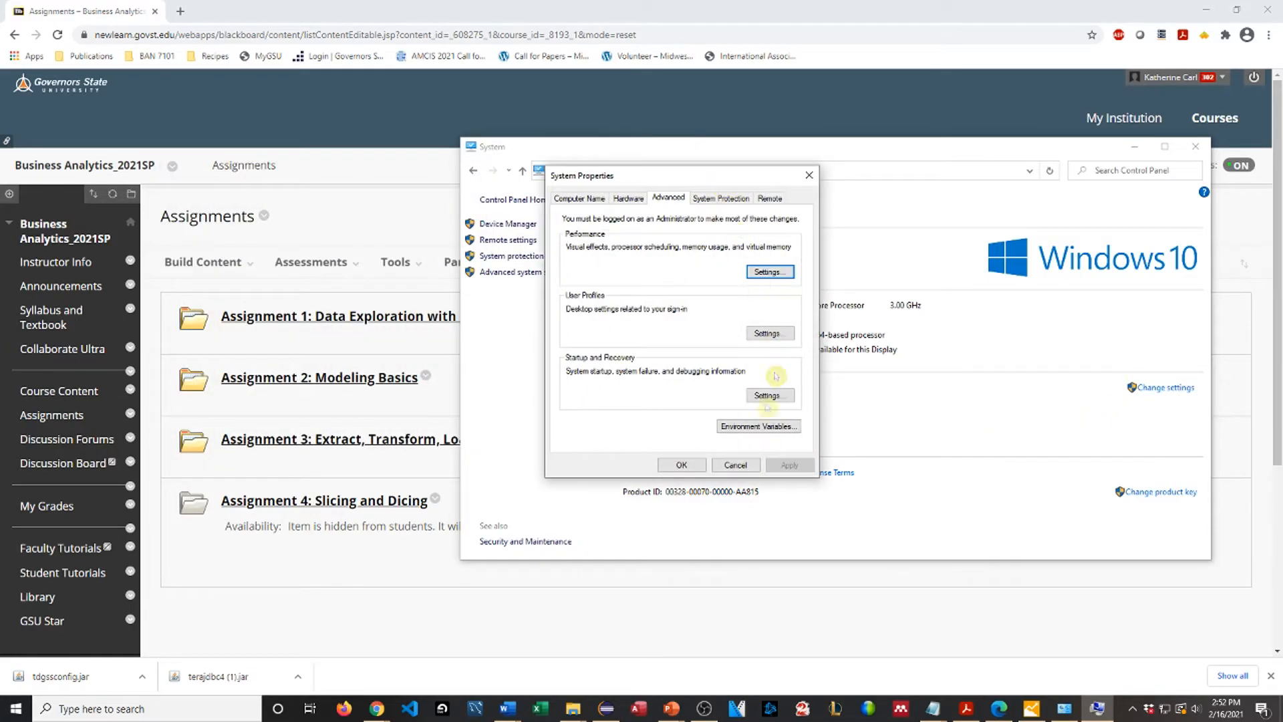
pyautogui.click(779, 425)
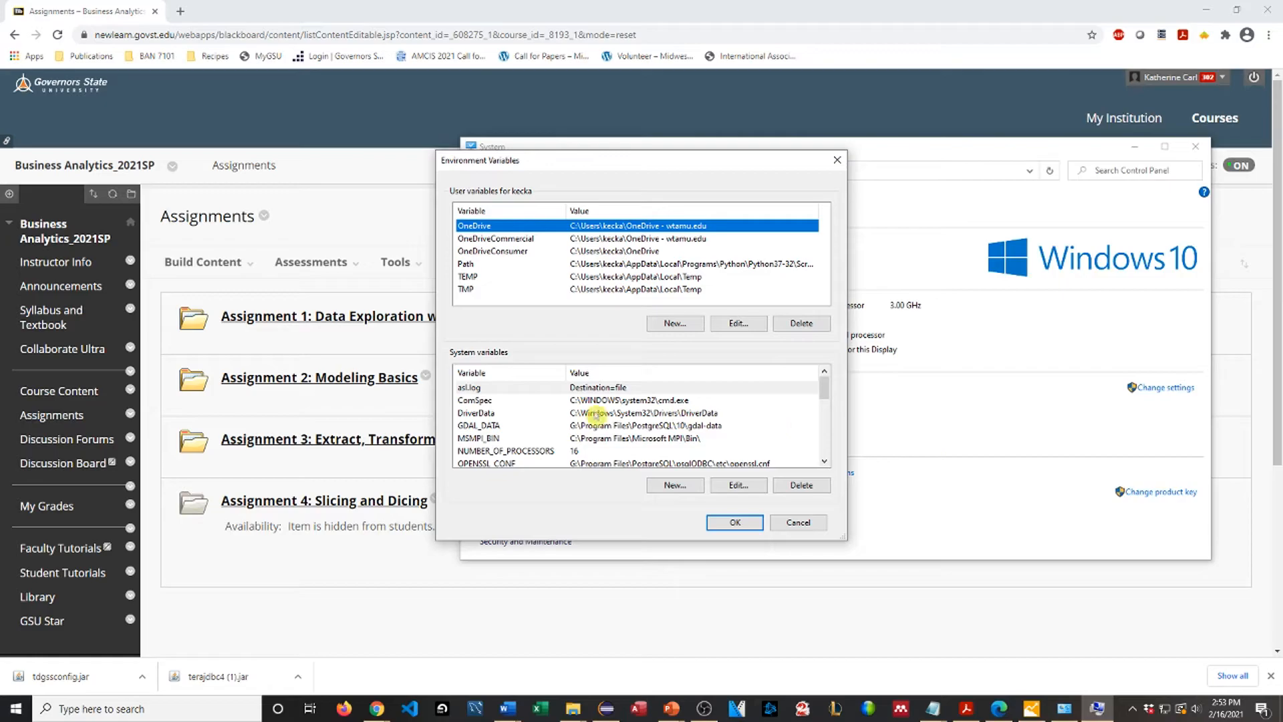
# - Add C:\terajdbc4.jar as a new entry to the system Path variable, save the environment variables and close the System window
pyautogui.scroll(-3, 504, 401)
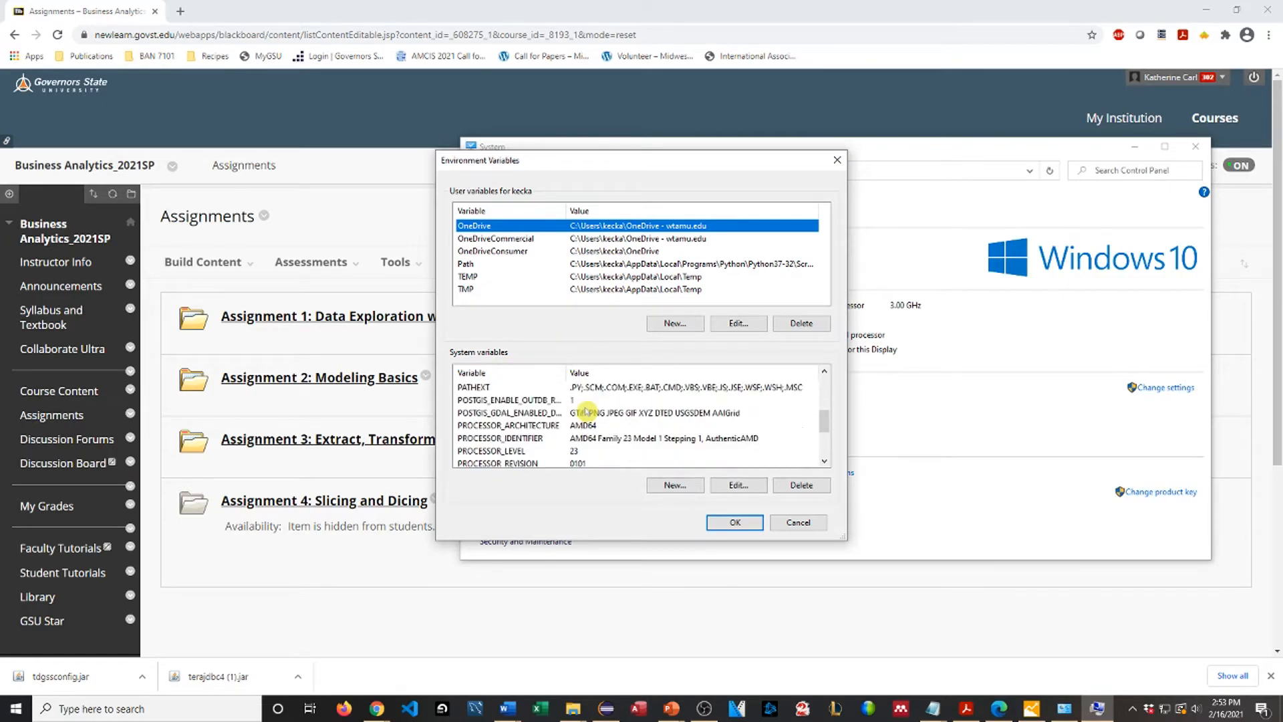
pyautogui.scroll(1, 518, 405)
pyautogui.click(476, 413)
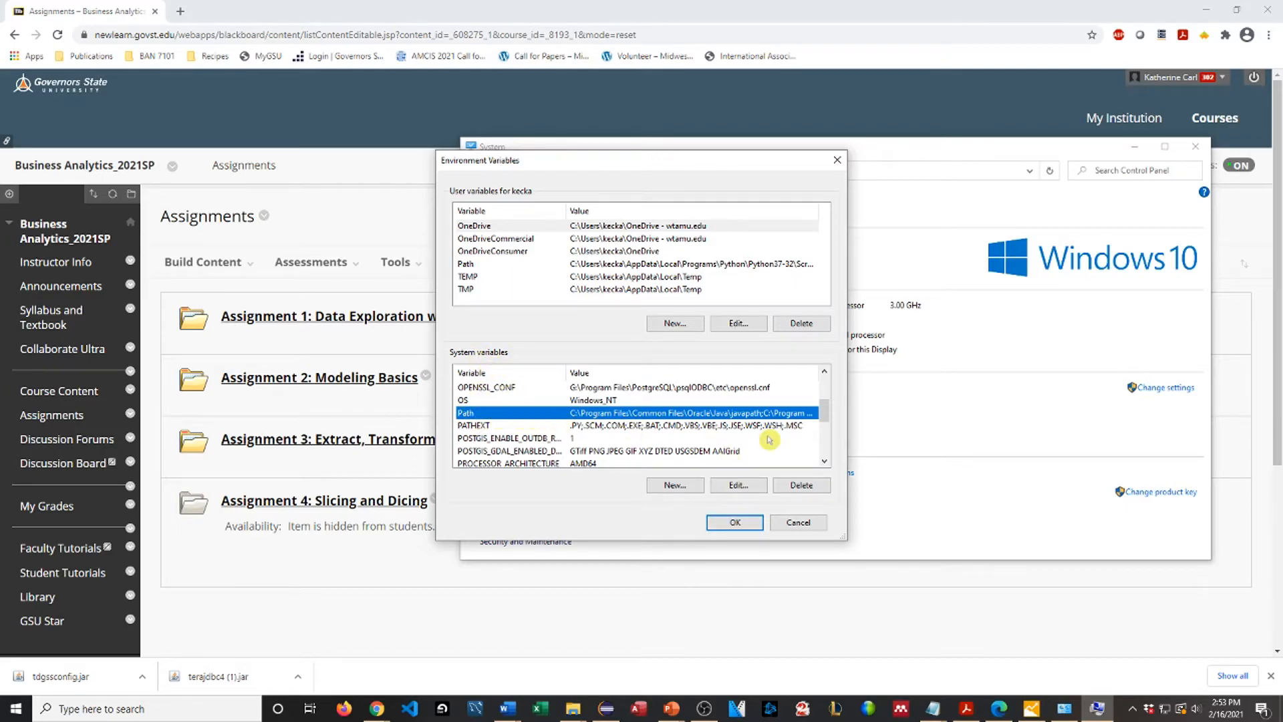
pyautogui.click(741, 486)
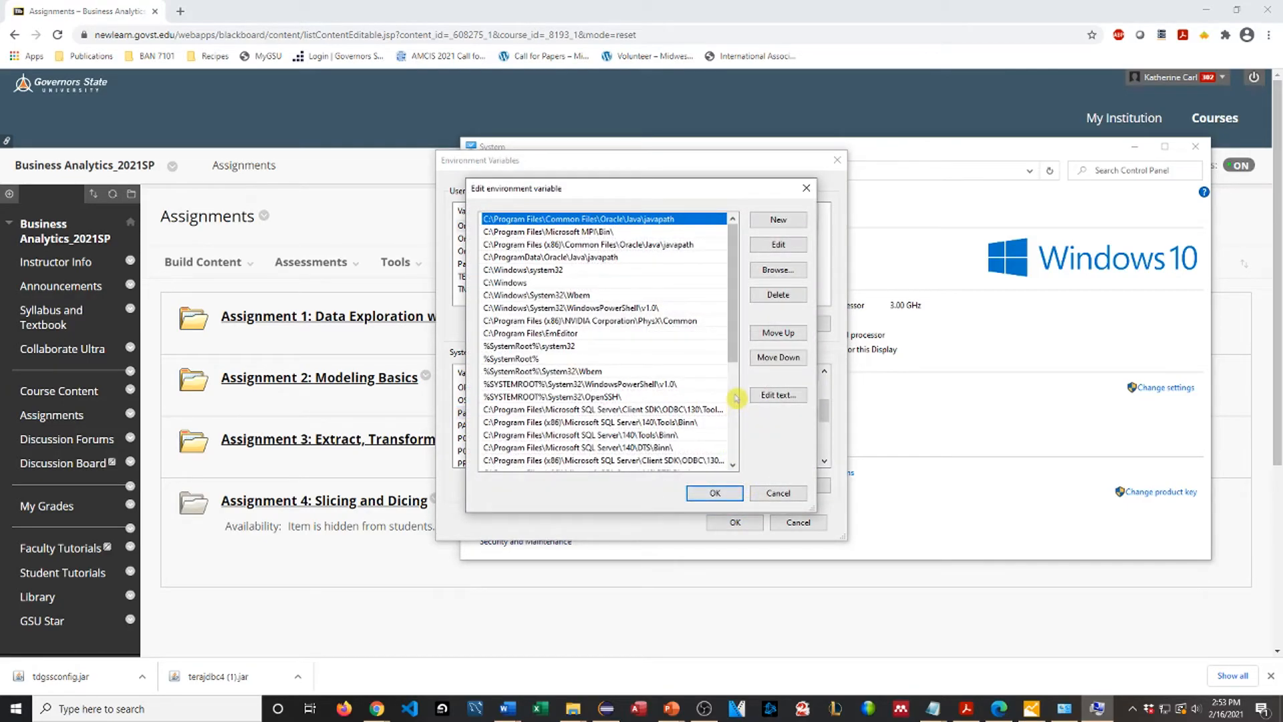
pyautogui.scroll(-3, 660, 365)
pyautogui.scroll(3, 681, 358)
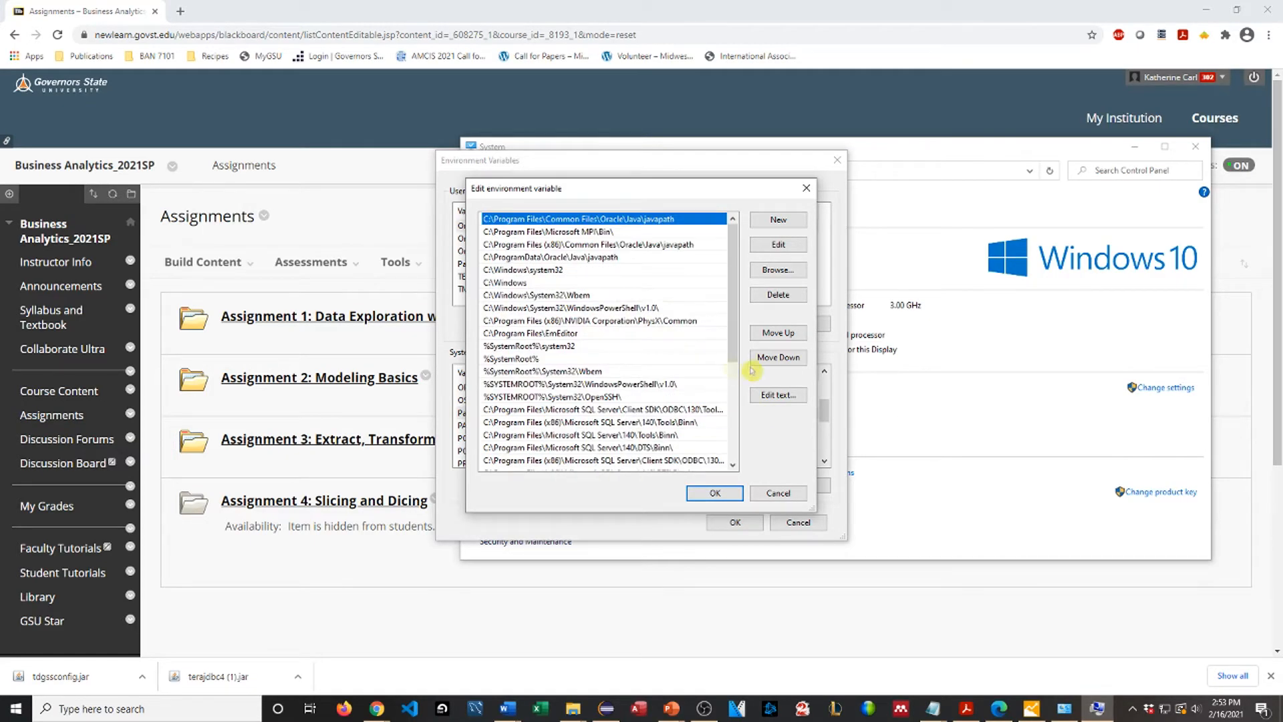
pyautogui.click(779, 223)
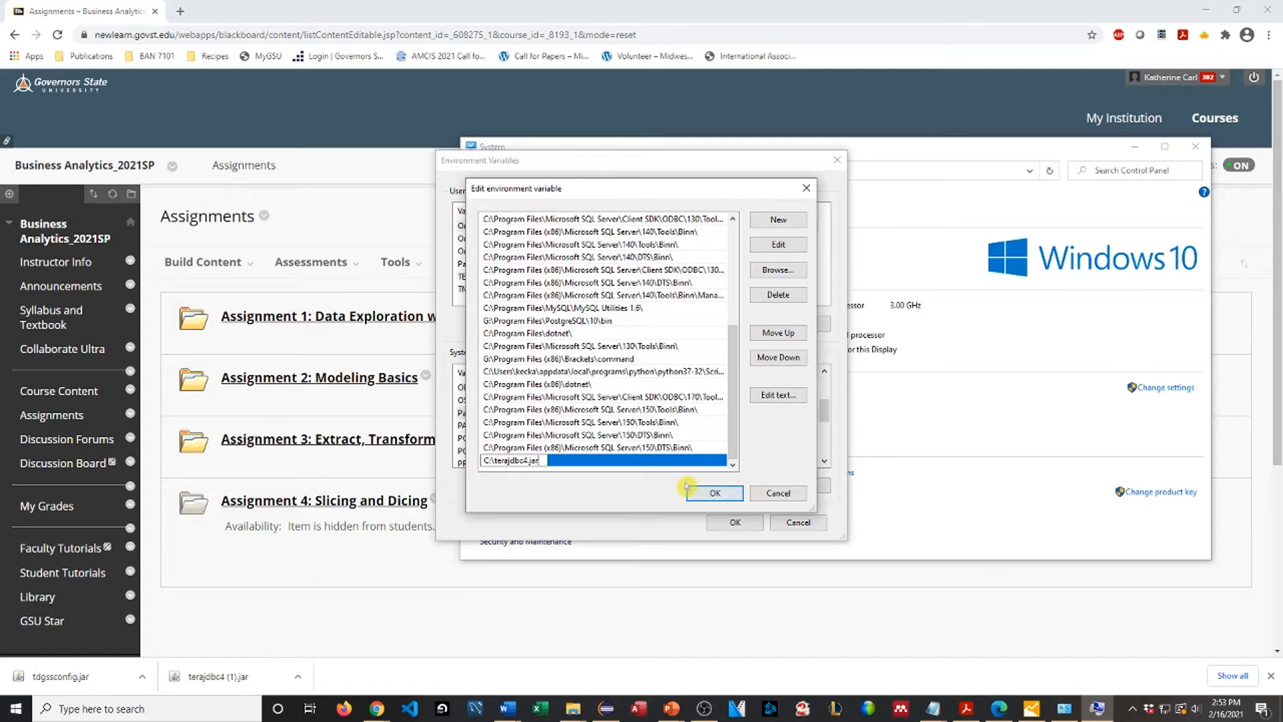
pyautogui.click(717, 493)
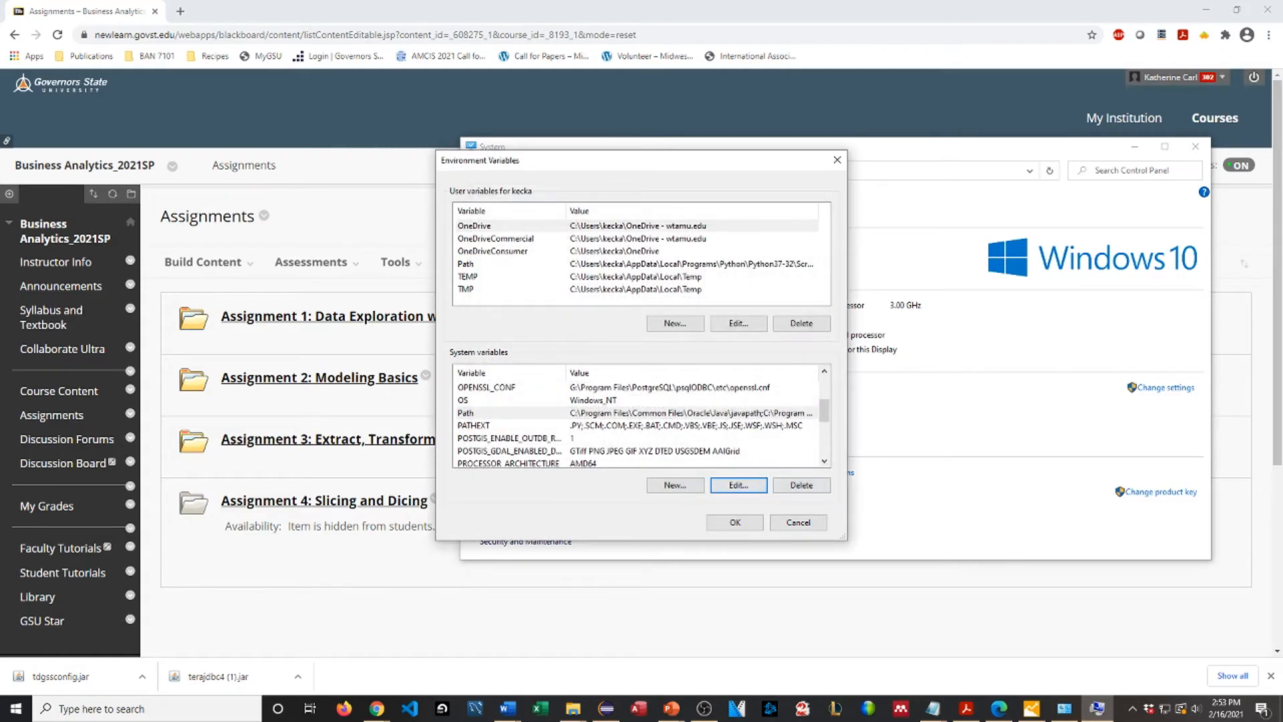
pyautogui.click(736, 522)
pyautogui.click(676, 461)
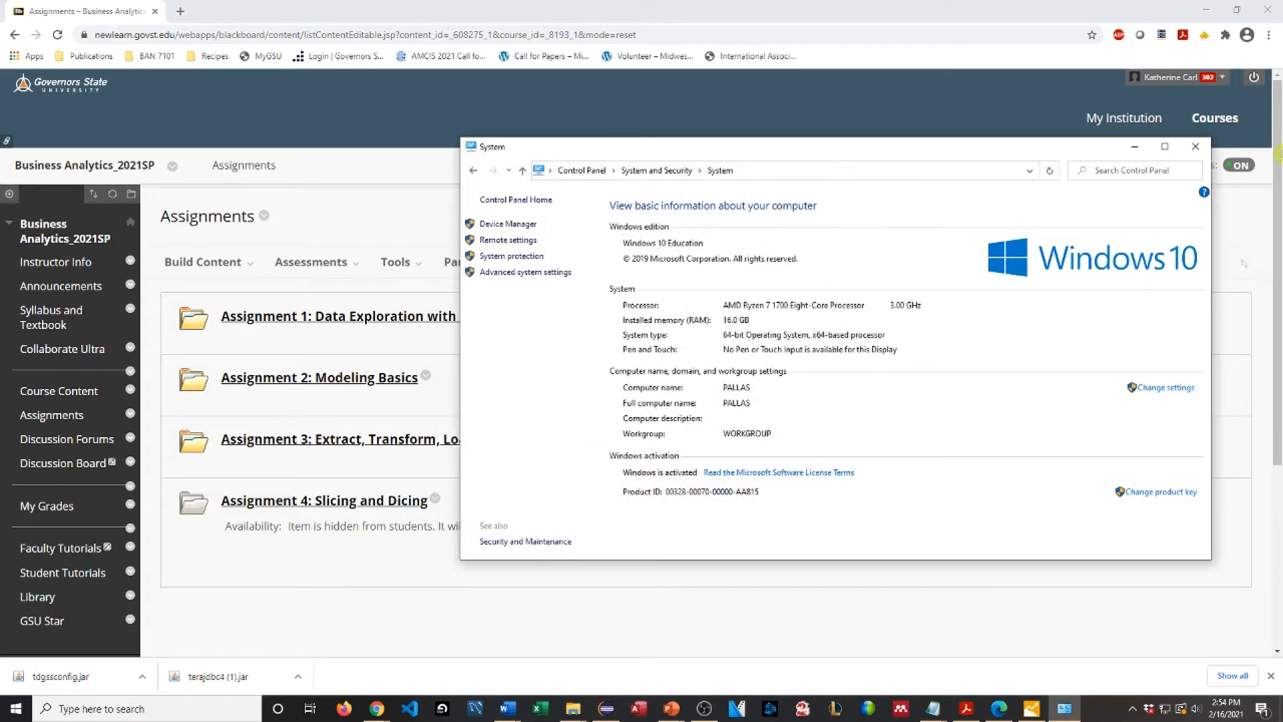
pyautogui.click(1189, 151)
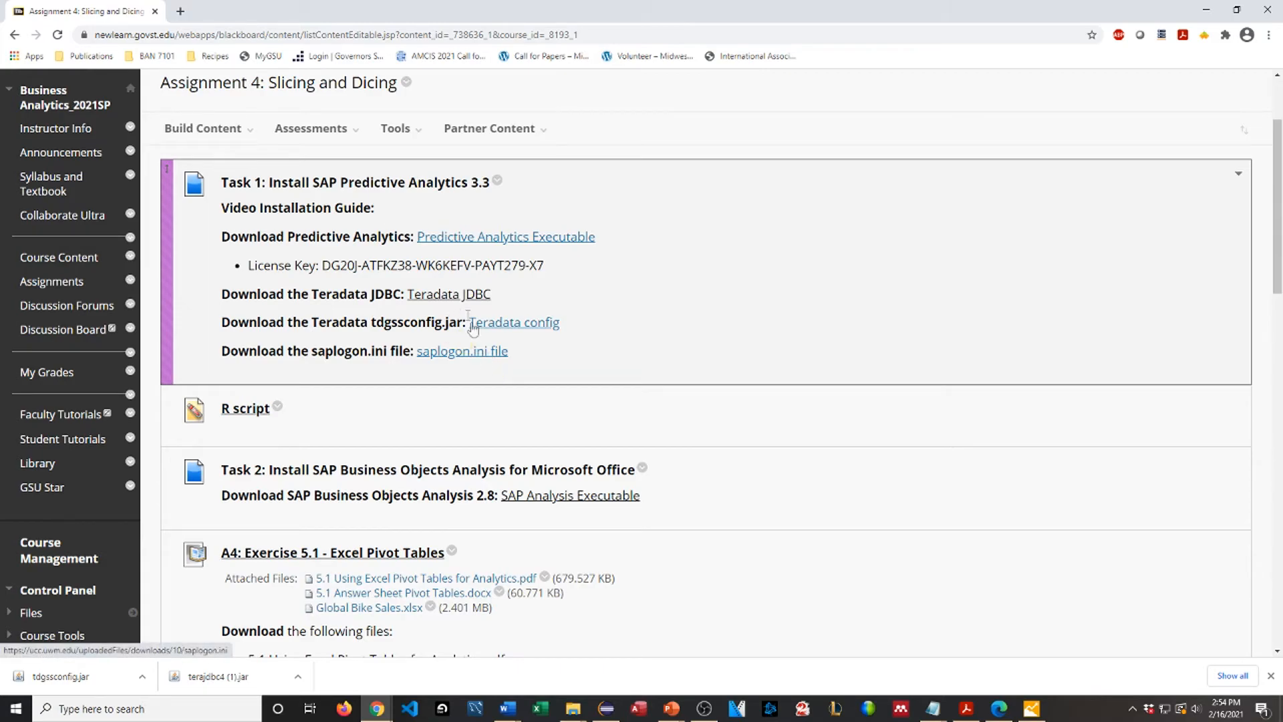
# - Save the linked saplogon.ini file as saplogon.ini in the BAN 7101 Spring 2021 folder, replacing the existing copy
pyautogui.rightClick(469, 353)
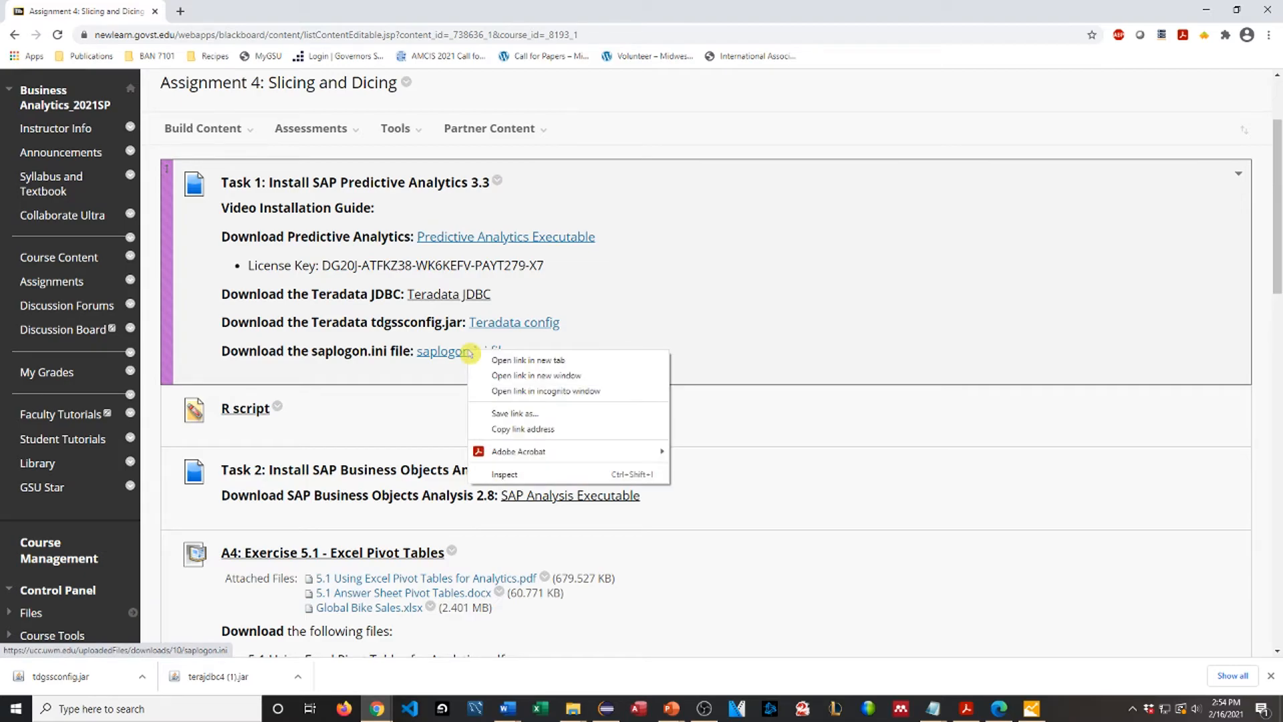
pyautogui.rightClick(458, 348)
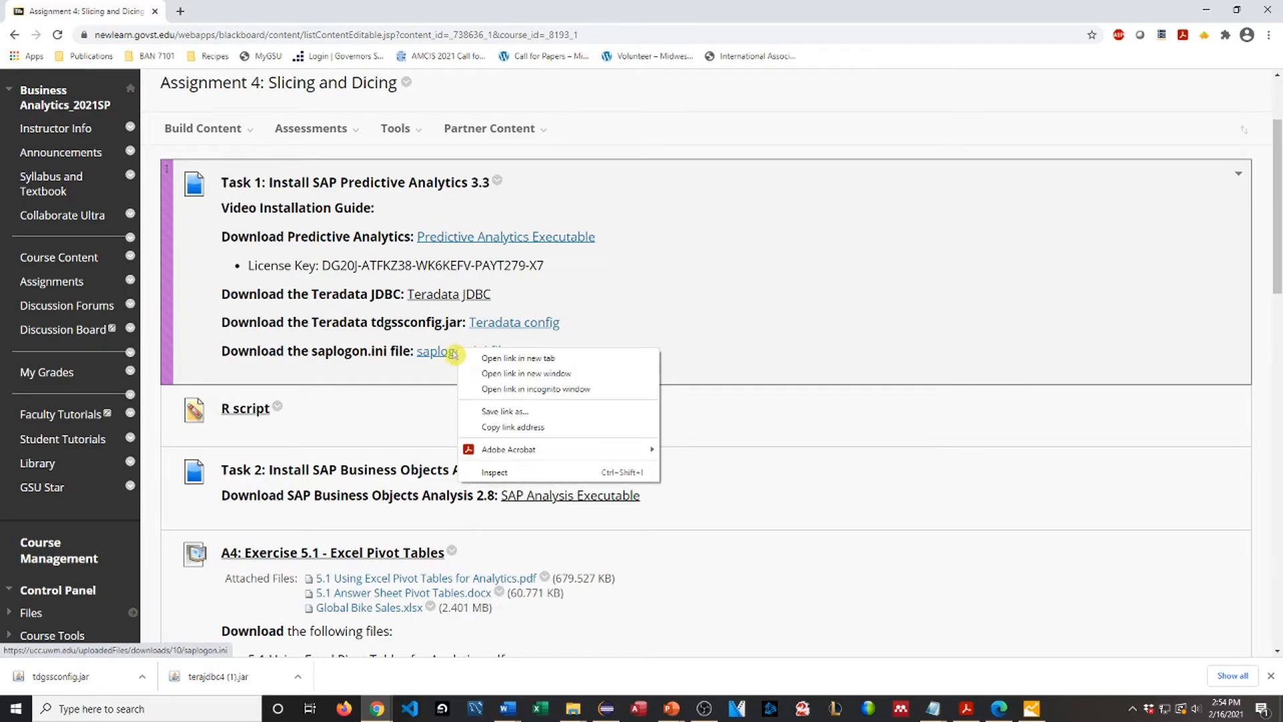
pyautogui.click(519, 412)
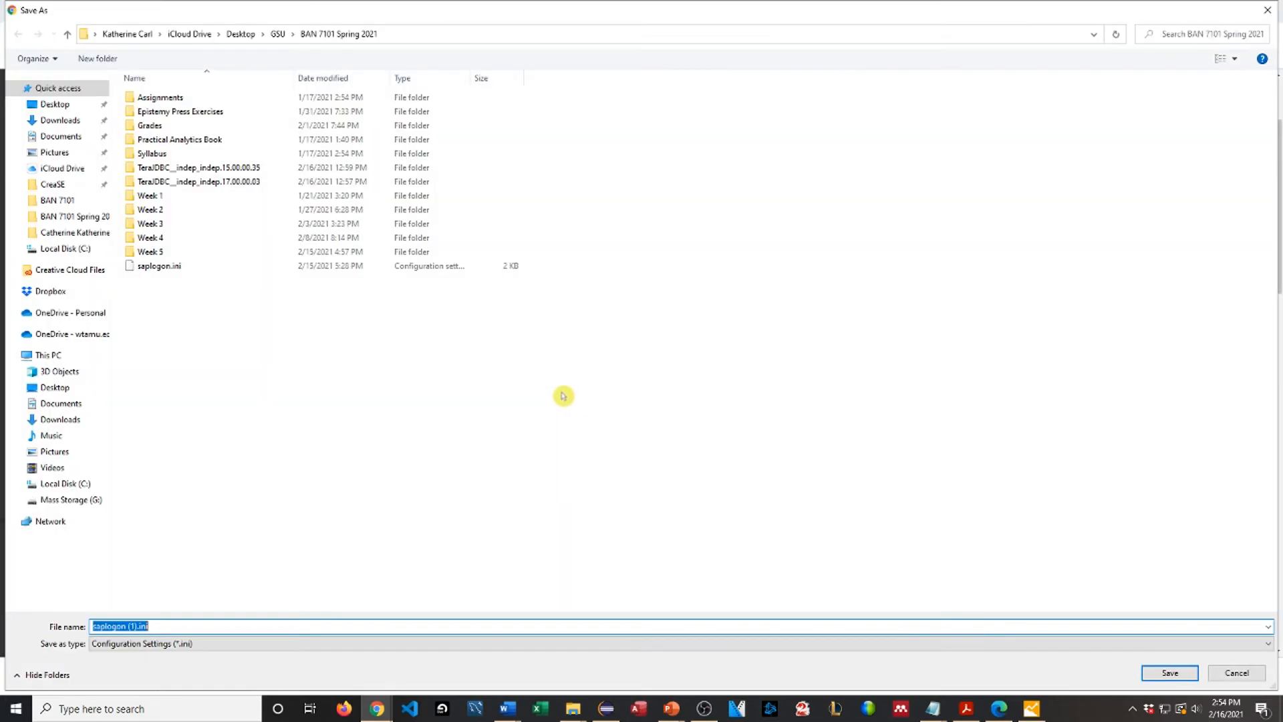
pyautogui.click(135, 627)
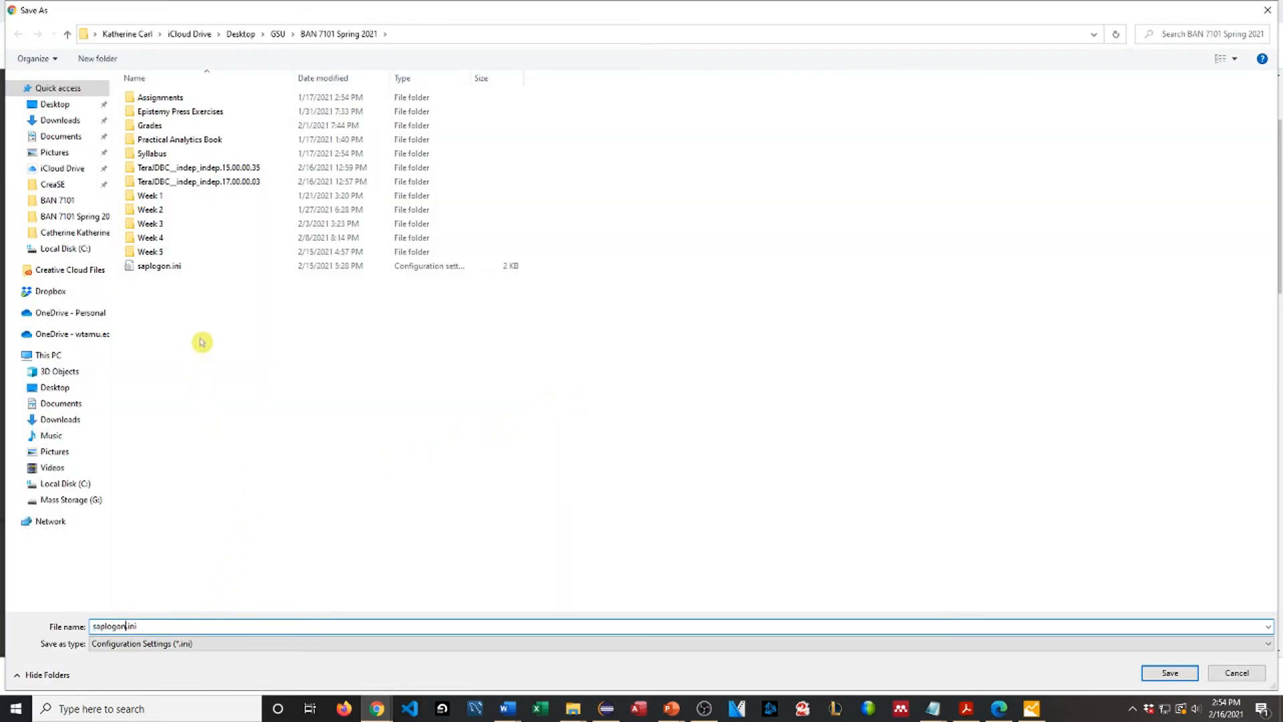
pyautogui.click(227, 272)
pyautogui.doubleClick(227, 272)
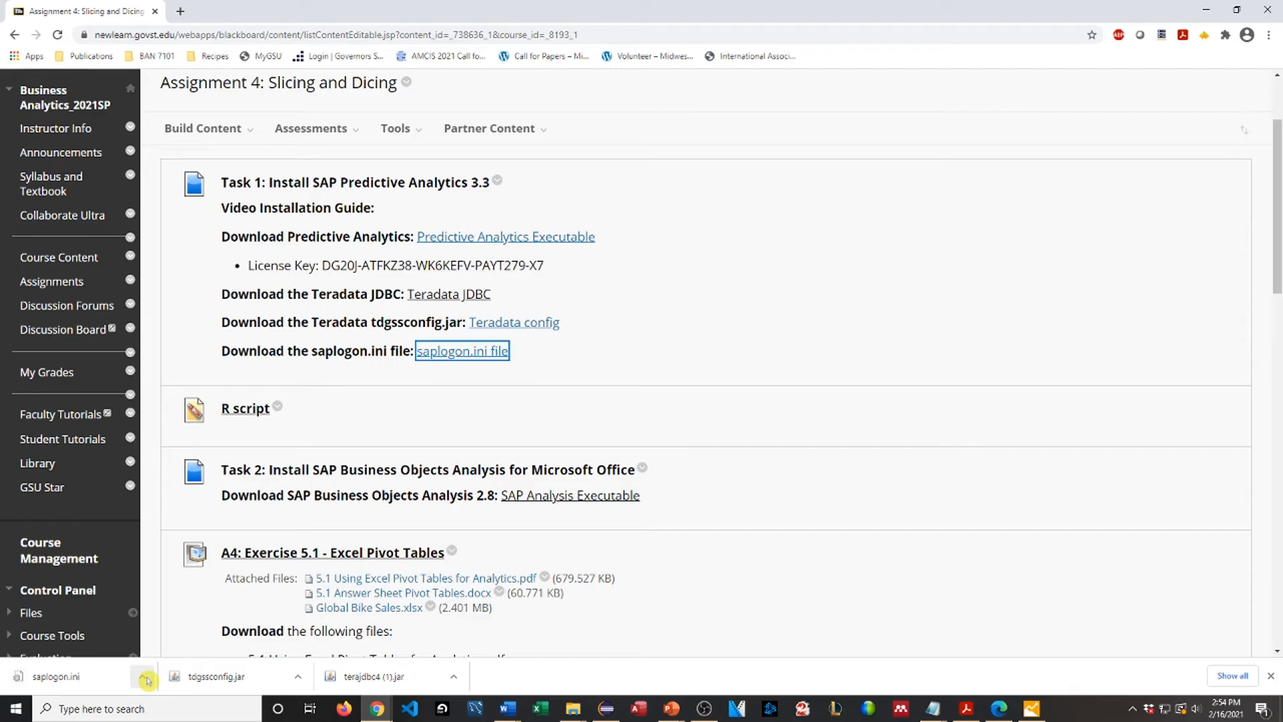
# - Show the downloaded saplogon.ini in its folder and copy it, and go to the current user's profile folder under C:\Users
pyautogui.click(147, 680)
pyautogui.click(171, 633)
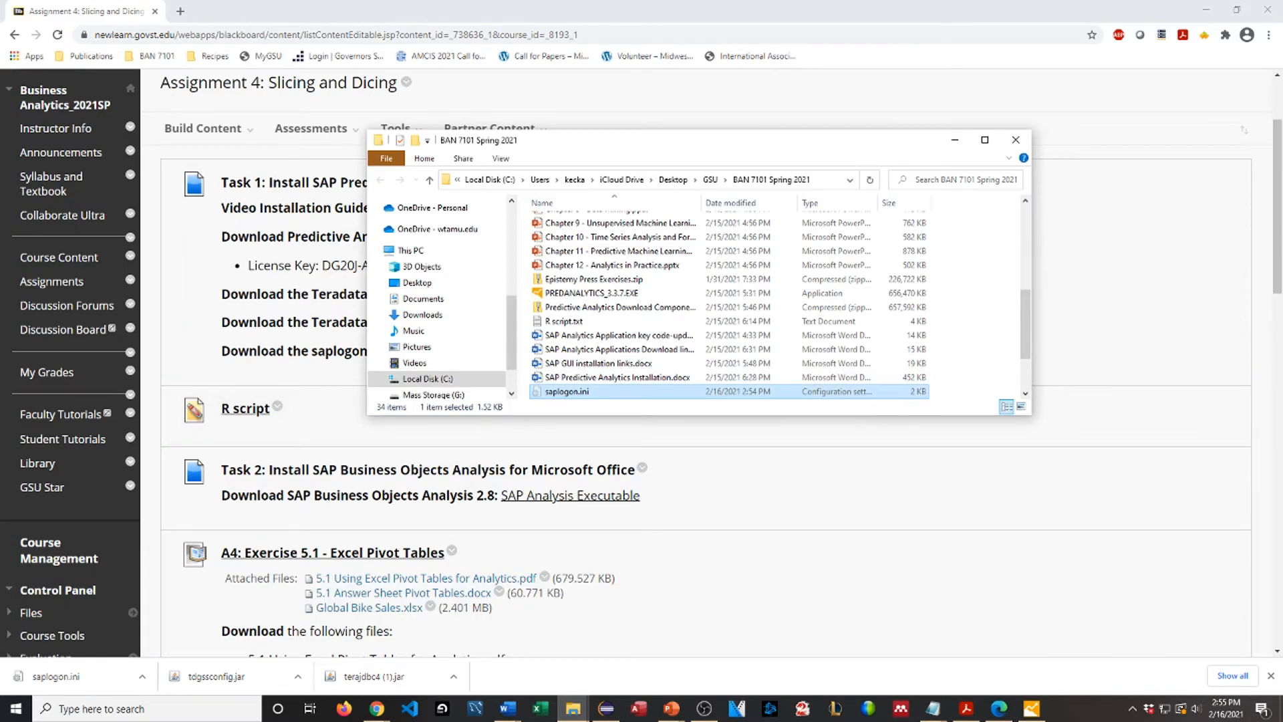
pyautogui.scroll(-2, 474, 317)
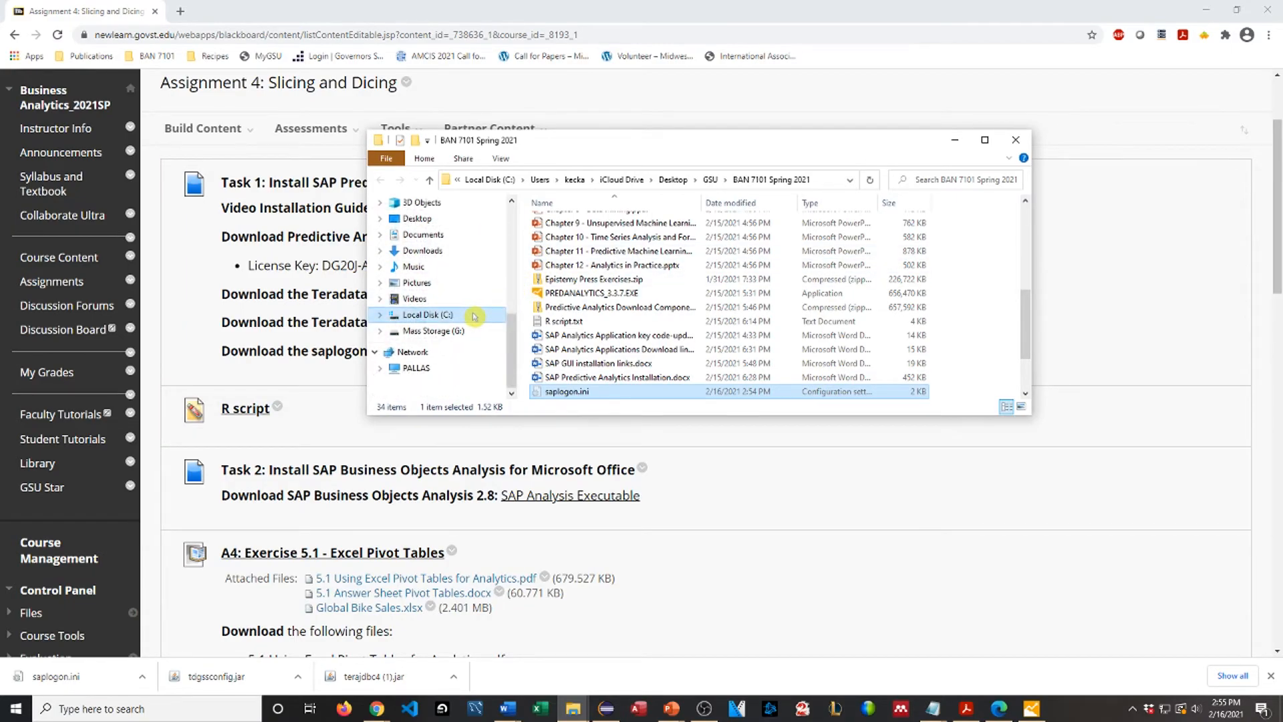
pyautogui.click(474, 315)
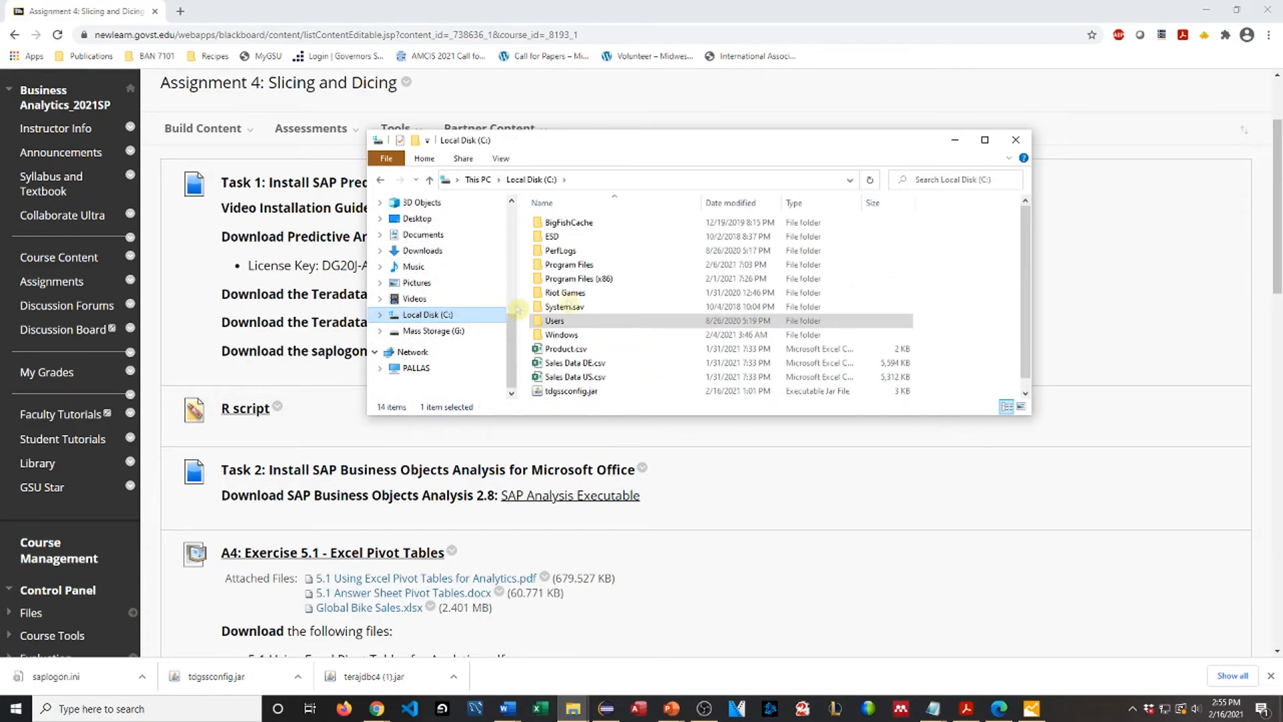
pyautogui.doubleClick(623, 321)
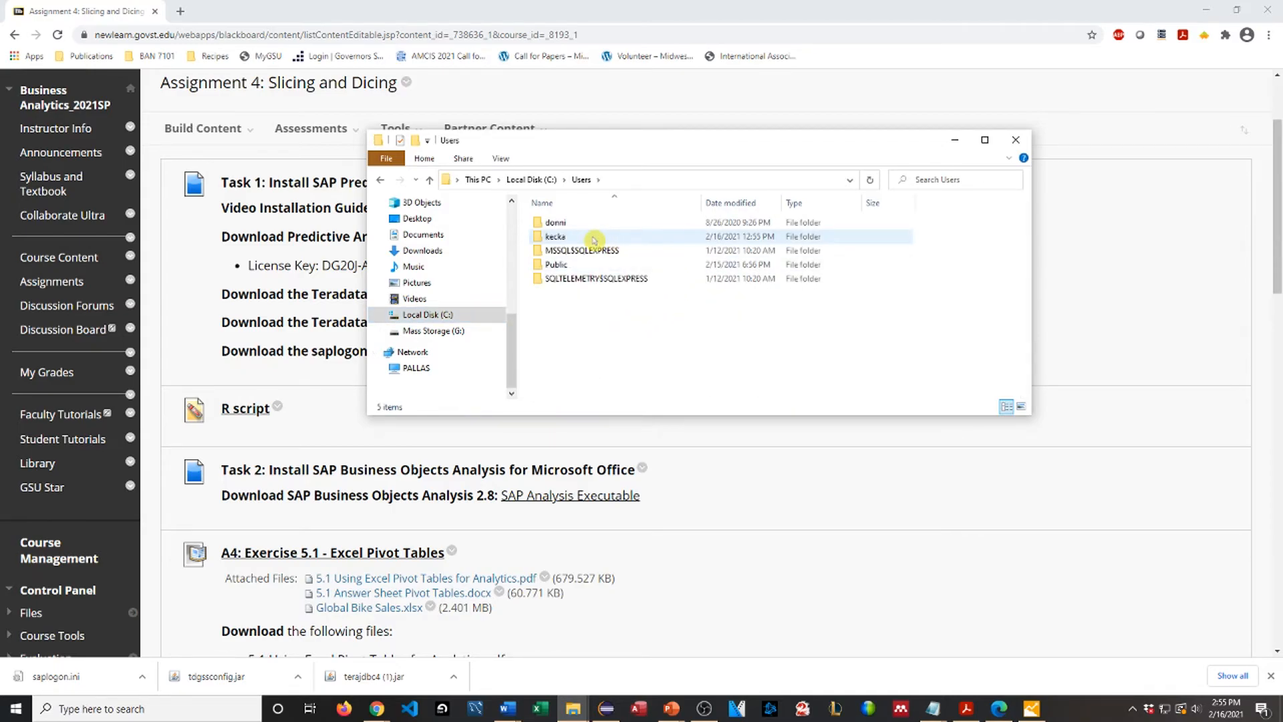
pyautogui.click(642, 238)
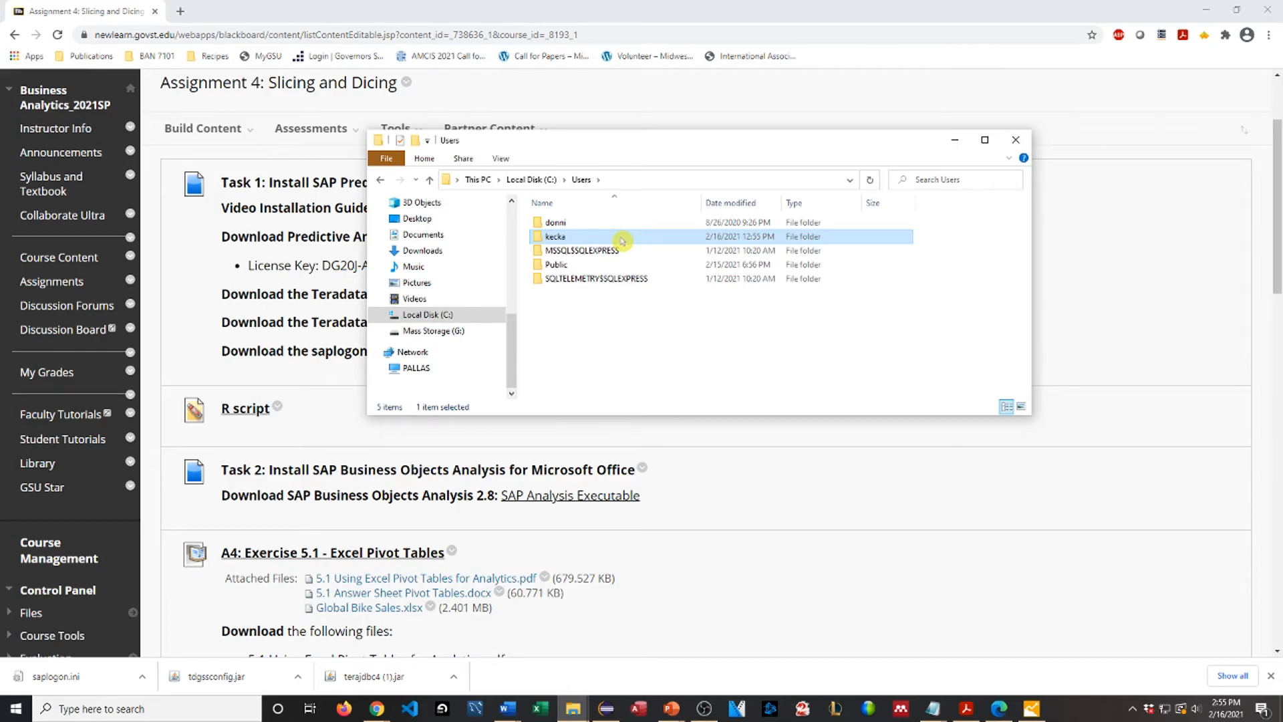
pyautogui.doubleClick(622, 241)
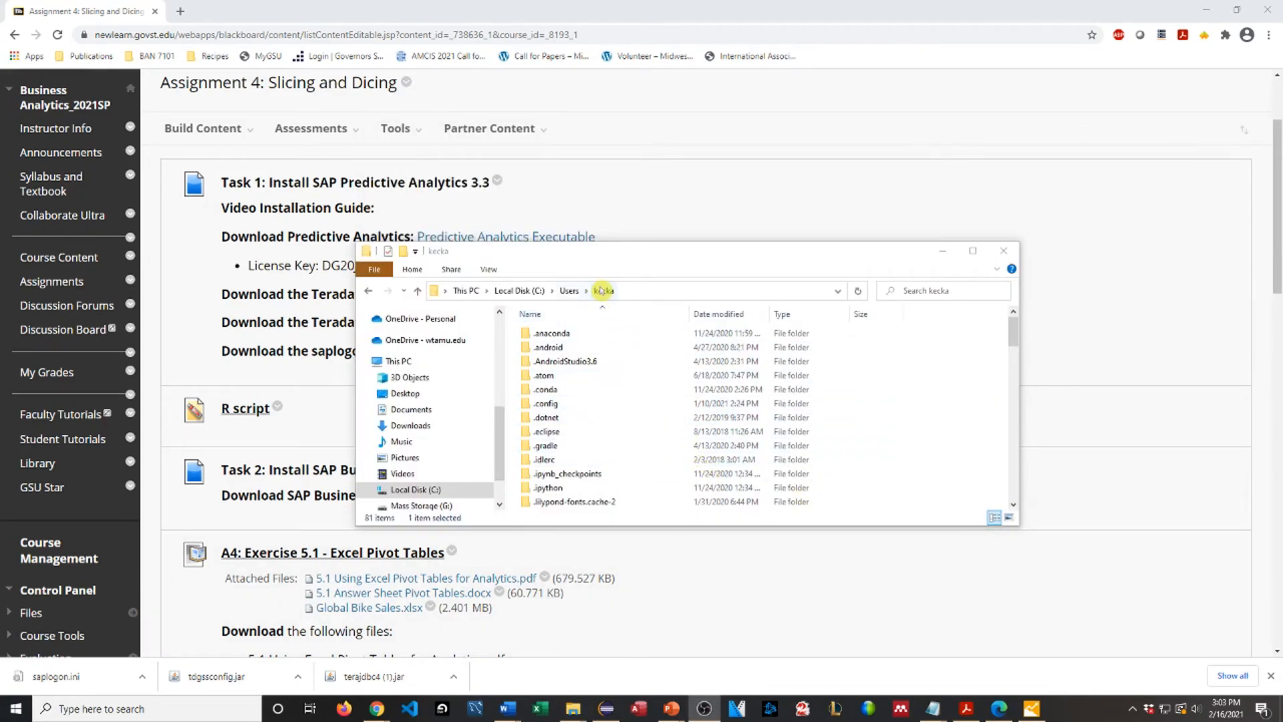
# - Check whether hidden items are set to show in the user profile folder
pyautogui.scroll(-10, 748, 401)
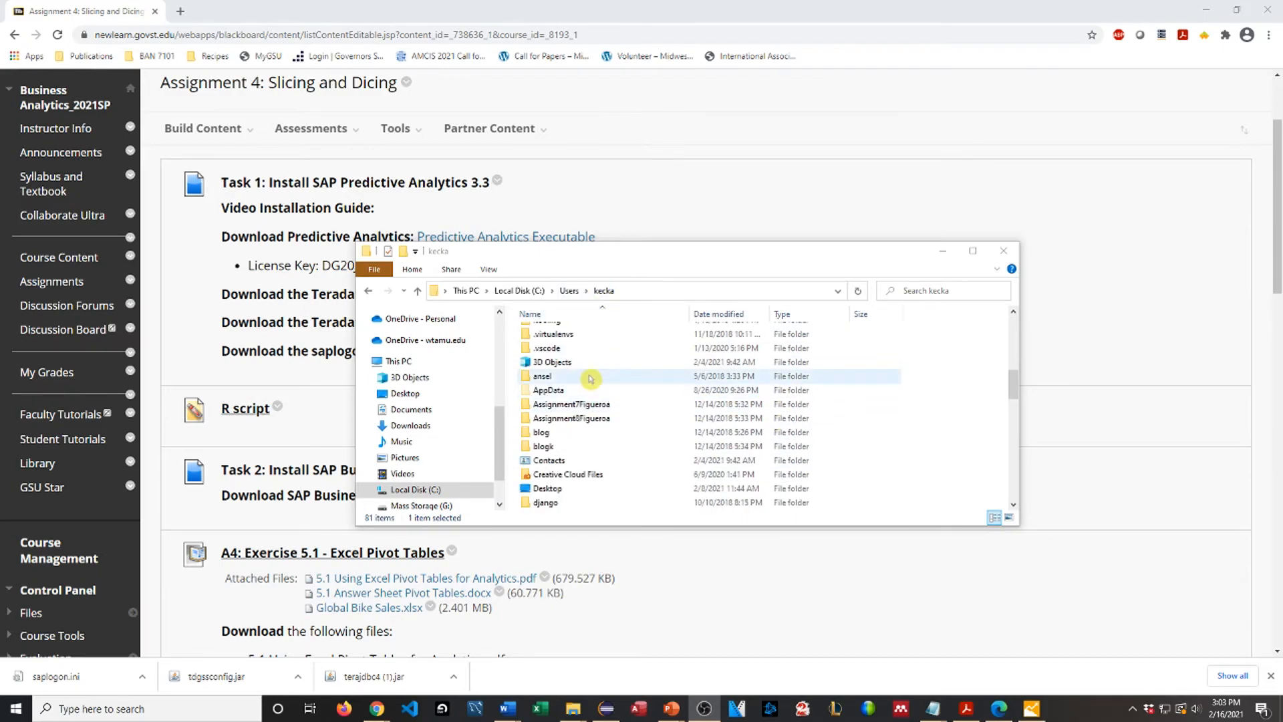
pyautogui.click(490, 271)
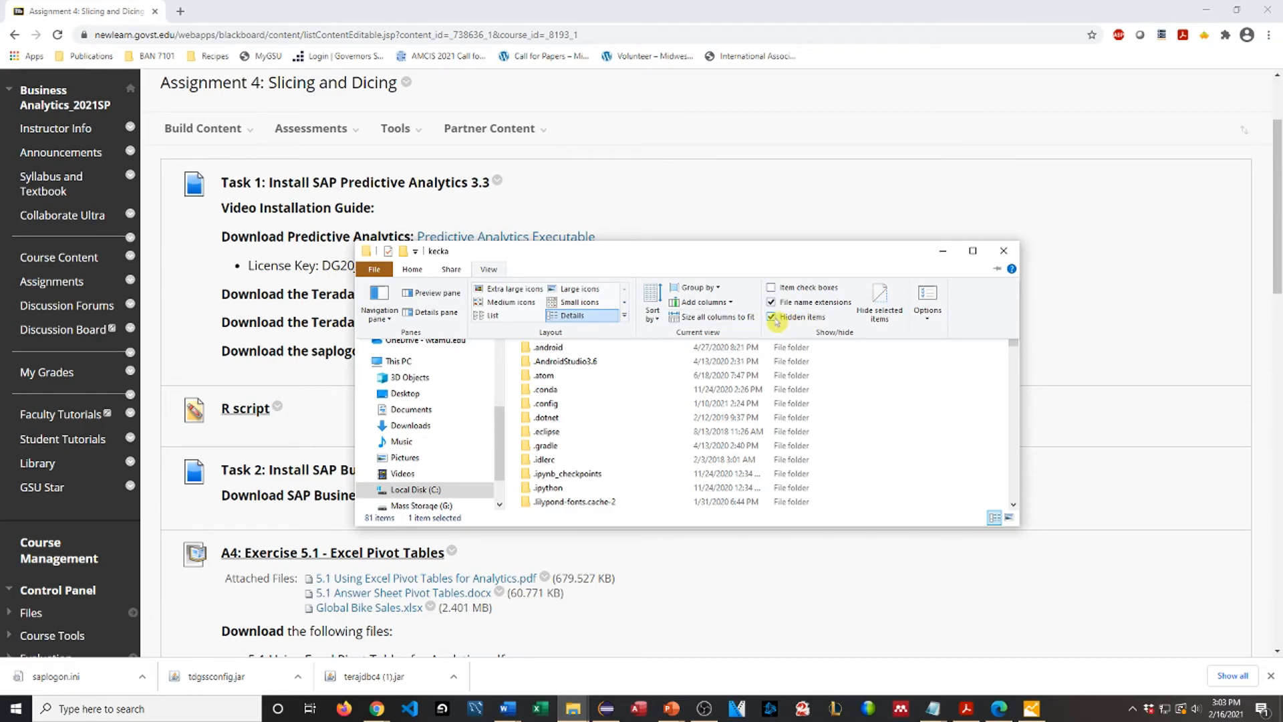
pyautogui.click(891, 404)
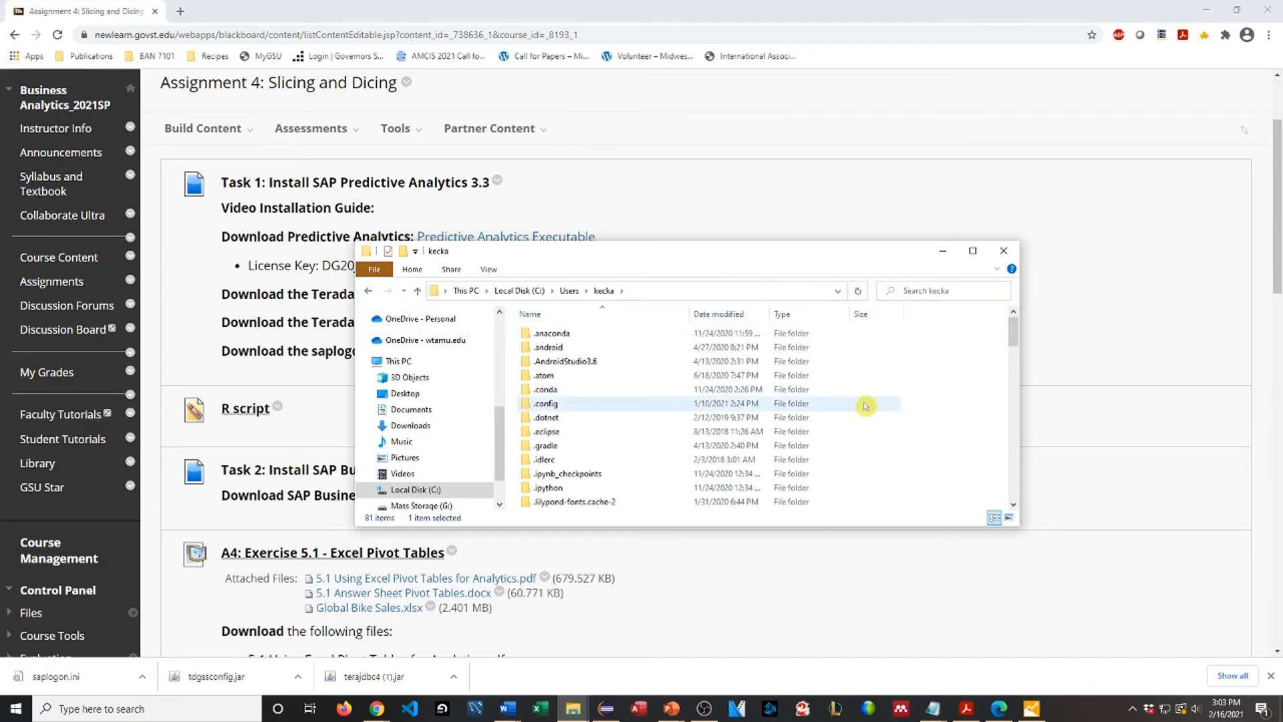
# - Paste saplogon.ini into the AppData\Roaming\SAP\Common folder of the user profile
pyautogui.scroll(-5, 833, 421)
pyautogui.scroll(-3, 833, 422)
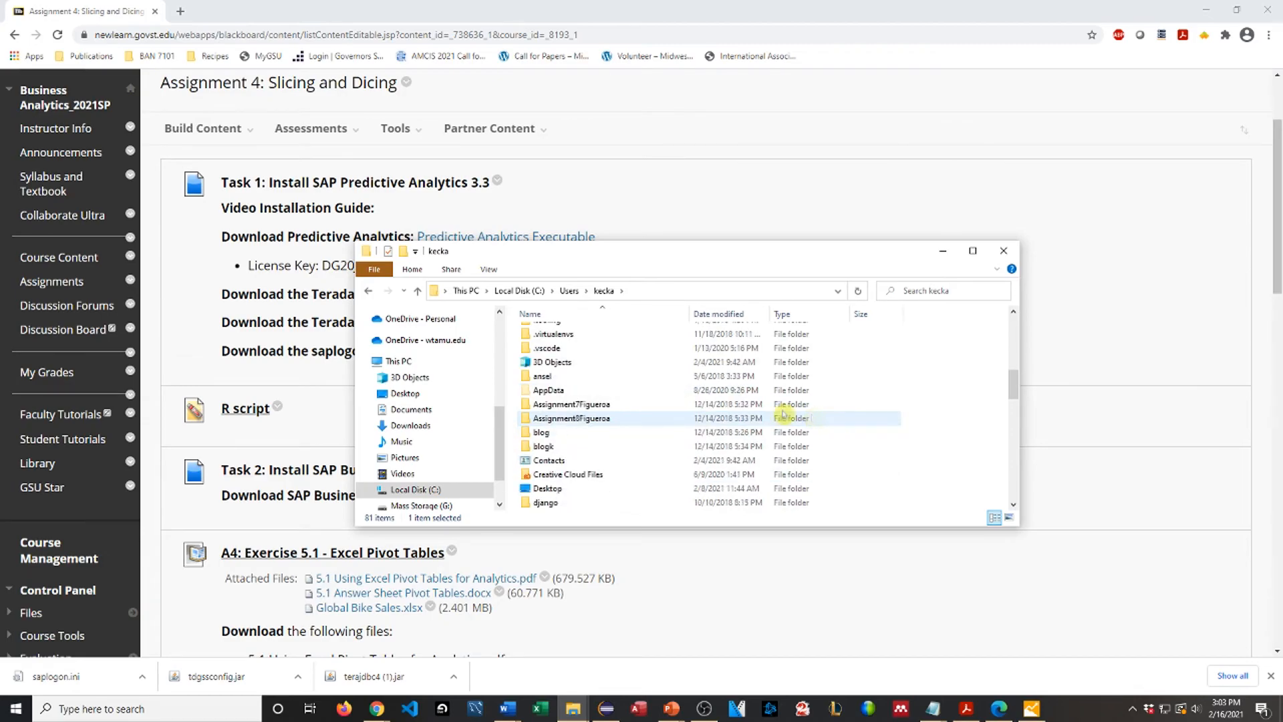
pyautogui.doubleClick(634, 390)
pyautogui.doubleClick(568, 362)
pyautogui.scroll(-6, 699, 401)
pyautogui.scroll(-6, 700, 406)
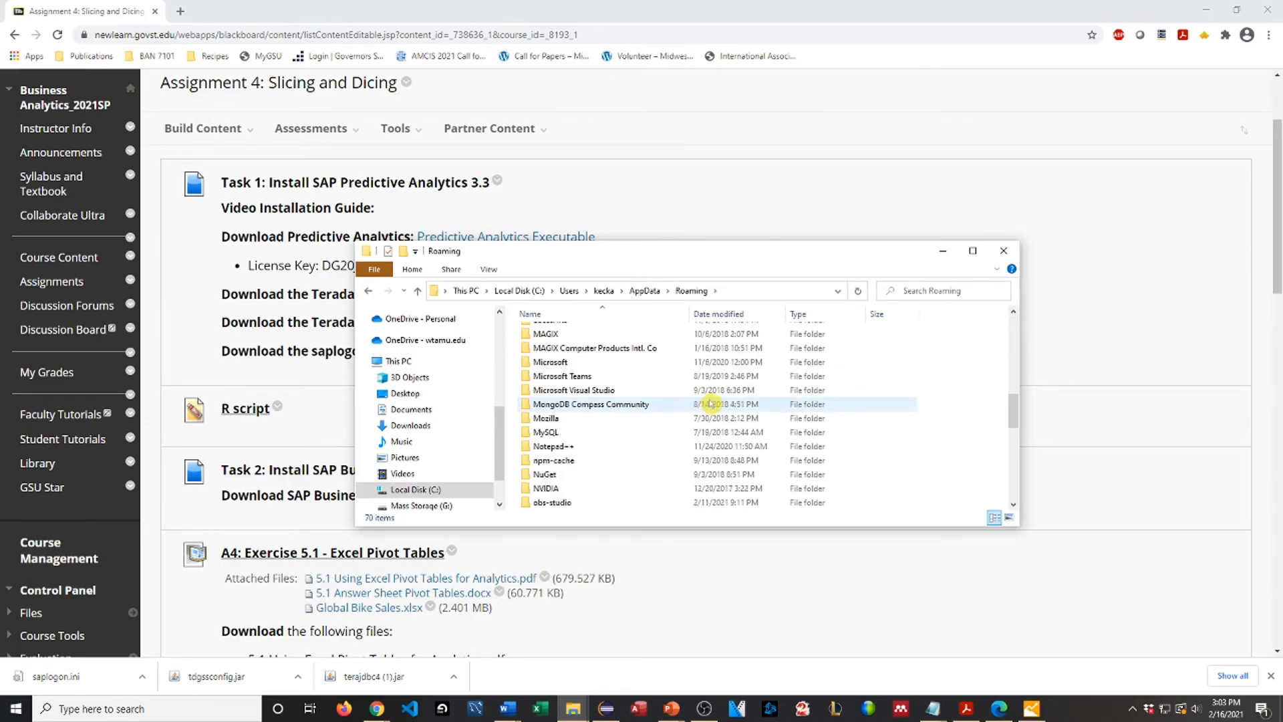
pyautogui.doubleClick(577, 448)
pyautogui.doubleClick(604, 333)
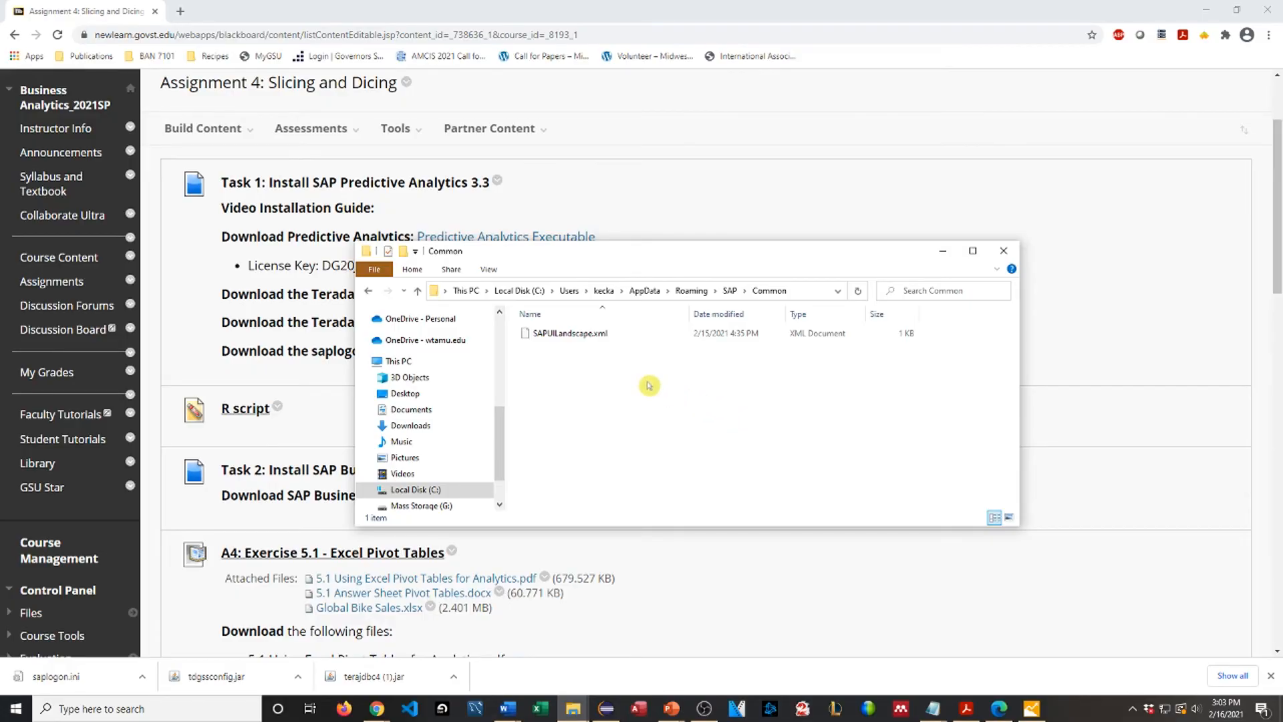
pyautogui.hotkey('ctrl', 'v')
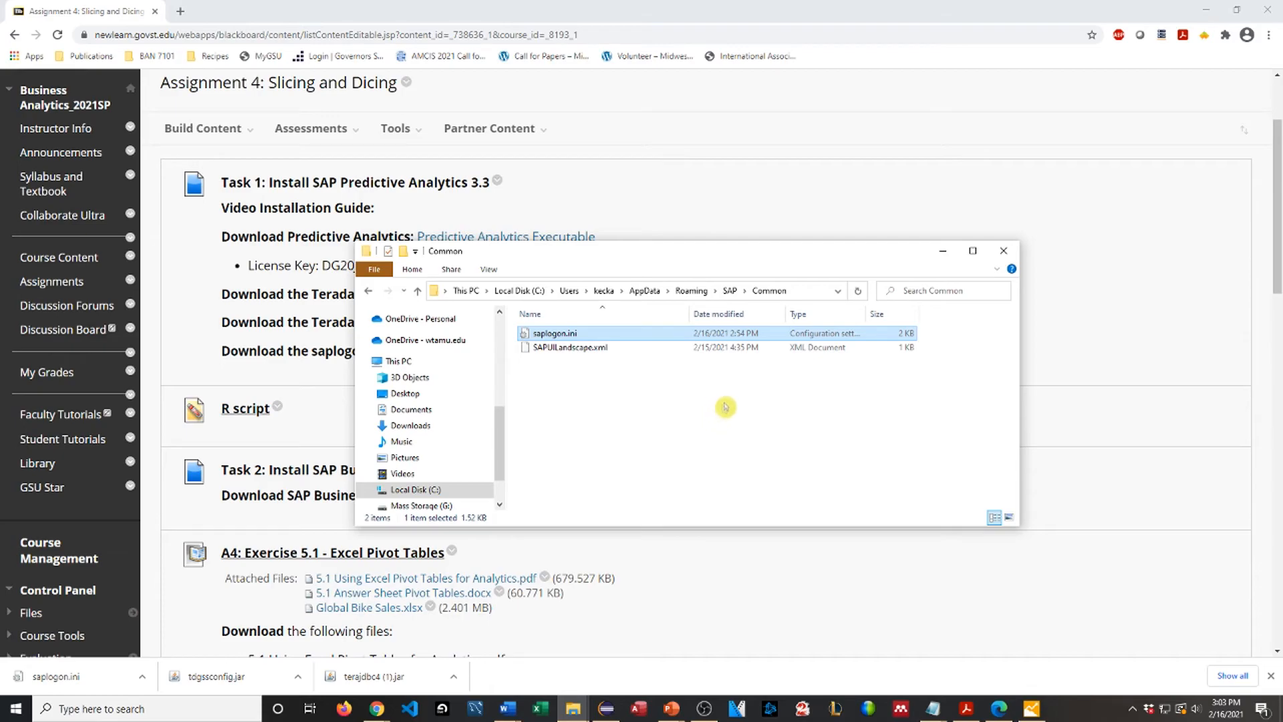
# - Open Control Panel through a Windows search
pyautogui.click(179, 708)
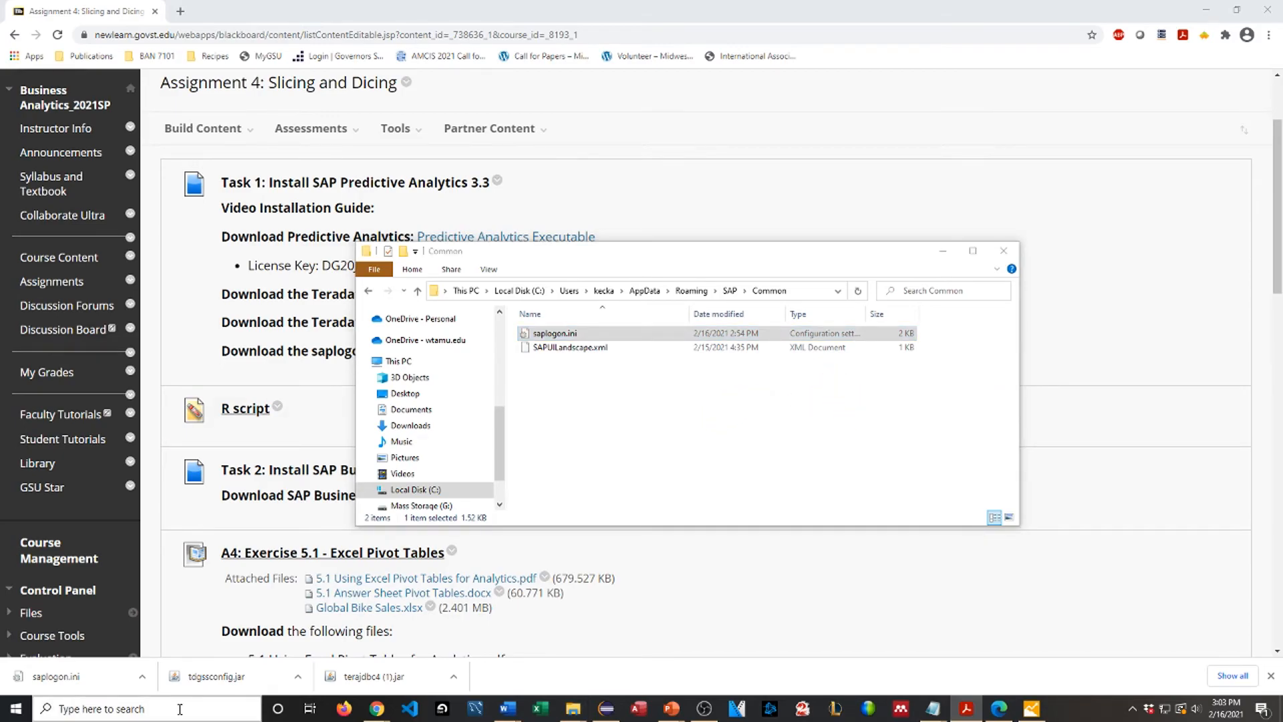
pyautogui.click(179, 709)
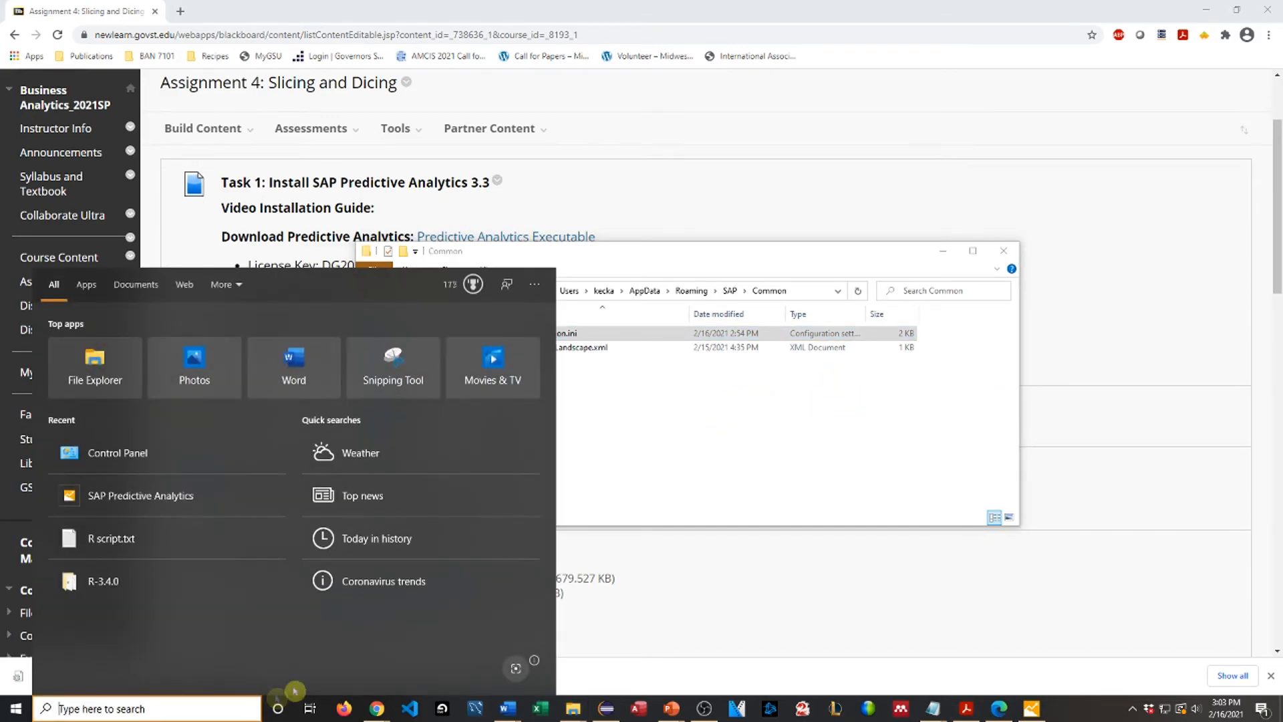
pyautogui.click(594, 474)
pyautogui.click(227, 717)
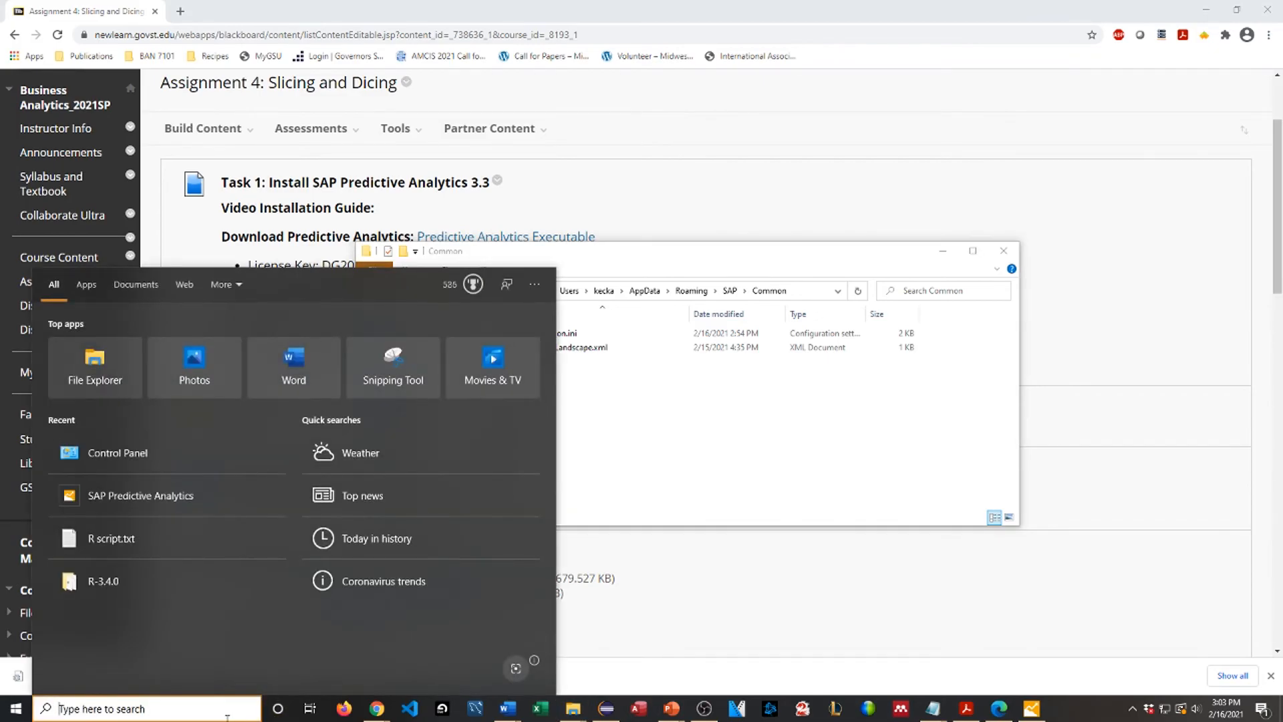
pyautogui.write('contol')
pyautogui.press('Return')
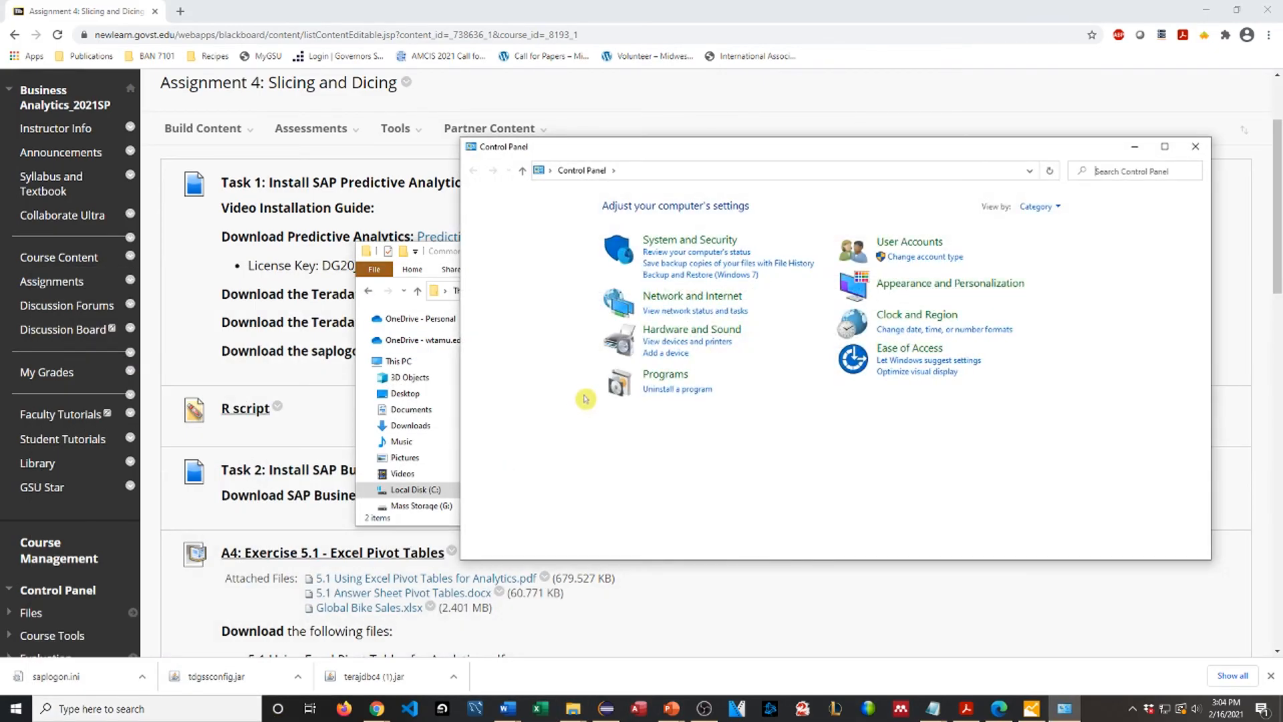
# - Bring up the Environment Variables dialog through System and Security and the advanced system settings
pyautogui.click(717, 242)
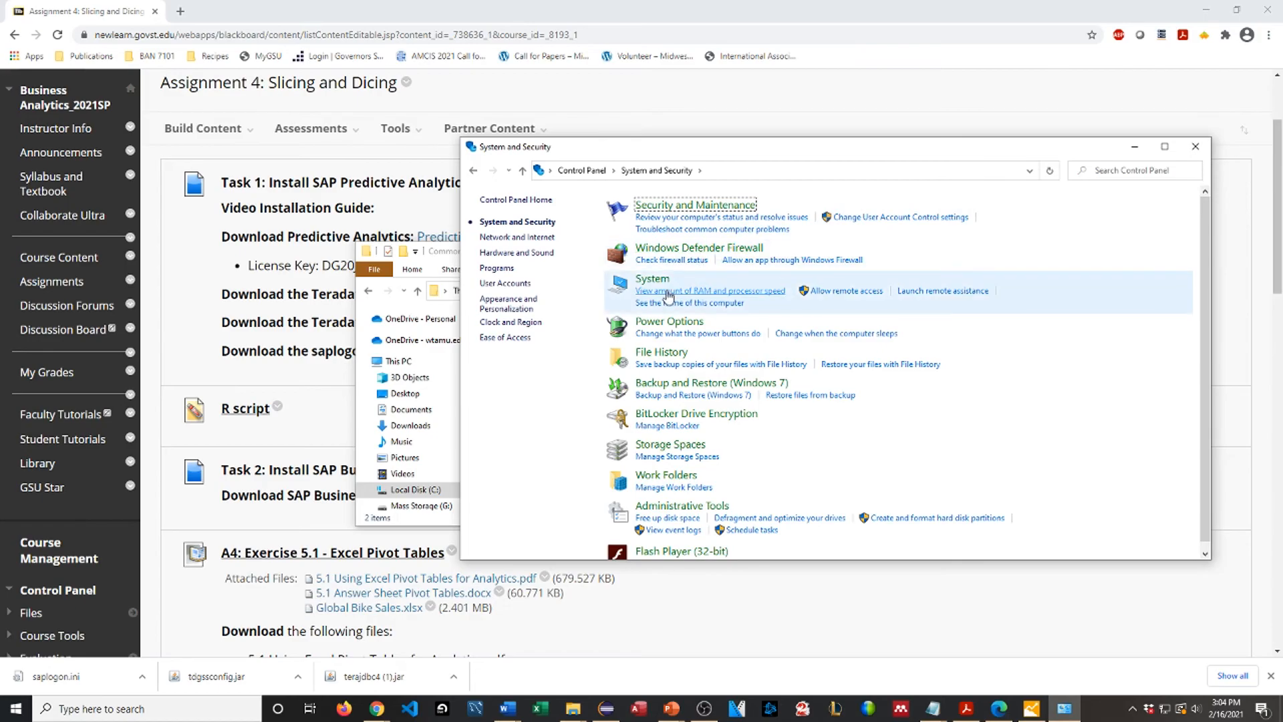
pyautogui.click(652, 279)
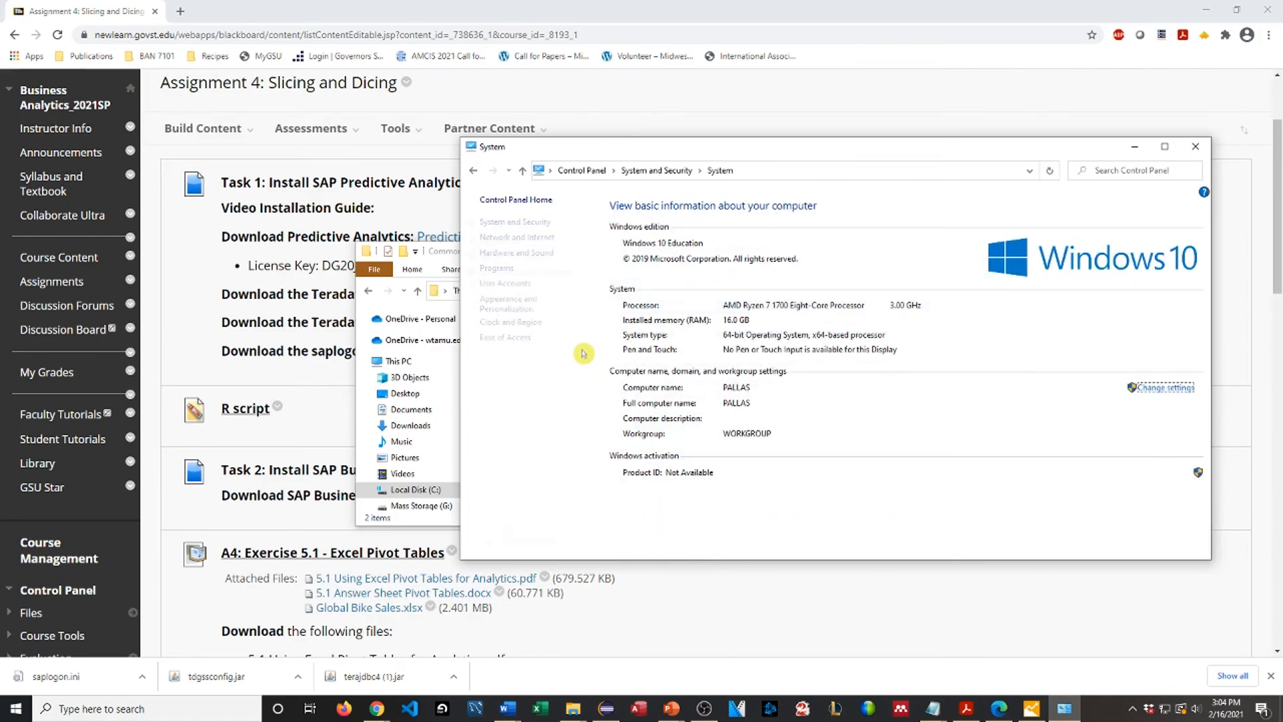
pyautogui.click(516, 273)
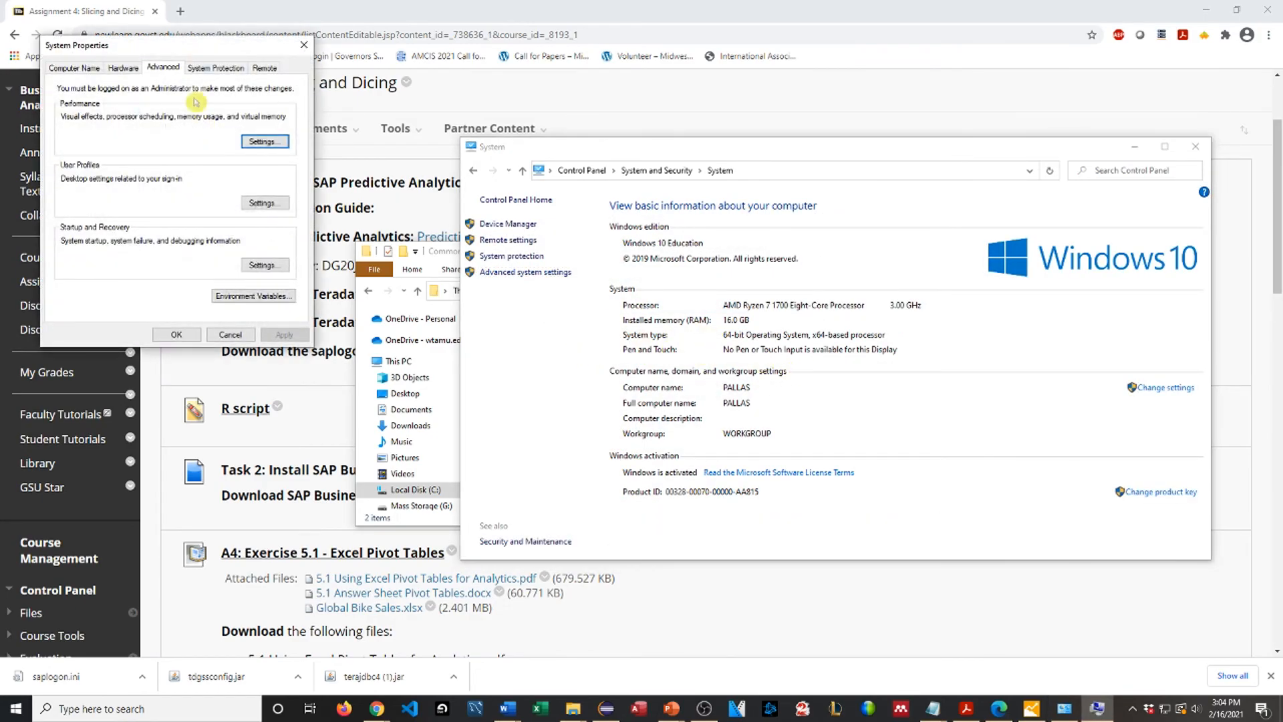
pyautogui.moveTo(206, 42); pyautogui.dragTo(734, 147)
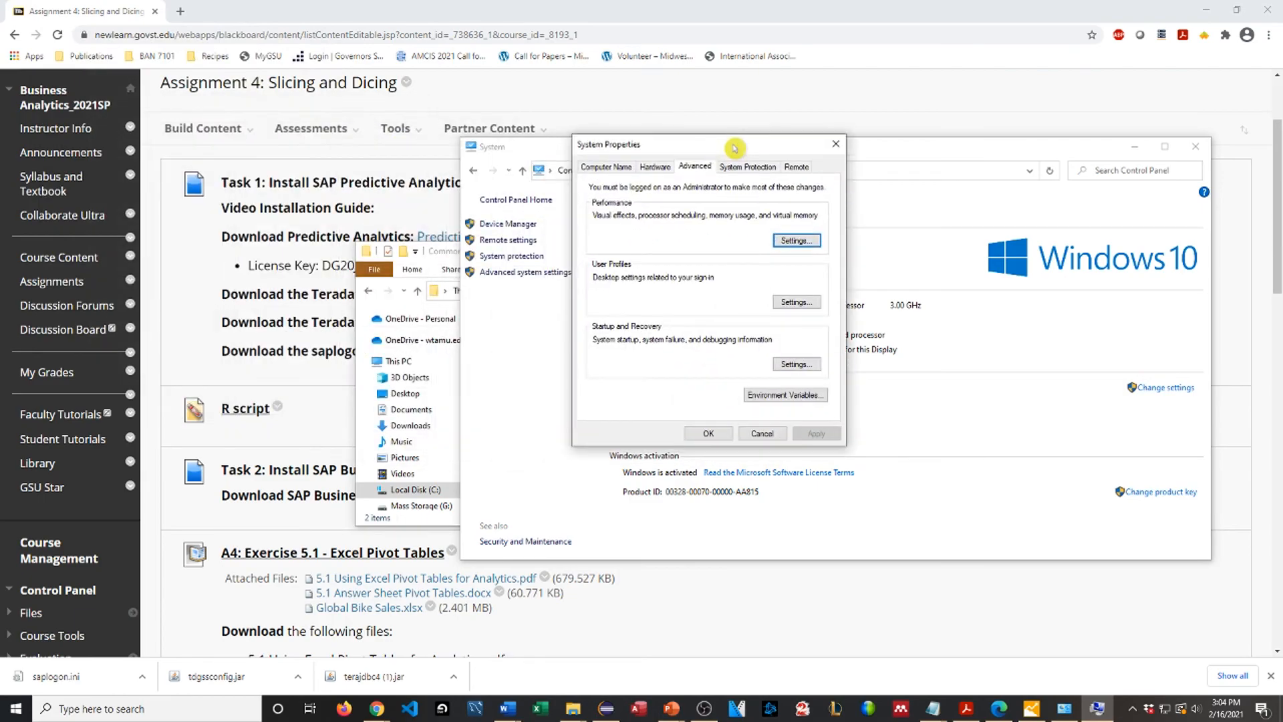
pyautogui.click(795, 395)
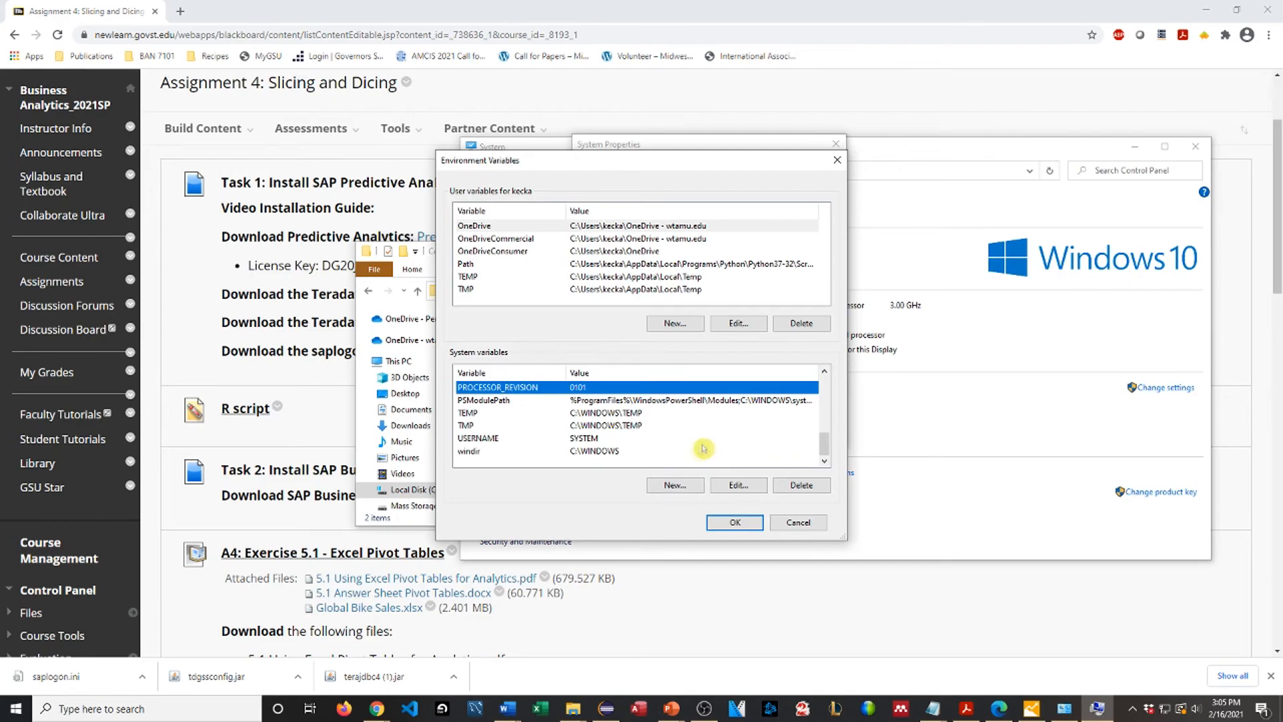
# - Create a system variable named SAPLOGON_INI_FILE whose value is the path to AppData\Roaming\SAP\Common in the user profile
pyautogui.click(674, 490)
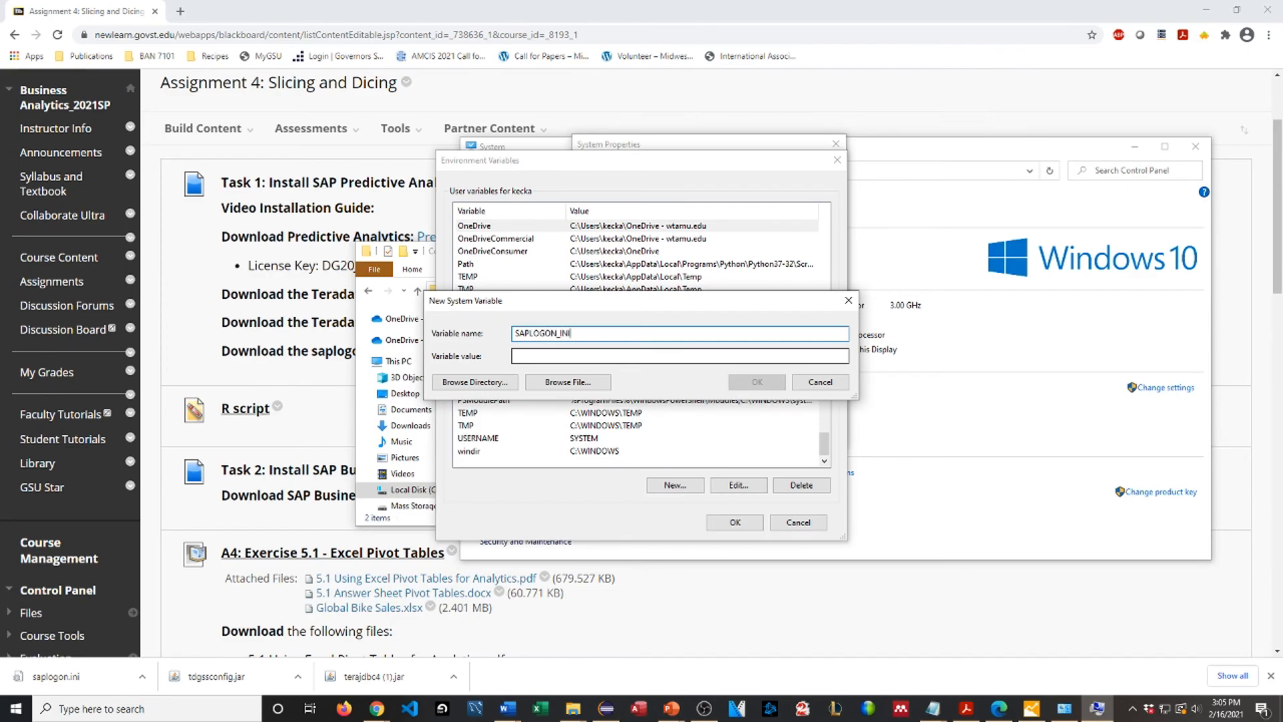
pyautogui.press('Tab')
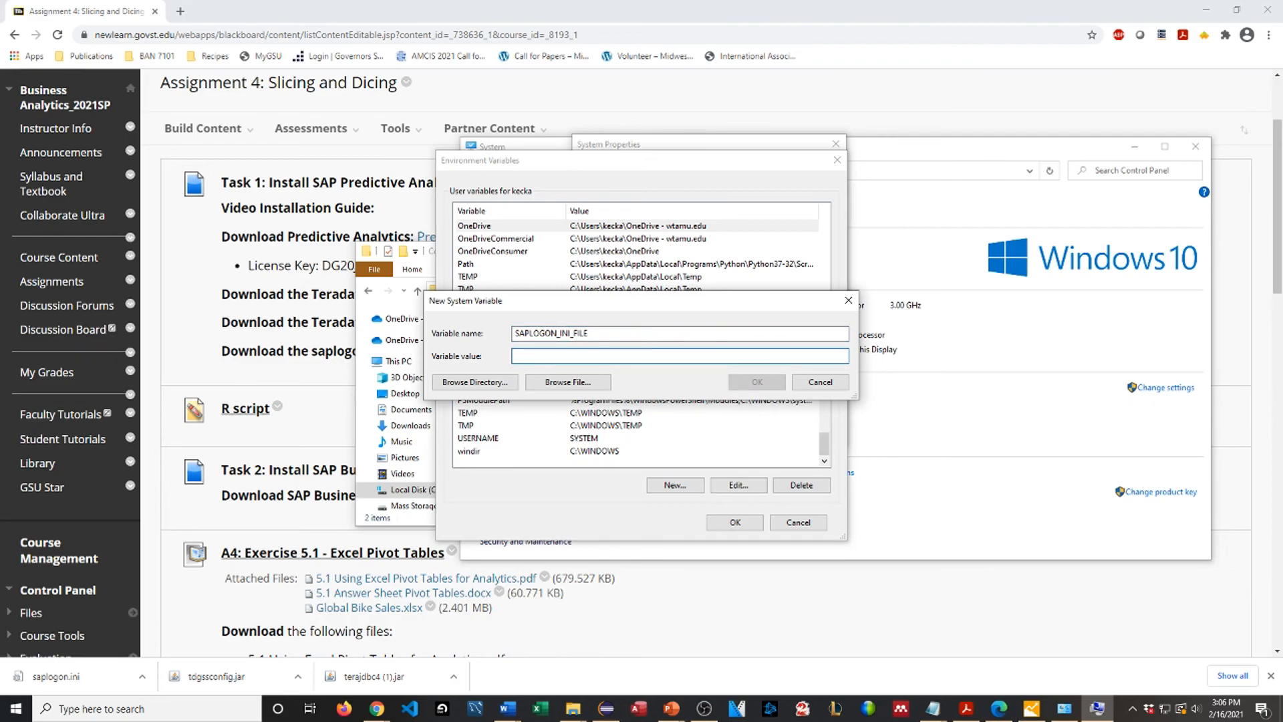
pyautogui.write('C:\\Users\\kecka')
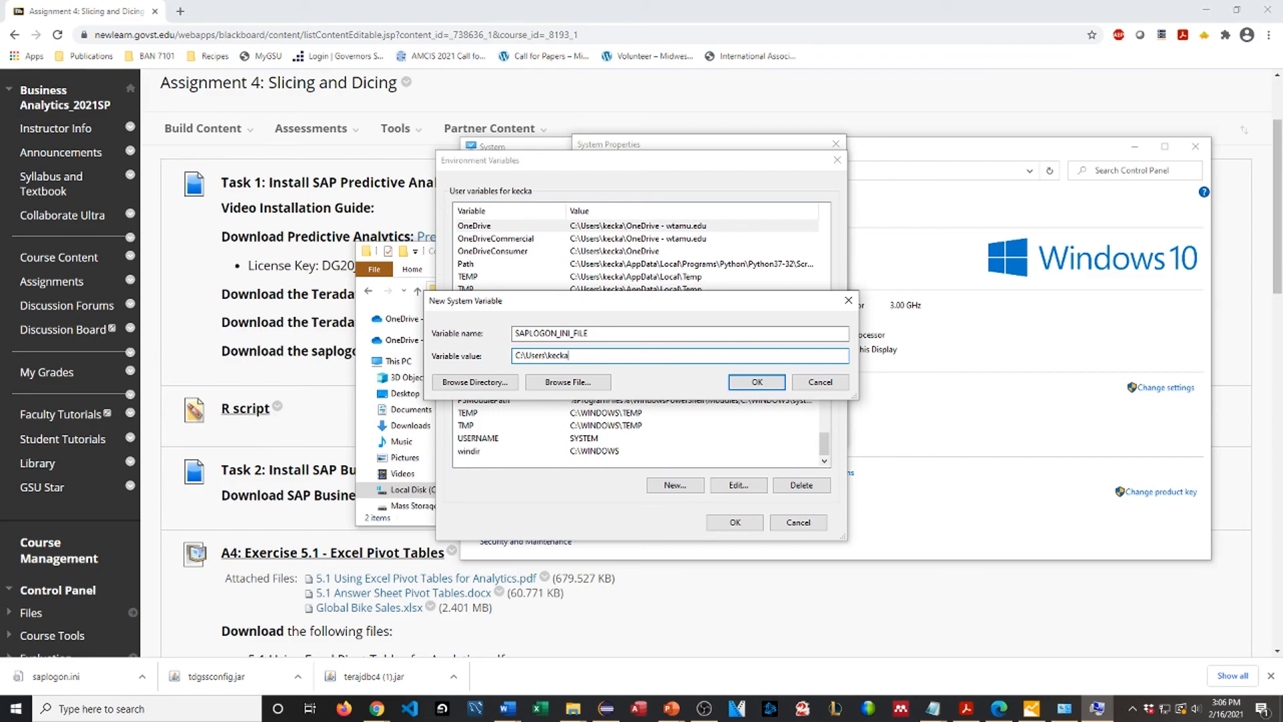
pyautogui.write('ppData\\Roaming\\SAP\\Common')
pyautogui.click(747, 381)
pyautogui.scroll(-4, 735, 406)
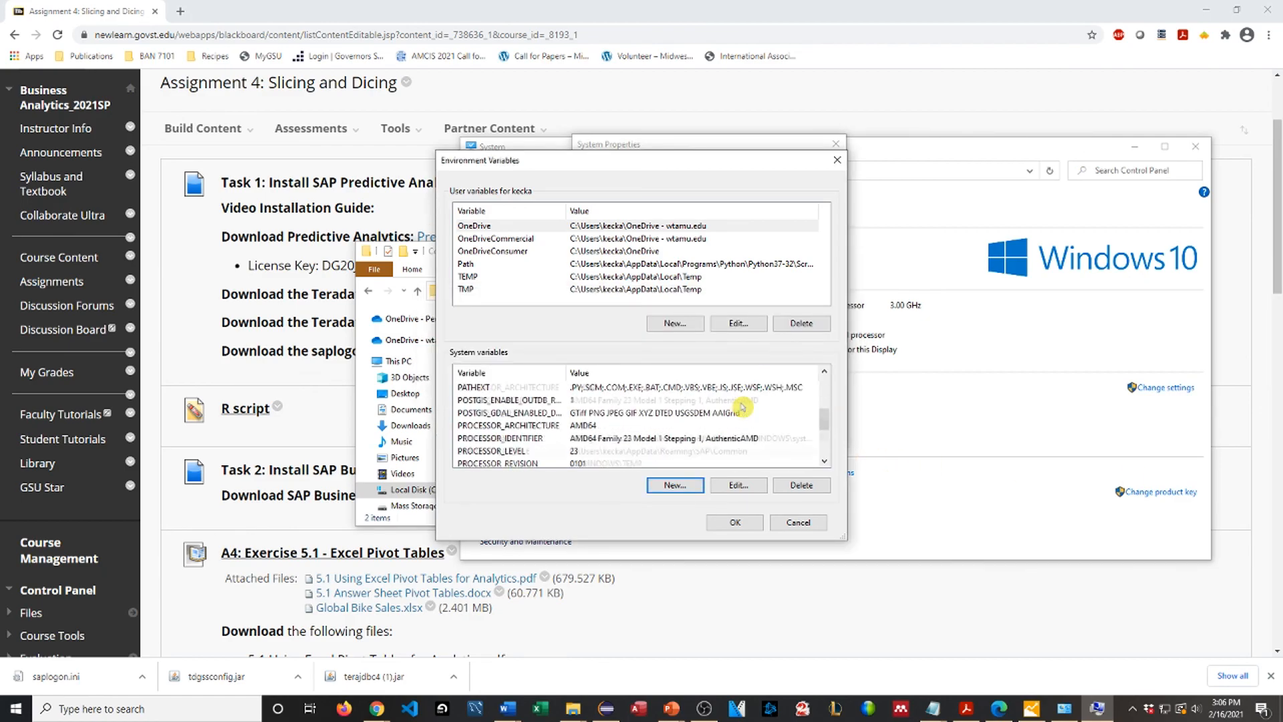